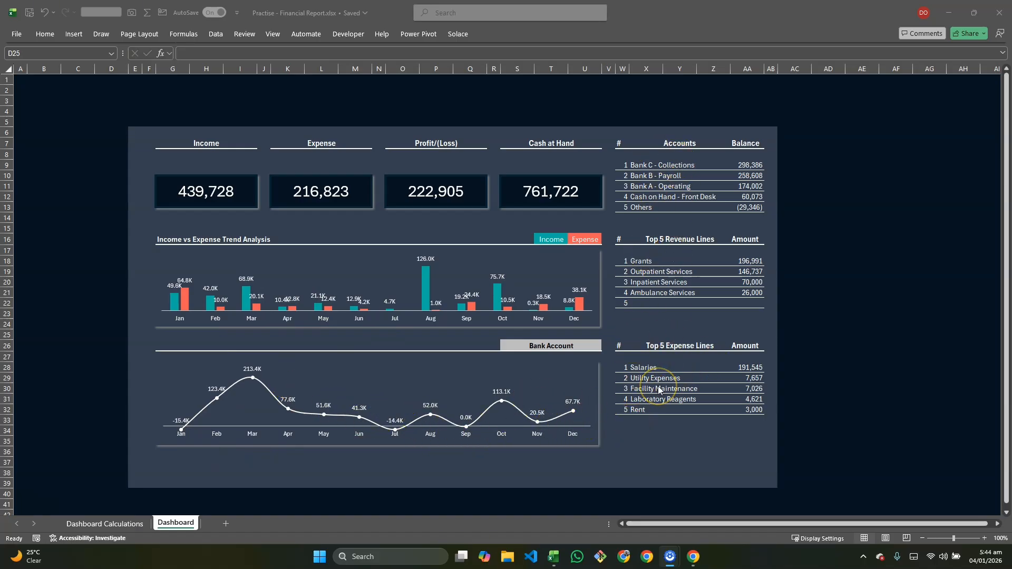
Switch to Financial report dashbaord.xlsx, examine its Dashboard sheet as the reference layout, and return to Practise - Financial Report.xlsx
key(alt+Tab)
key(alt+Tab)
key(alt+Tab)
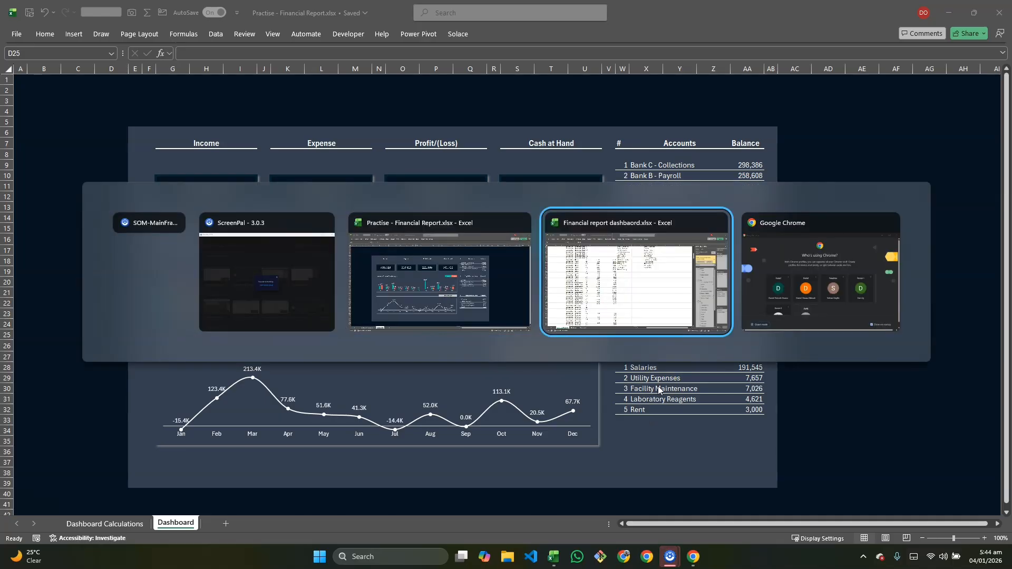
click(182, 521)
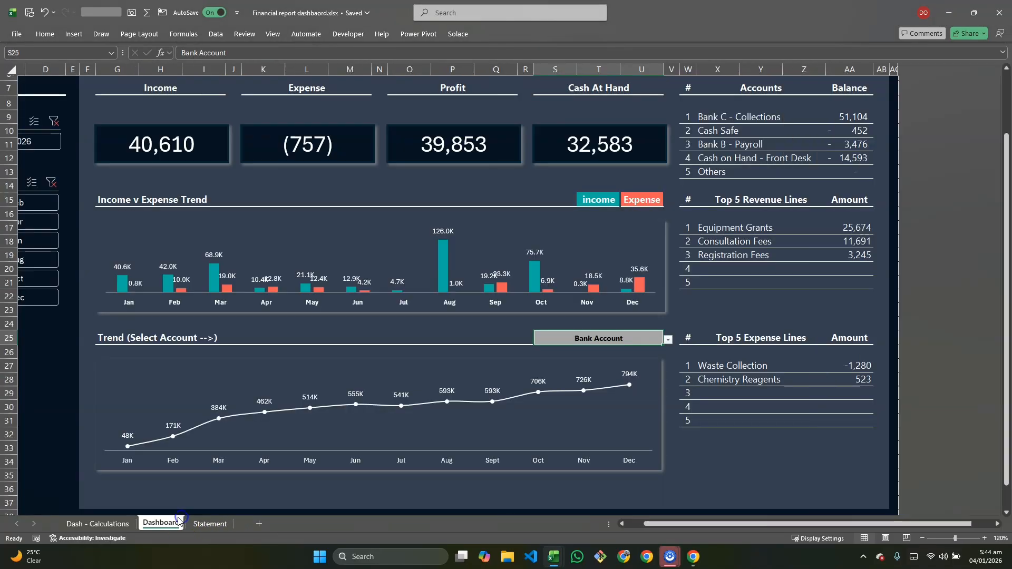
scroll(478, 394, up, 2)
ctrl+scroll(477, 395, down, 3)
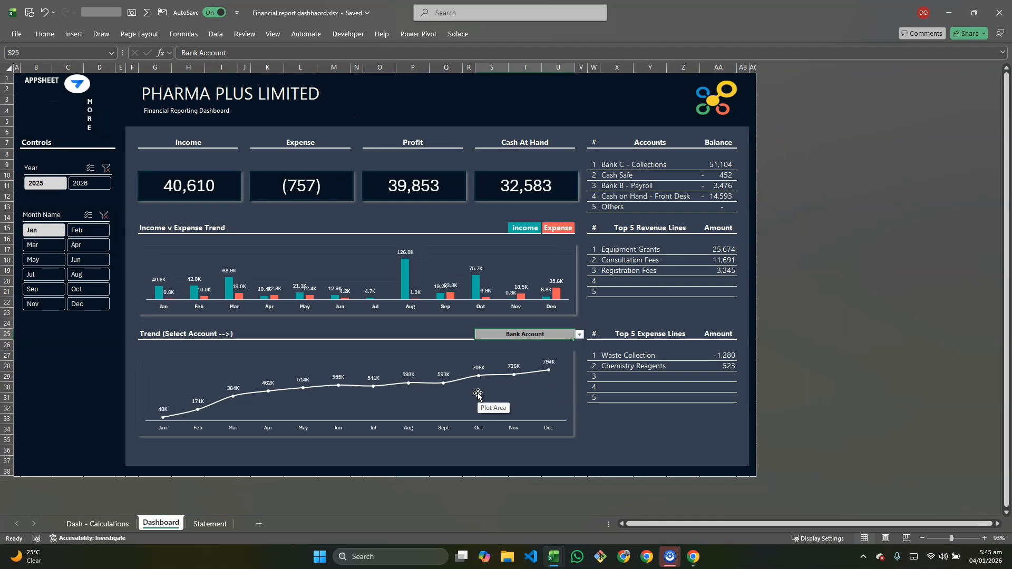
key(alt+Tab)
key(alt+Tab)
key(alt+Tab)
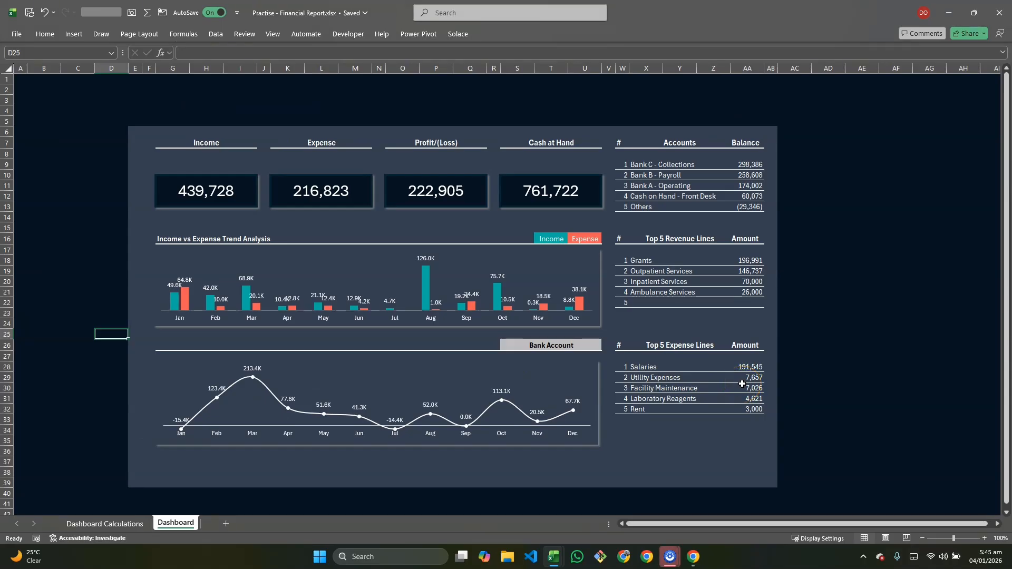
Add solid teal data bars to the Top 5 Revenue Lines amounts using conditional formatting
drag(747, 259, 743, 307)
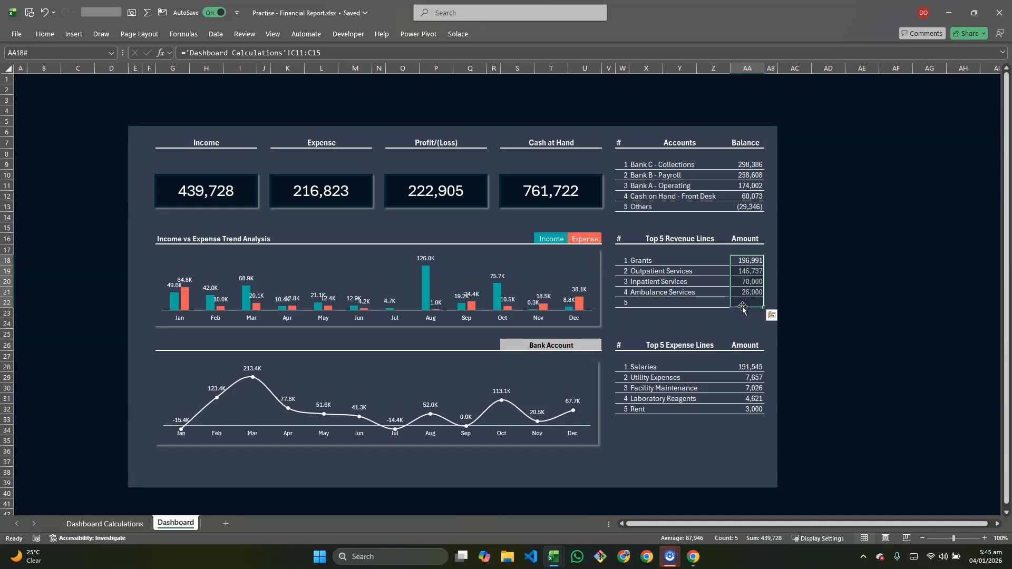
click(47, 34)
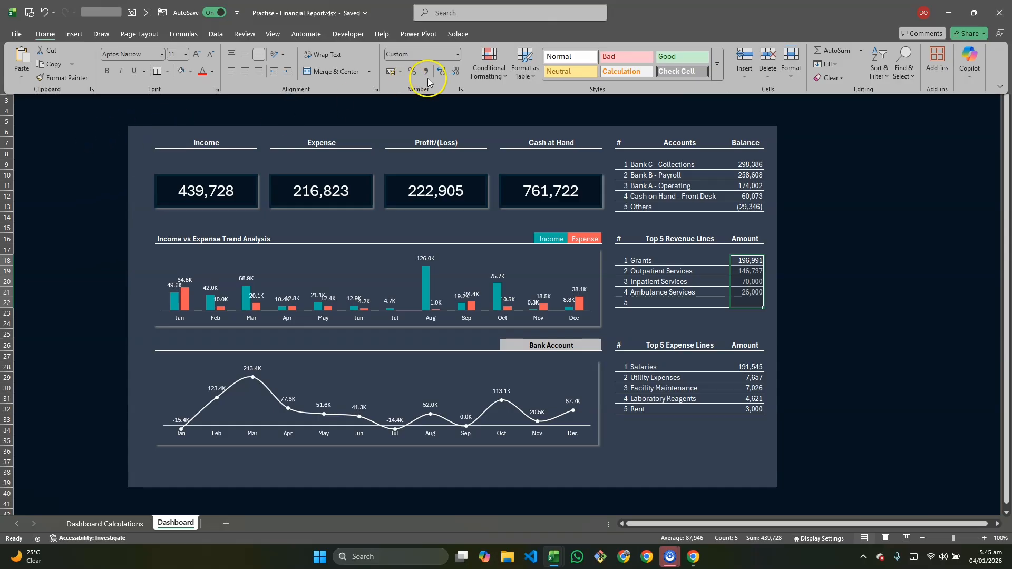
click(489, 66)
click(512, 144)
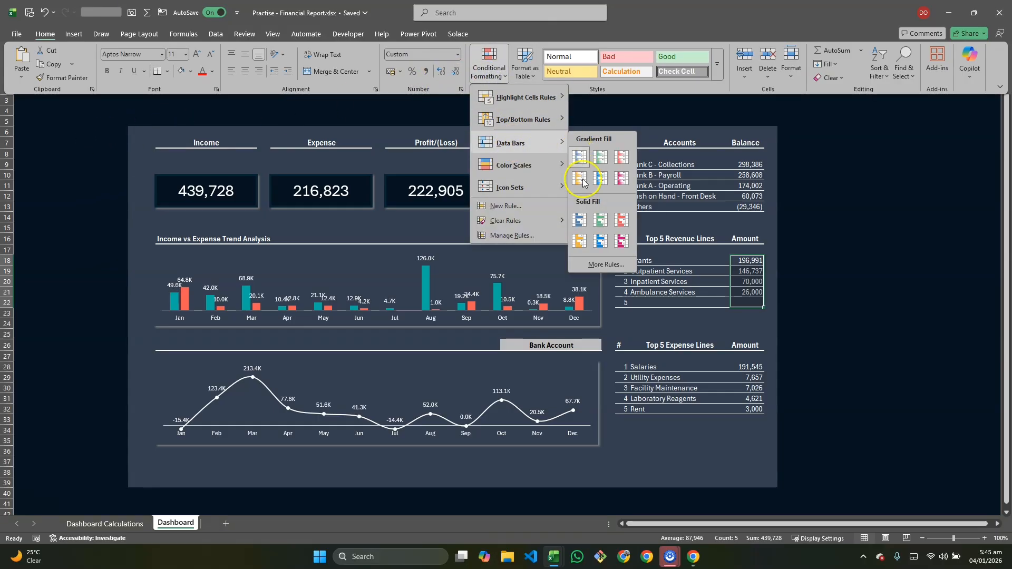
click(594, 265)
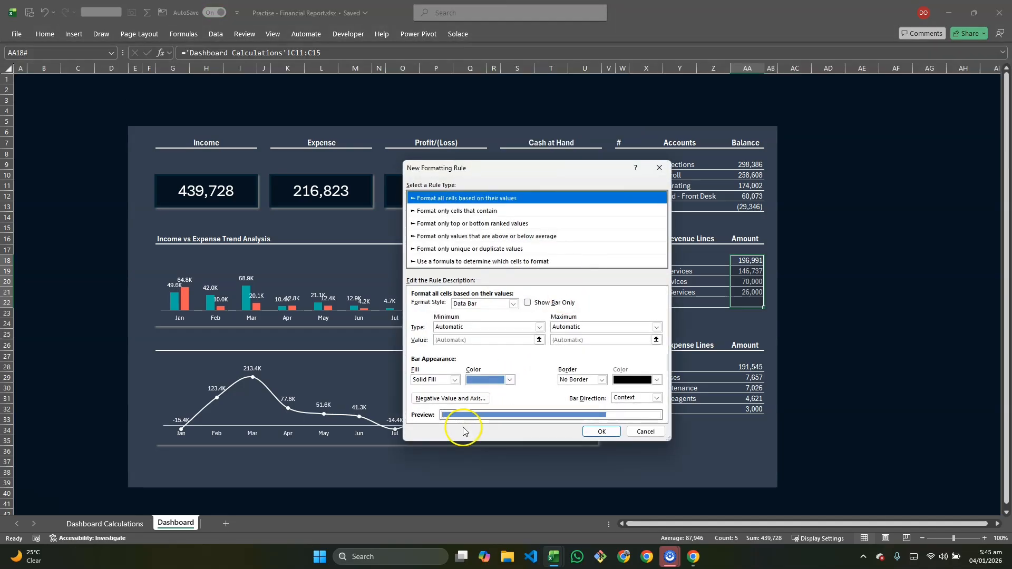
click(510, 380)
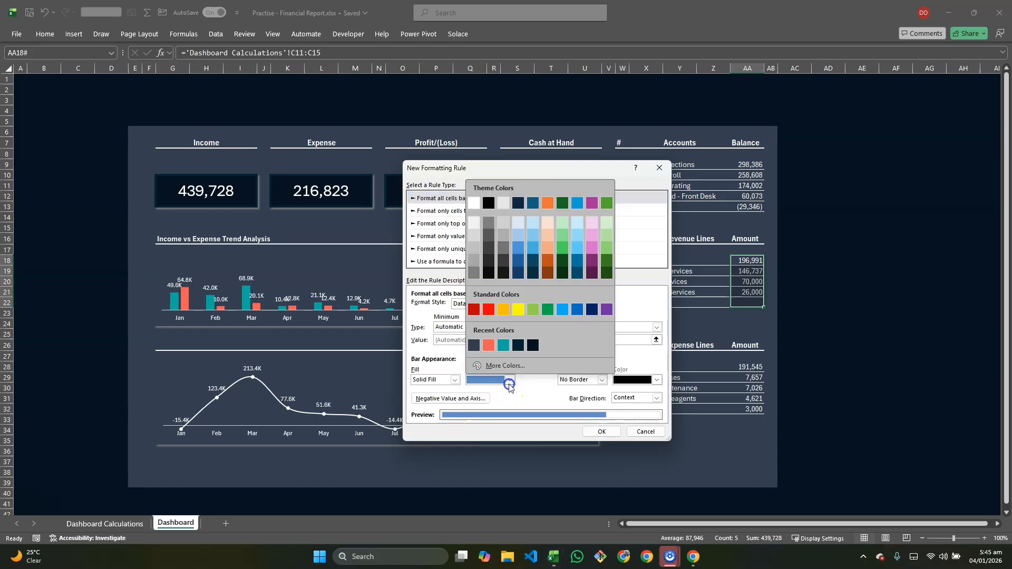
click(505, 345)
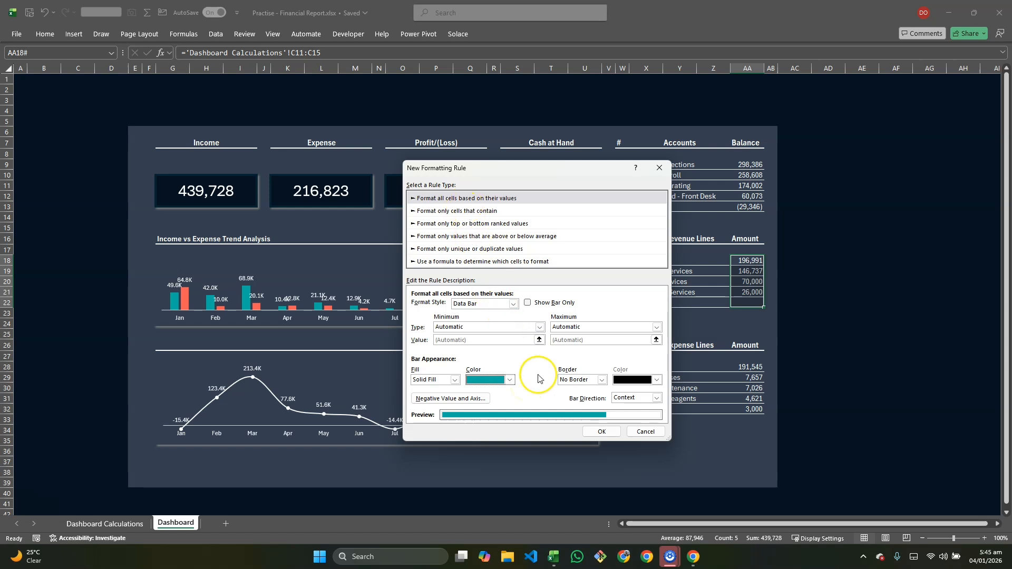
click(599, 432)
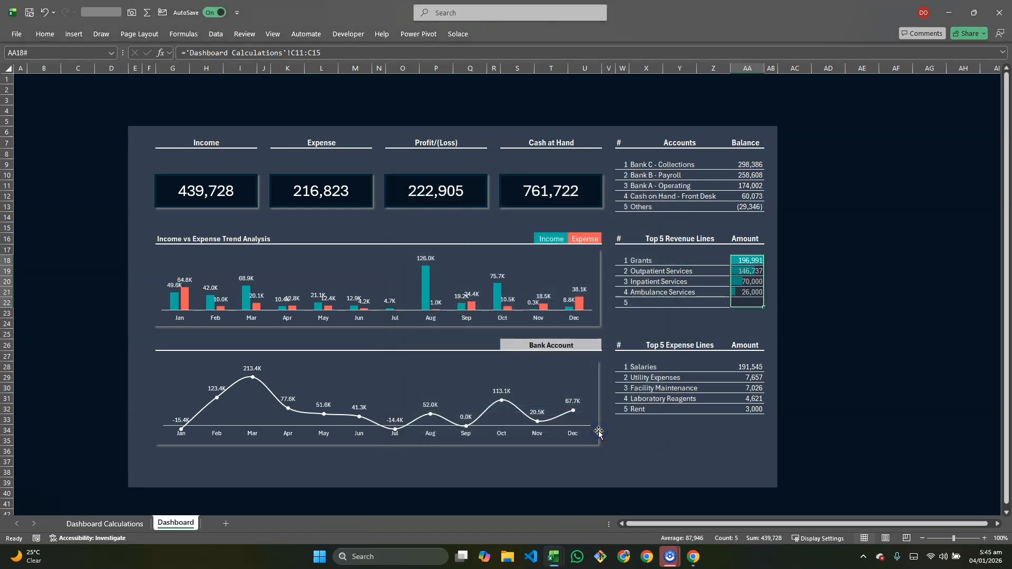
click(746, 319)
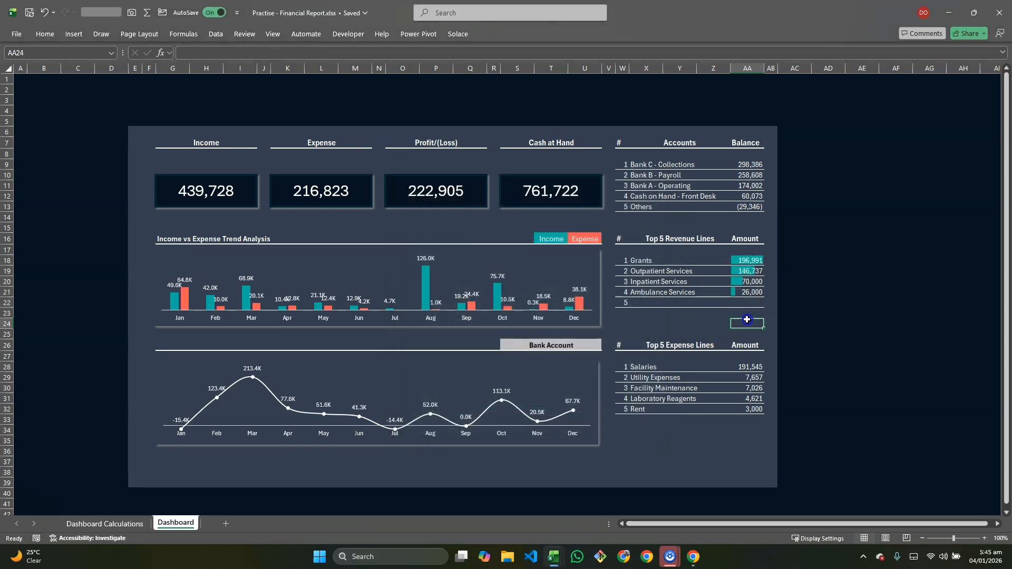
Add solid coral data bars to the Top 5 Expense Lines amounts using conditional formatting
drag(746, 367, 741, 414)
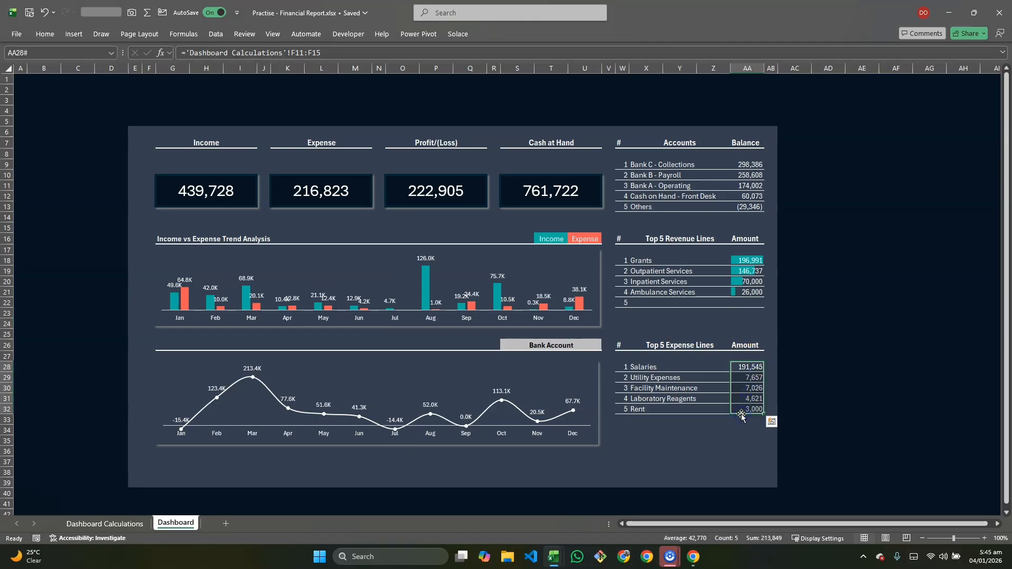
key(ctrl+1)
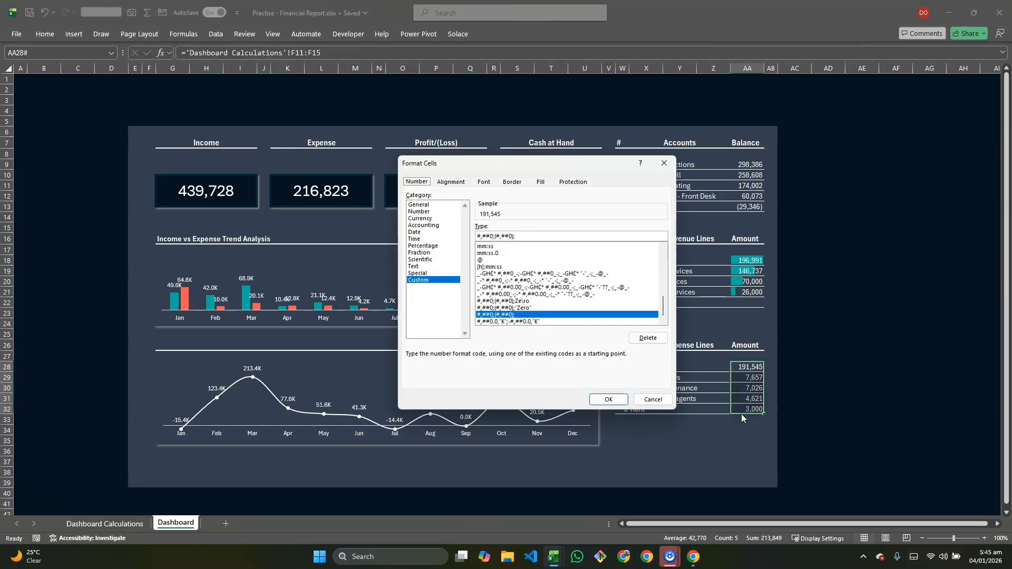
key(Return)
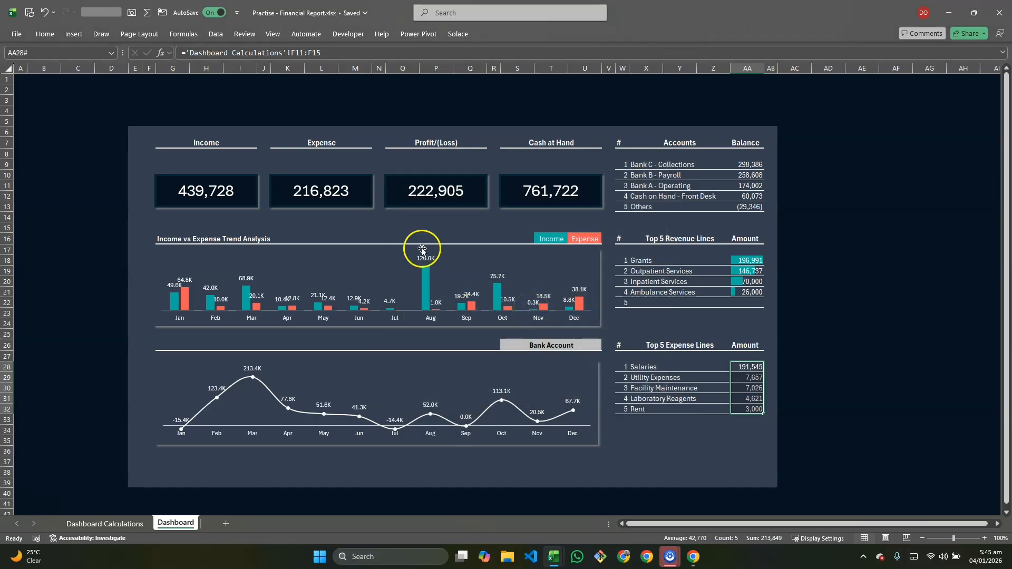
click(45, 34)
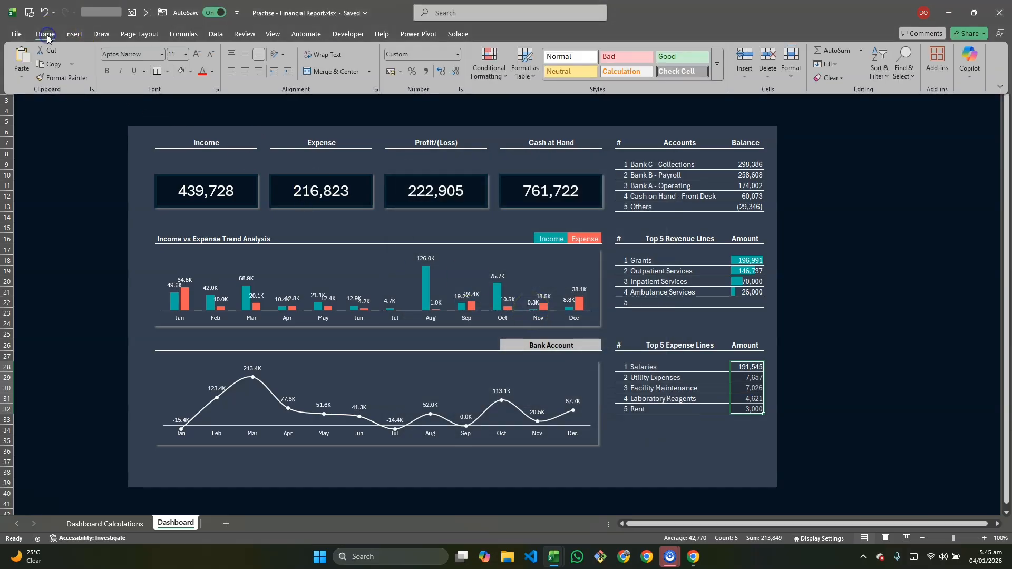
click(481, 73)
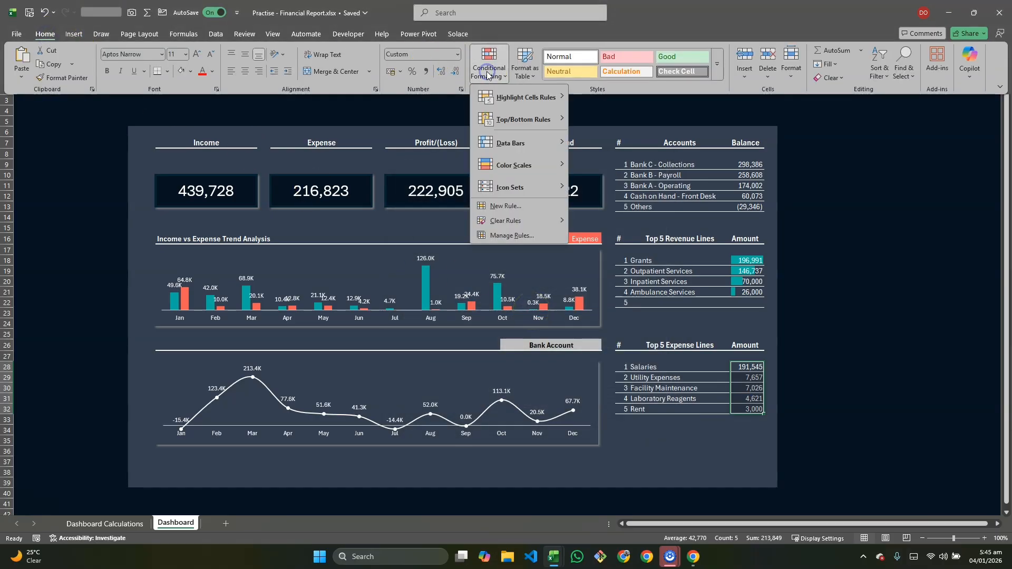
mouse_move(533, 143)
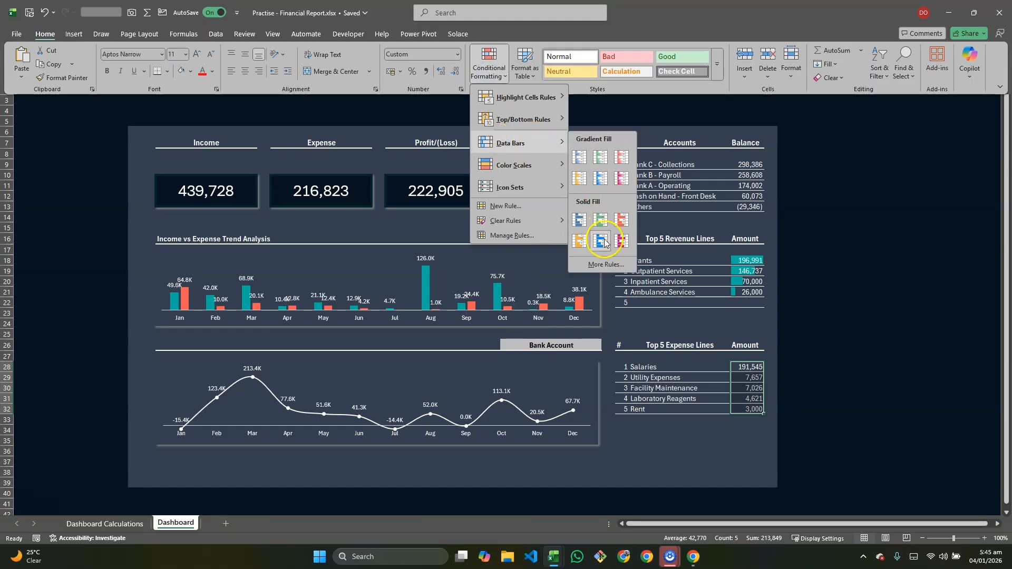
click(604, 264)
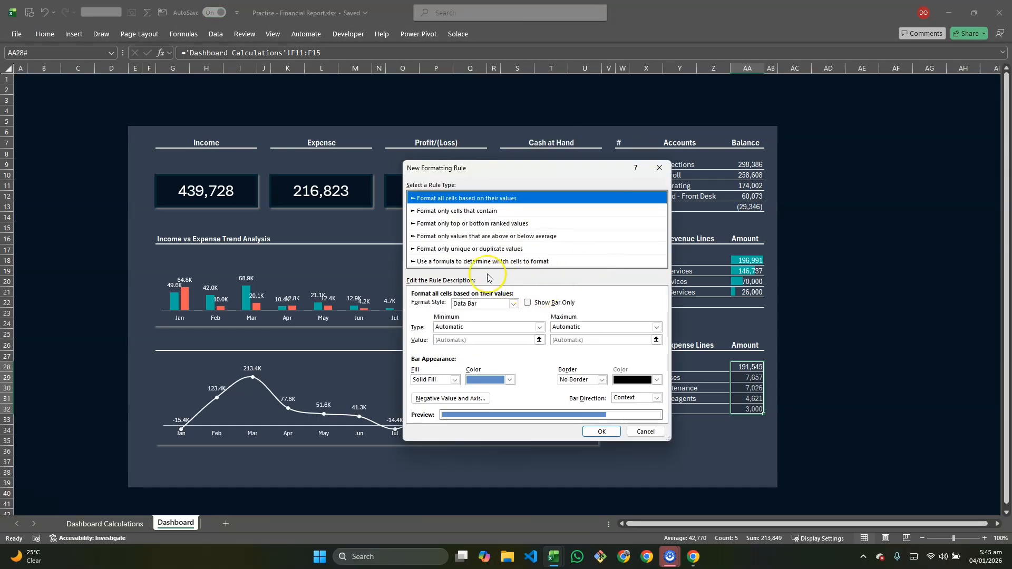
click(510, 379)
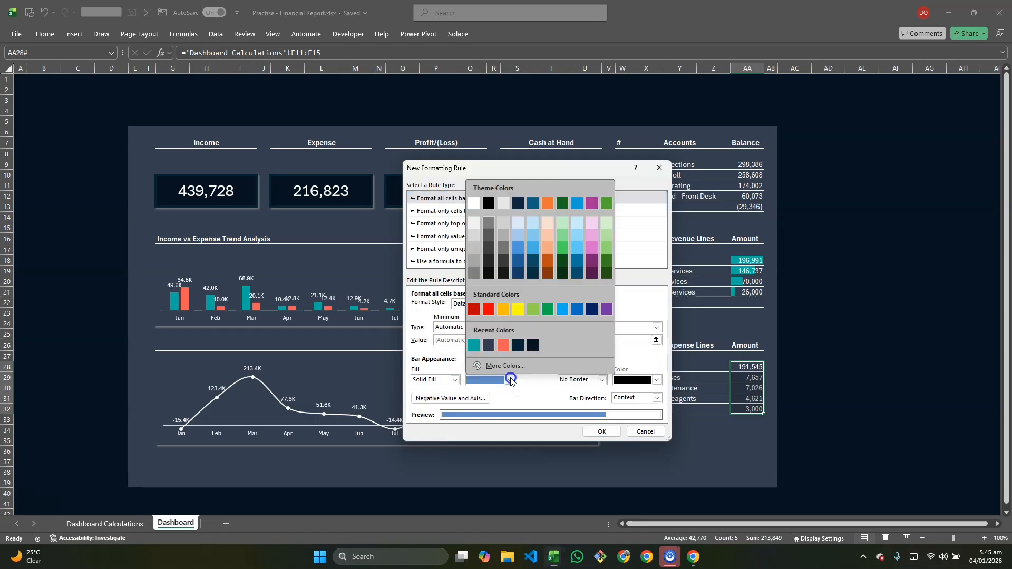
click(505, 348)
click(596, 436)
click(596, 437)
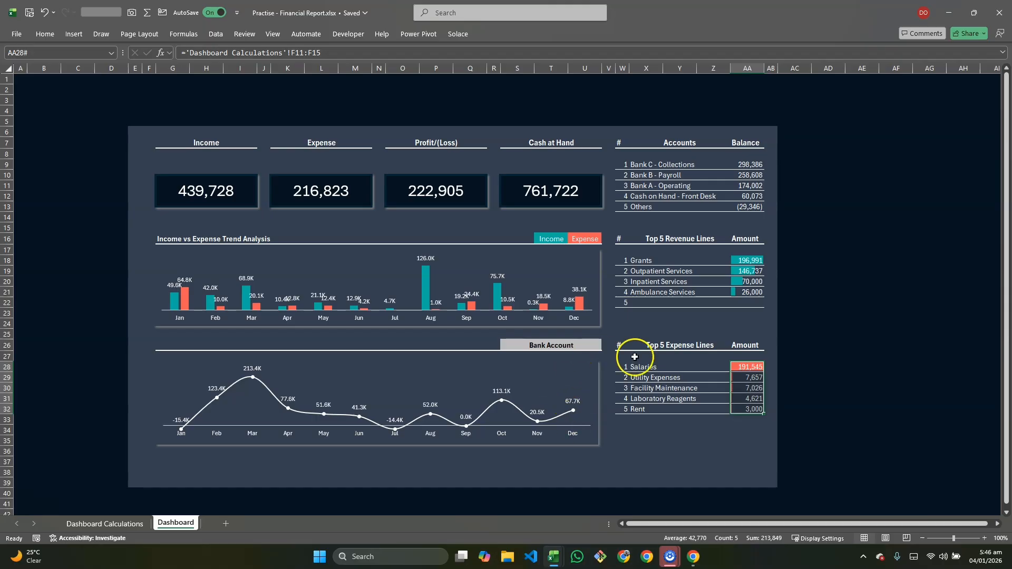
click(712, 429)
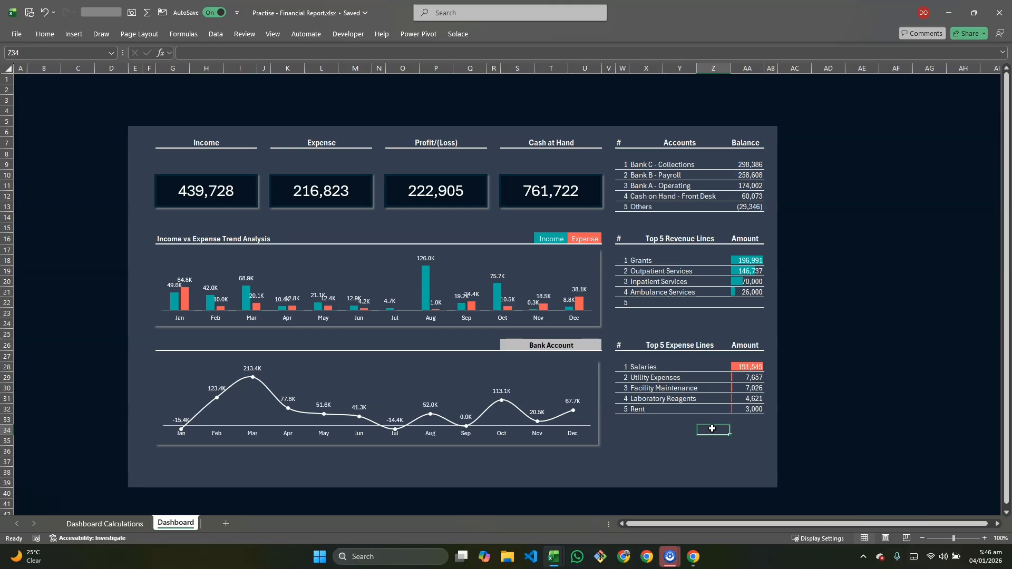
From the Dashboard Calculations sheet, start a new Power Pivot measure in the My Measures table and name it Cumm Amount
click(537, 420)
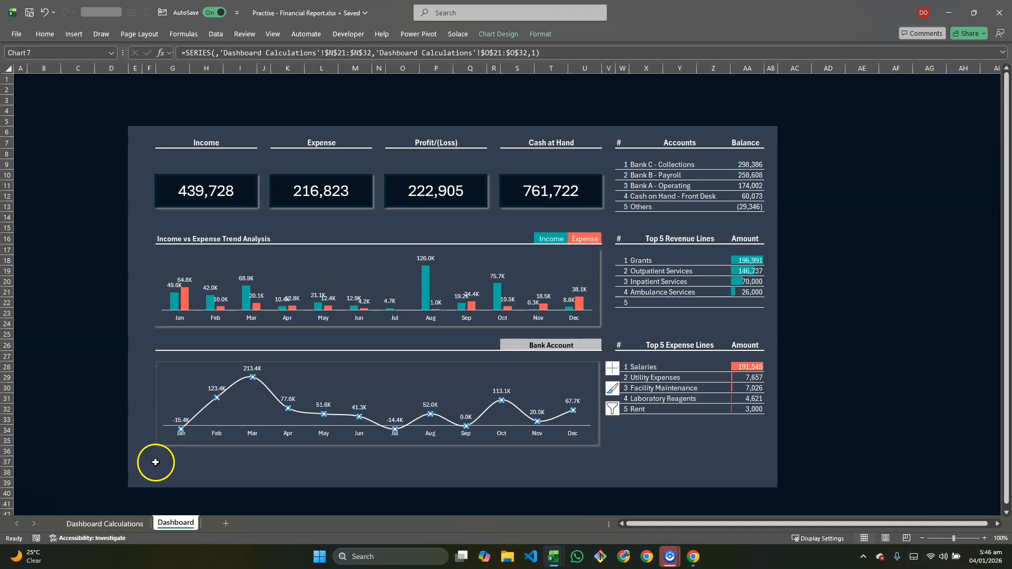
click(117, 524)
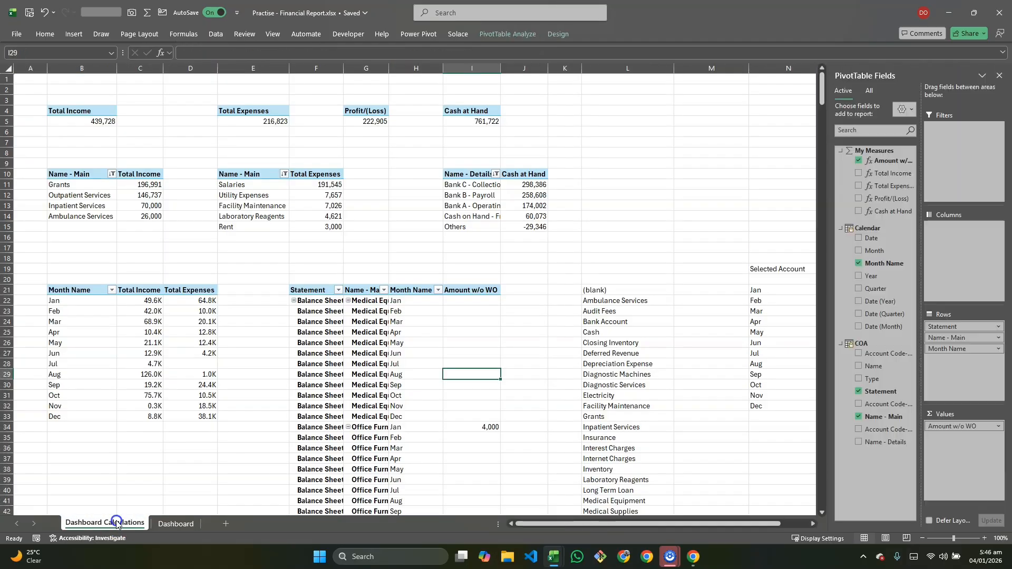
click(417, 367)
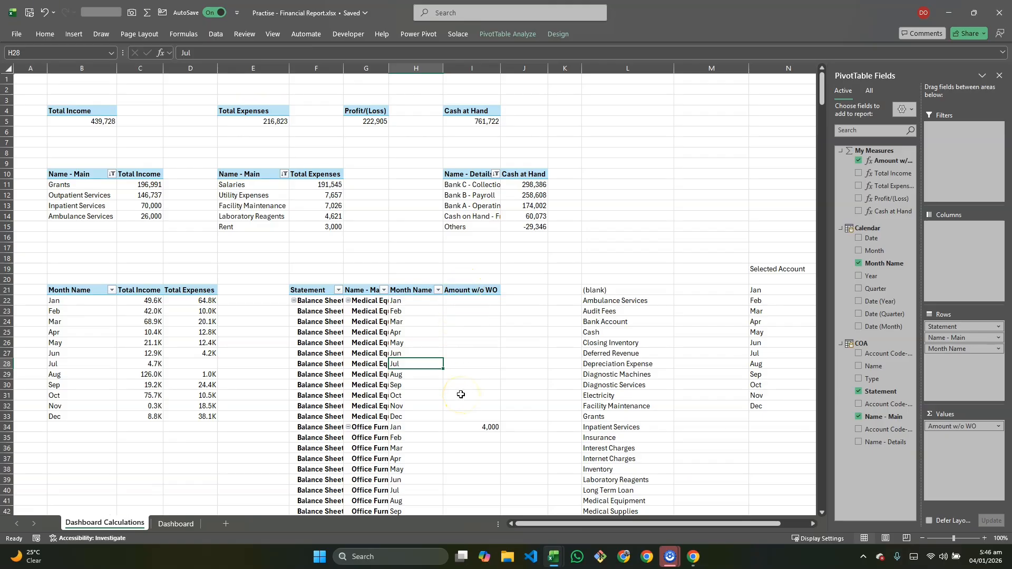
click(419, 35)
click(411, 36)
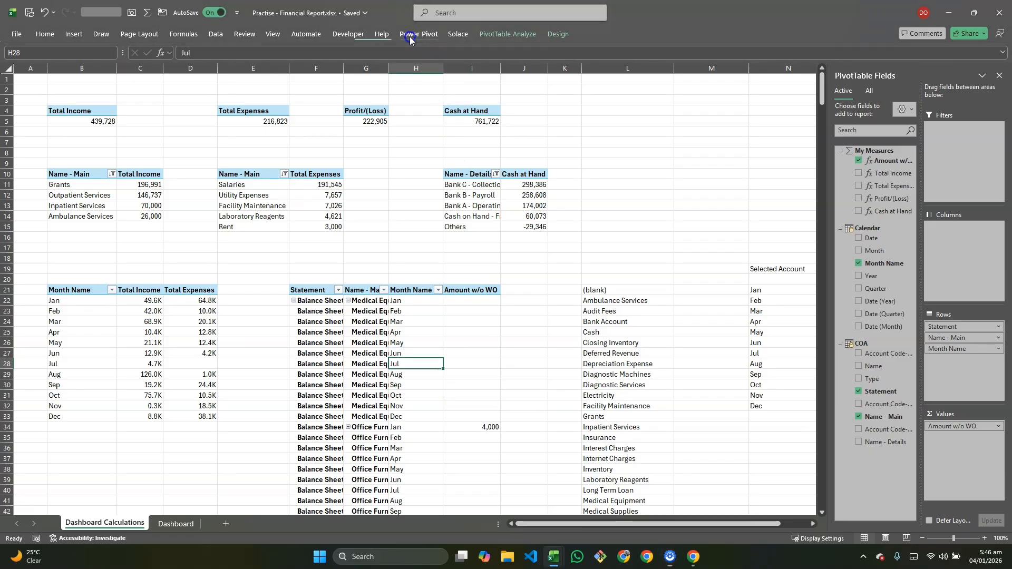
click(66, 72)
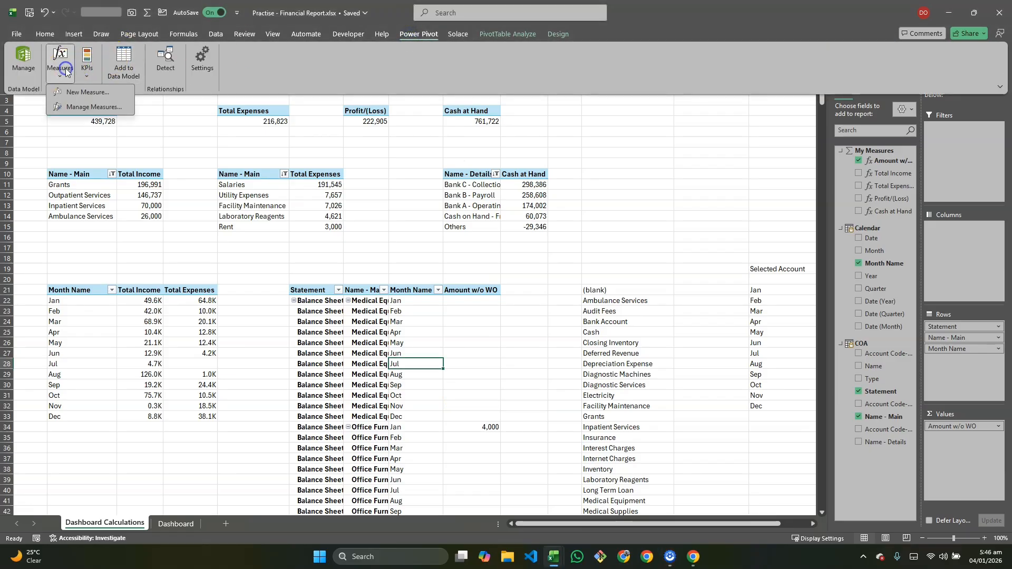
click(91, 91)
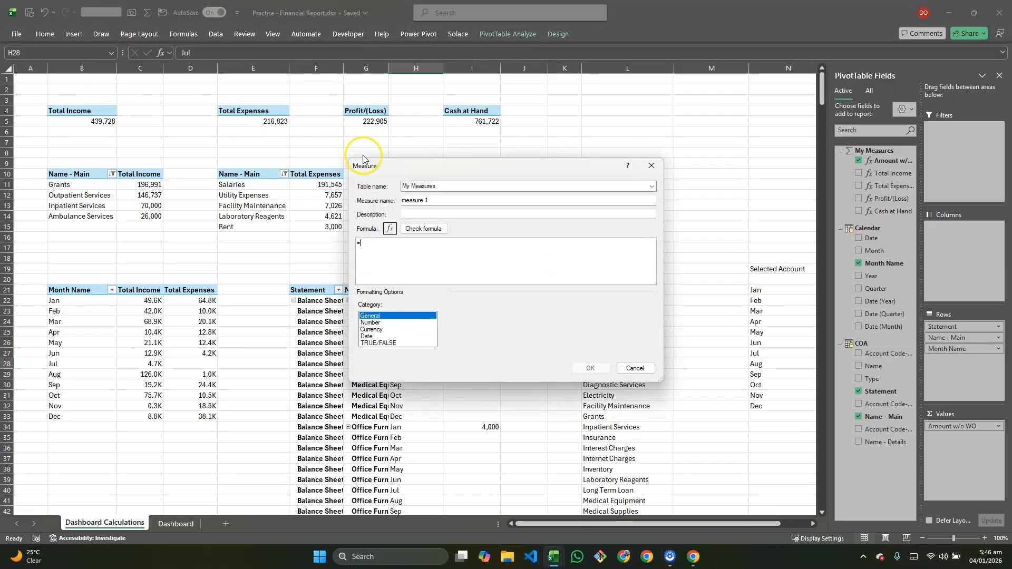
click(565, 200)
key(BackSpace)
key(BackSpace)
key(BackSpace)
key(BackSpace)
key(BackSpace)
key(BackSpace)
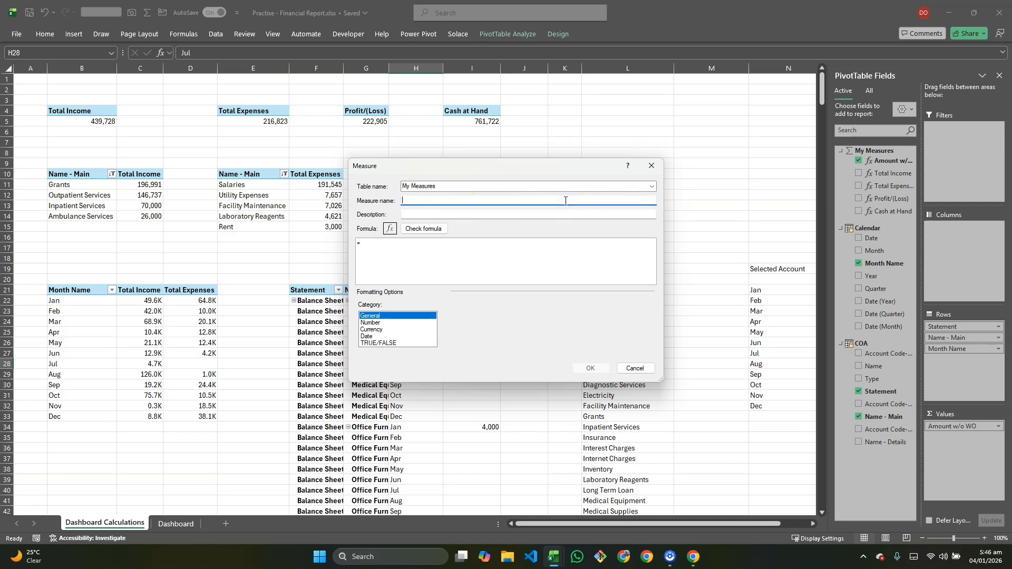
text(Cumm Amount)
Begin the measure's formula by declaring a variable with VAR SelectedDate
click(448, 252)
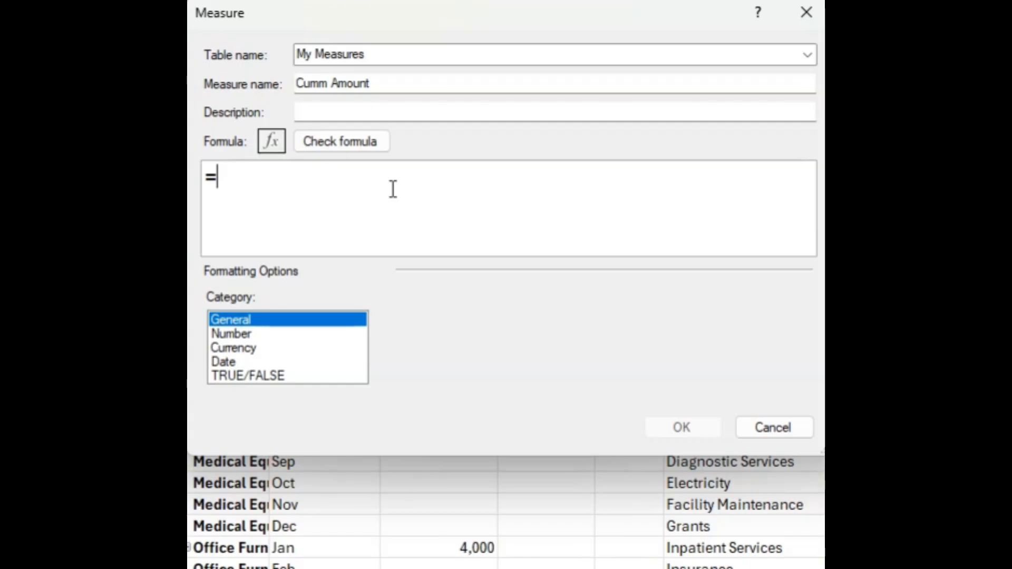
text(VAR )
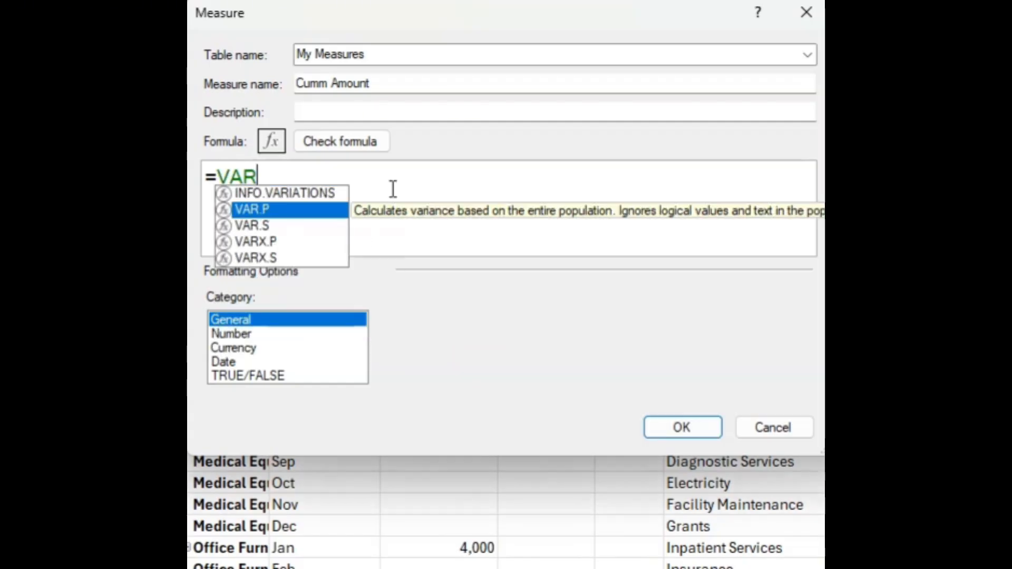
text(s)
key(BackSpace)
text(s)
key(BackSpace)
text(Sel)
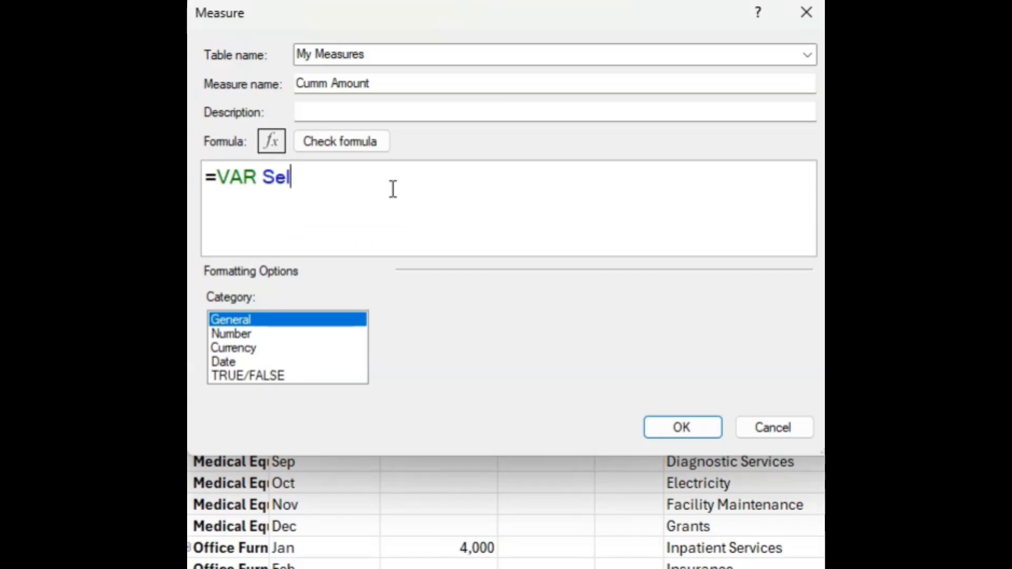
text(ectedDate)
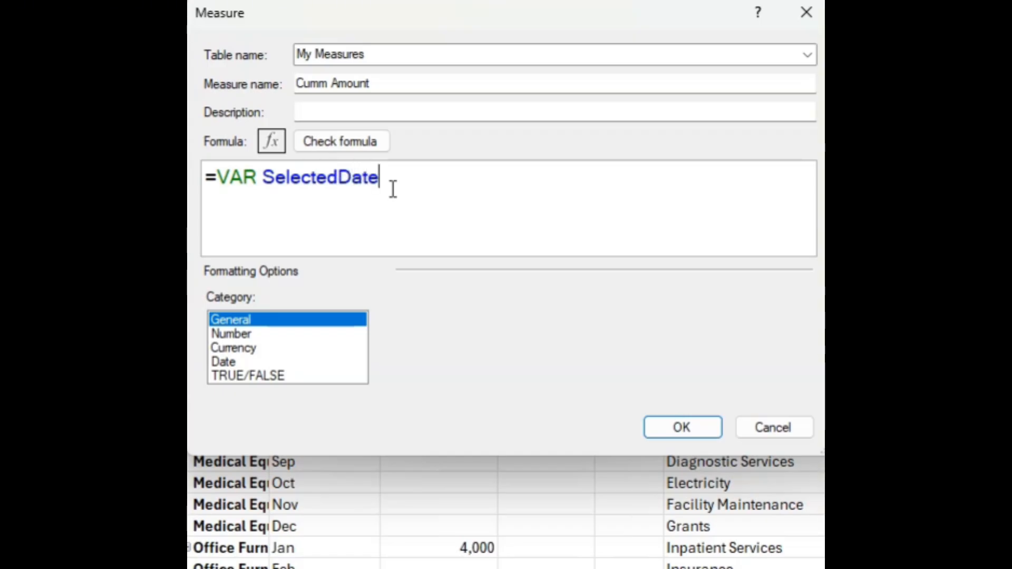
Assign the SelectedDate variable to the MAX function in the Cumm Amount formula
text( = M)
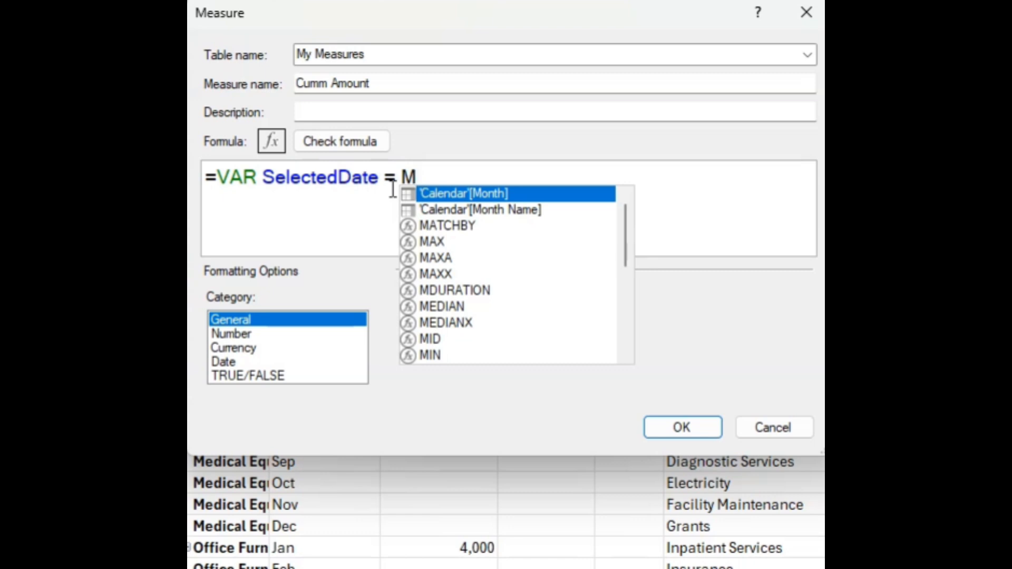
text(zx)
key(Tab)
key(BackSpace)
key(BackSpace)
key(BackSpace)
text(a)
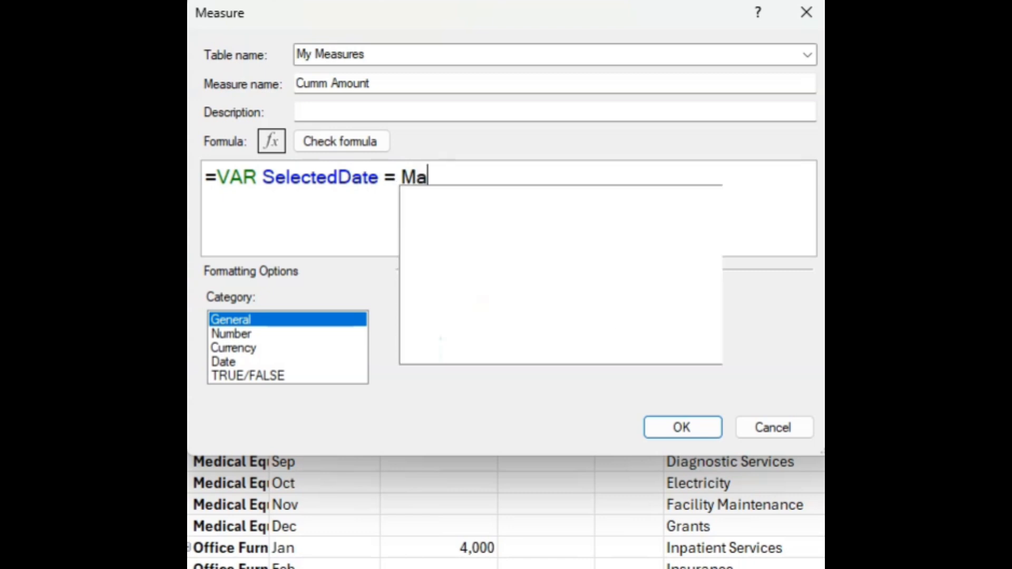
text(s)
key(BackSpace)
key(BackSpace)
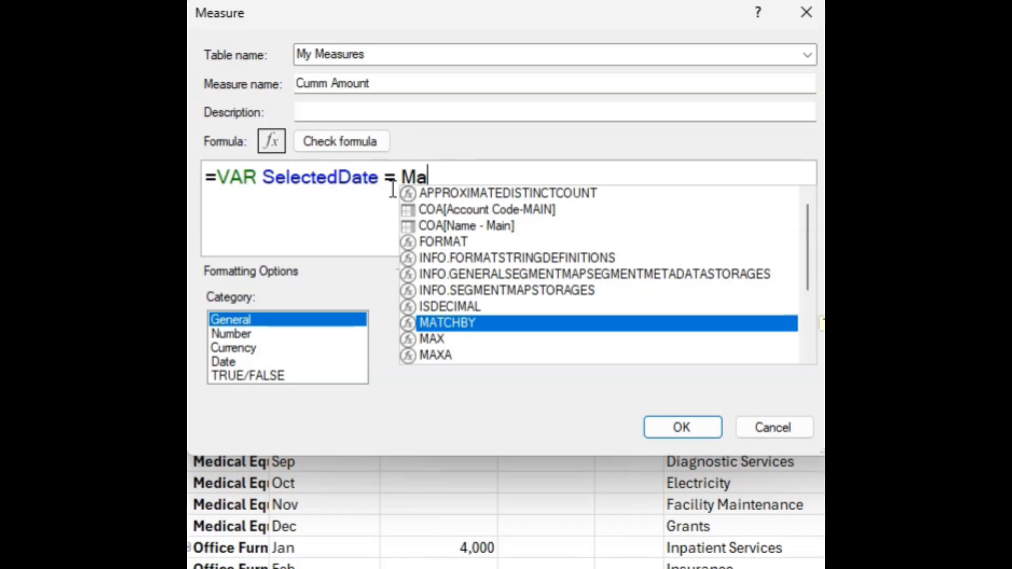
key(BackSpace)
text(ax)
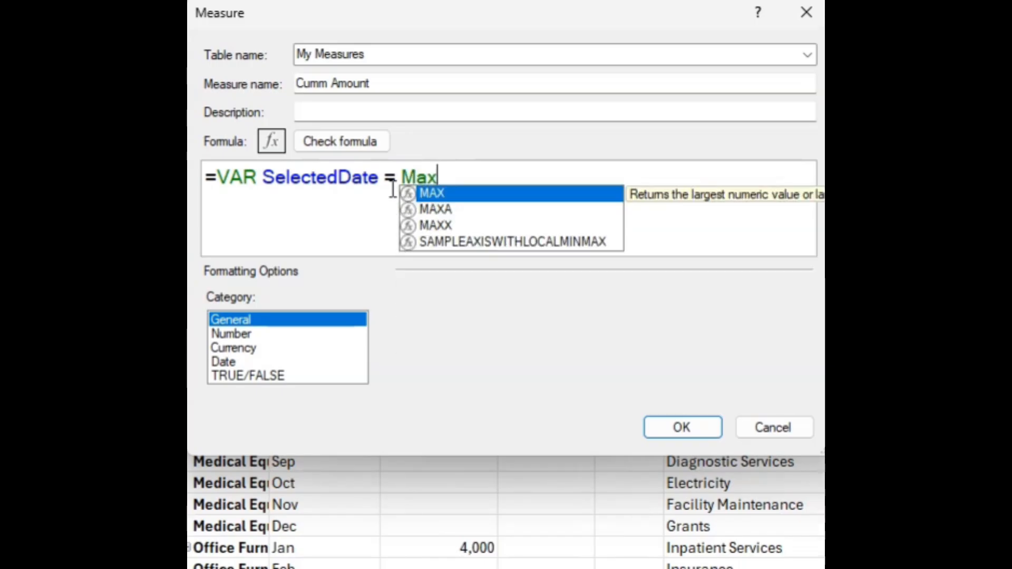
key(Tab)
Complete the MAX function with the 'Calendar'[Date] column as its argument
text(cl)
key(BackSpace)
text(al)
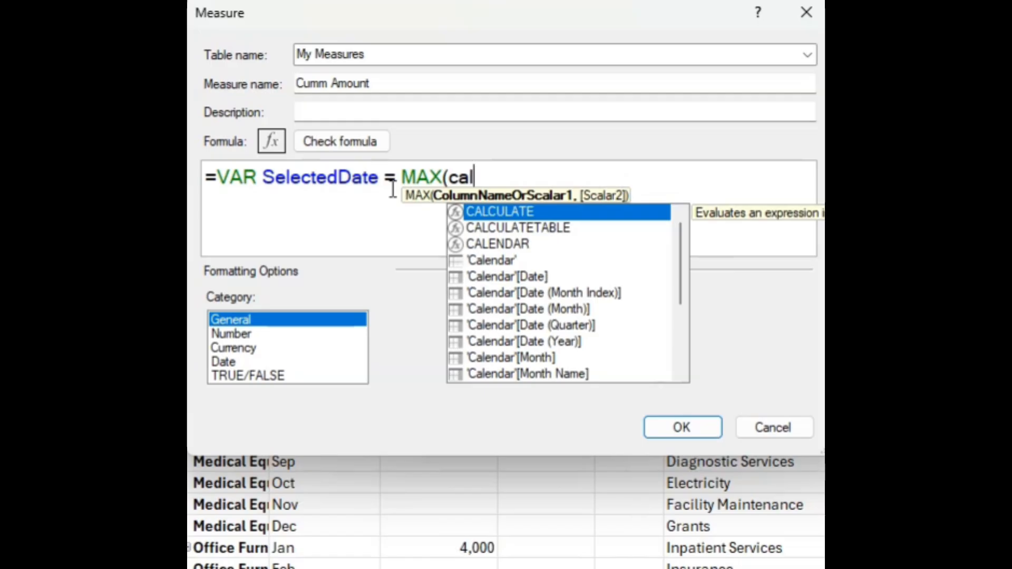
key(Down)
key(Down)
key(Down)
key(Down)
key(Tab)
text())
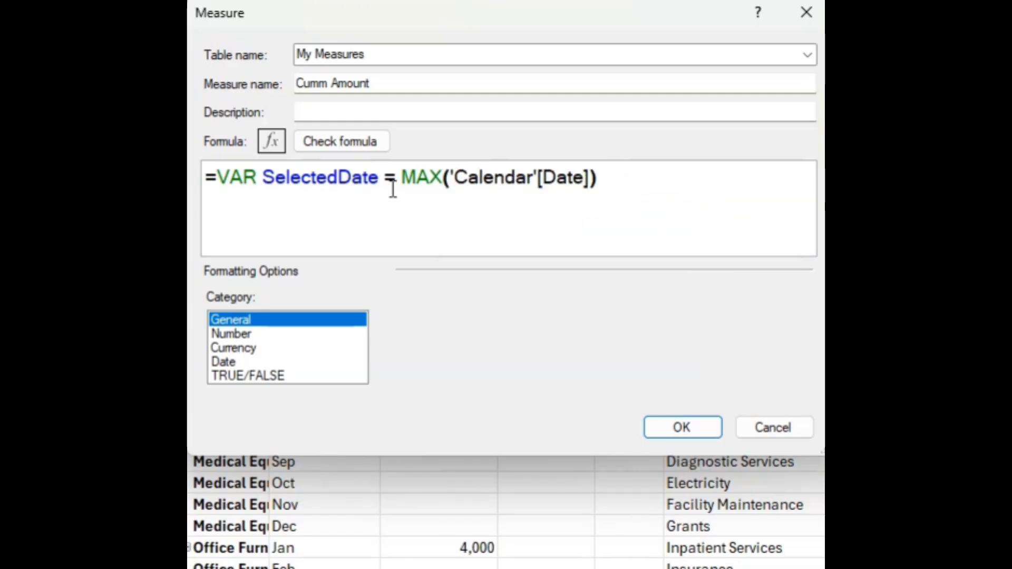
Add a RETURN line and start a CALCULATE expression with SUM(GL[Amount]) beneath it
key(Return)
text(RETU)
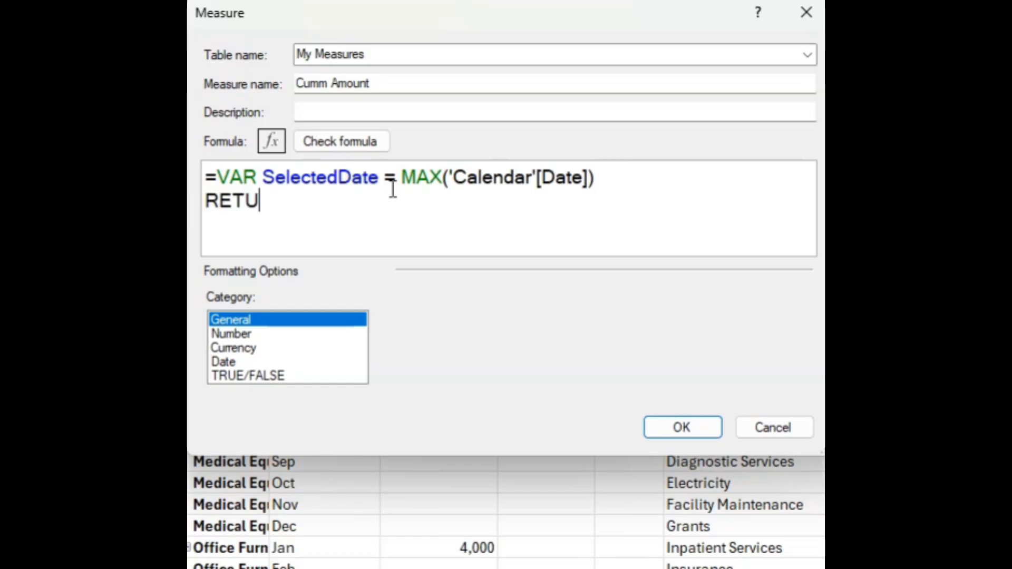
text(RN)
key(Return)
text(CA)
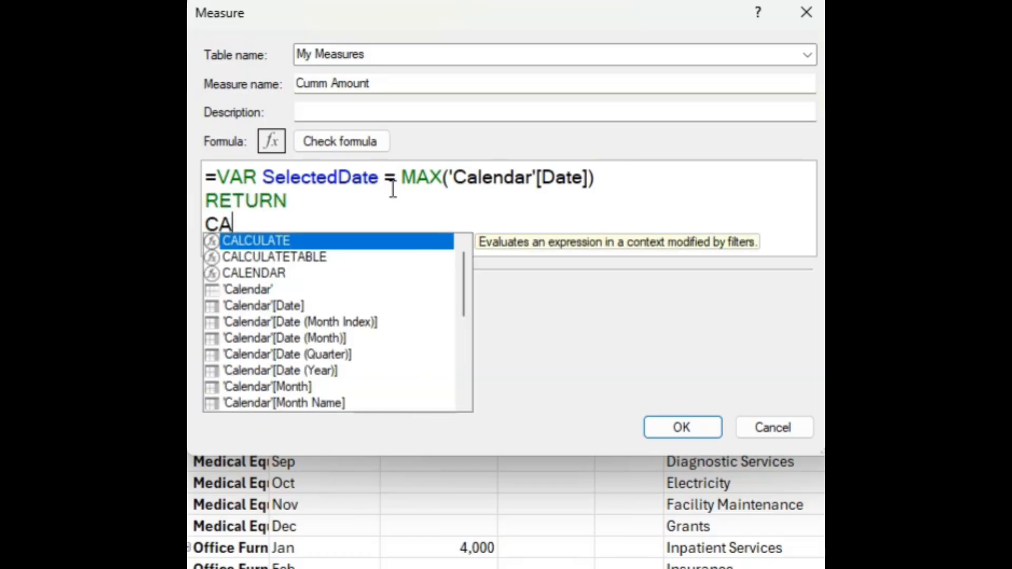
key(Tab)
text(SUM(GL)
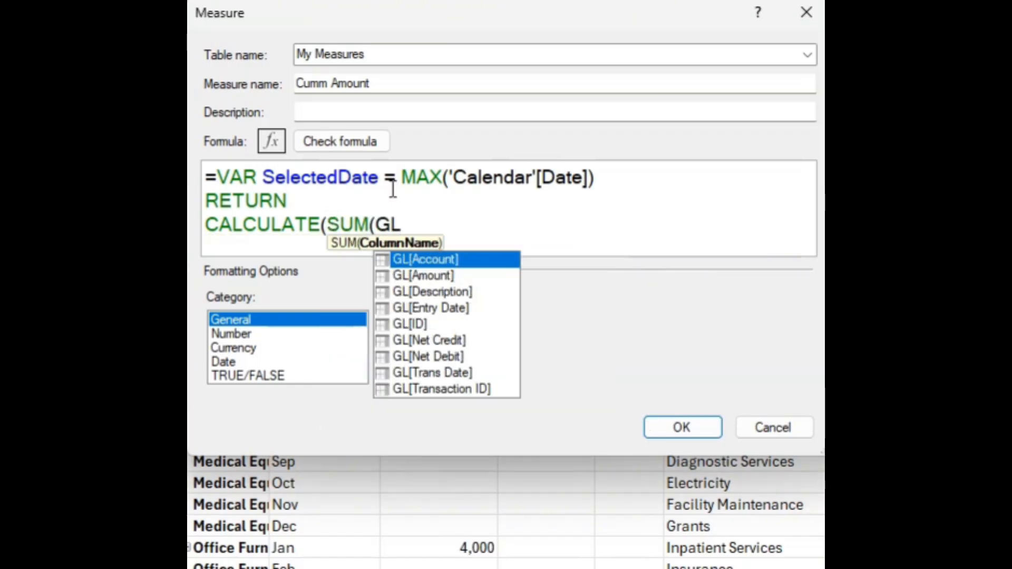
text([A)
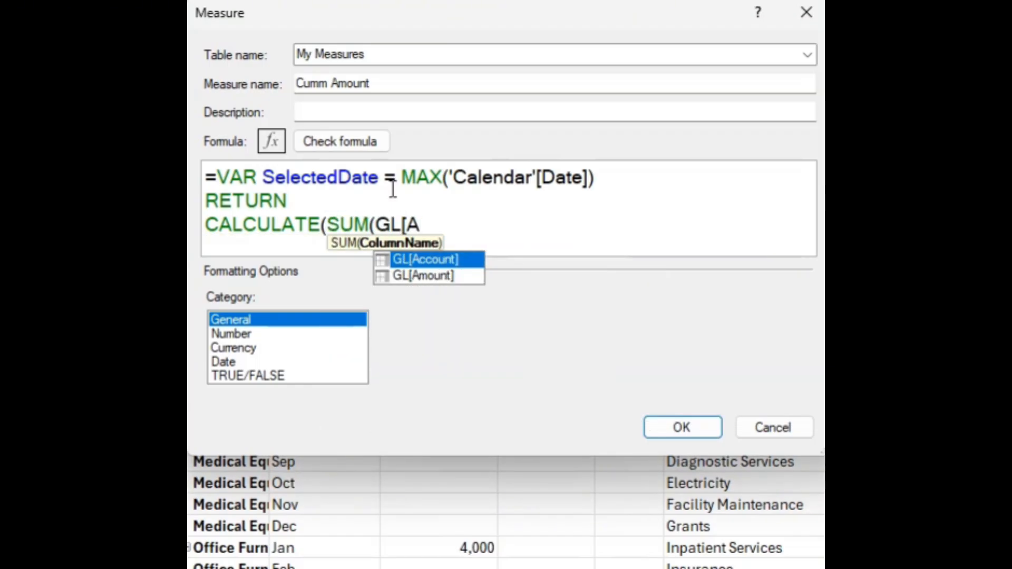
key(Down)
key(Tab)
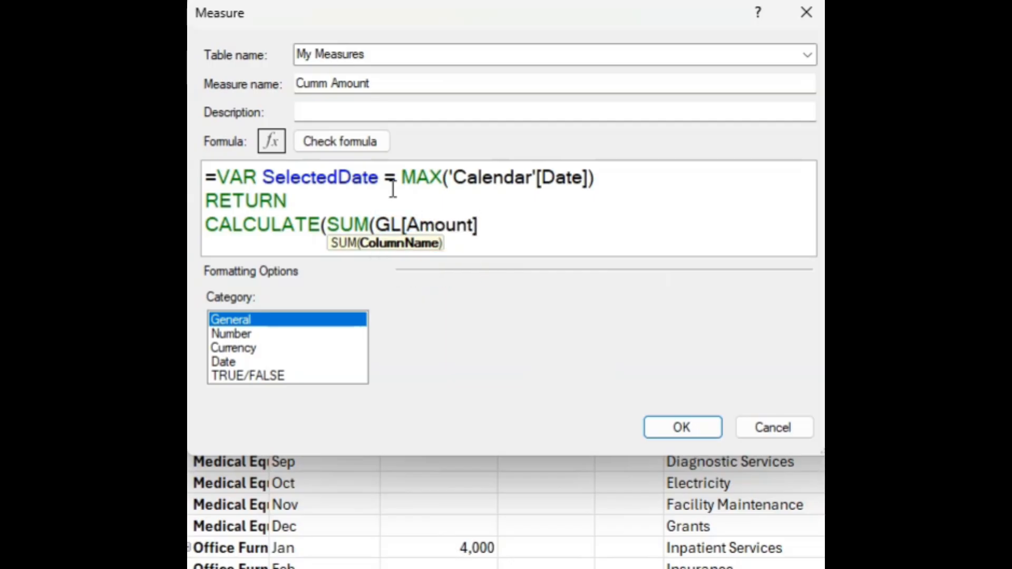
text())
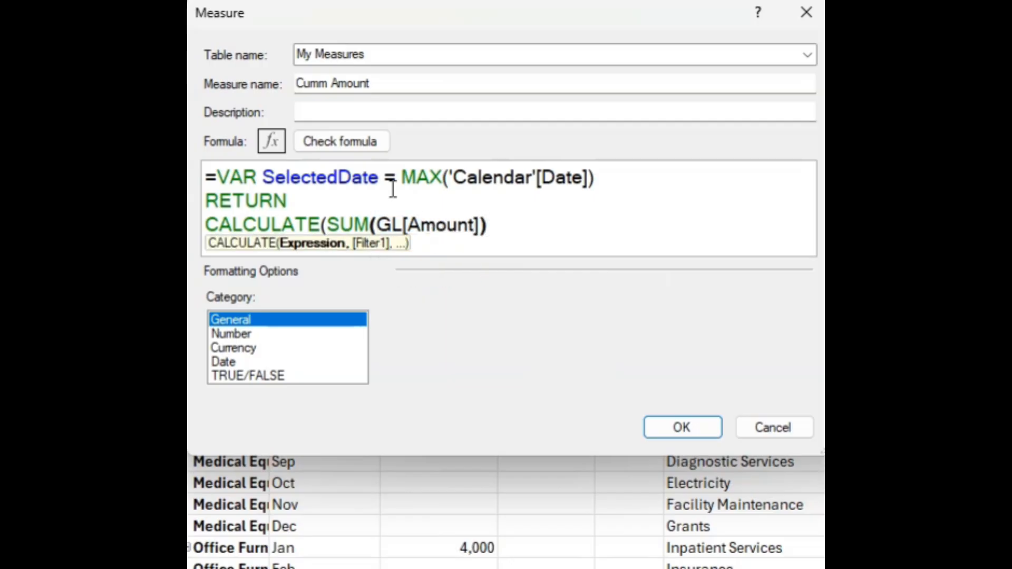
Add the filter 'Calendar'[Date]<=SelectedDate to CALCULATE and close the function
text(,)
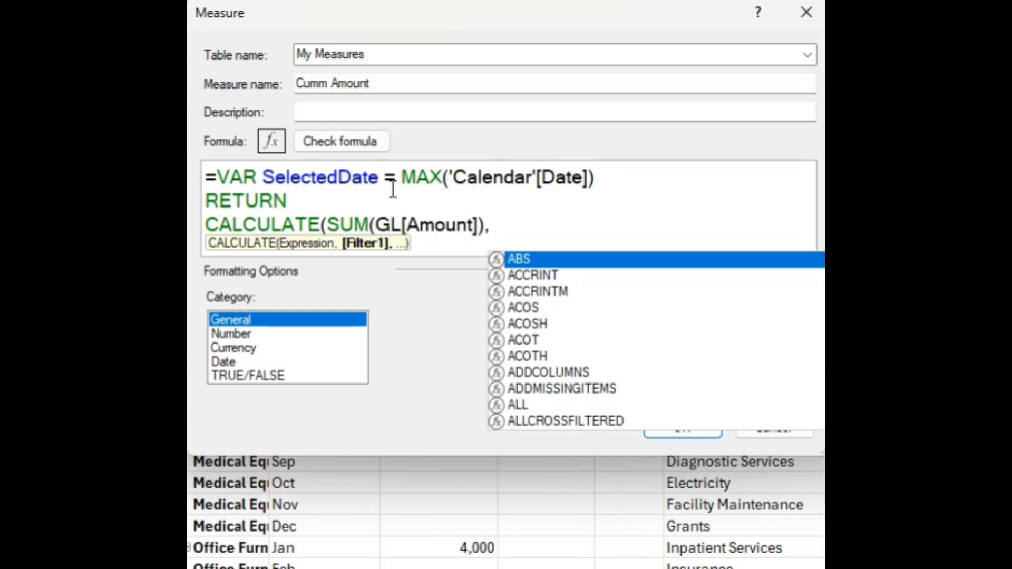
text(CAL)
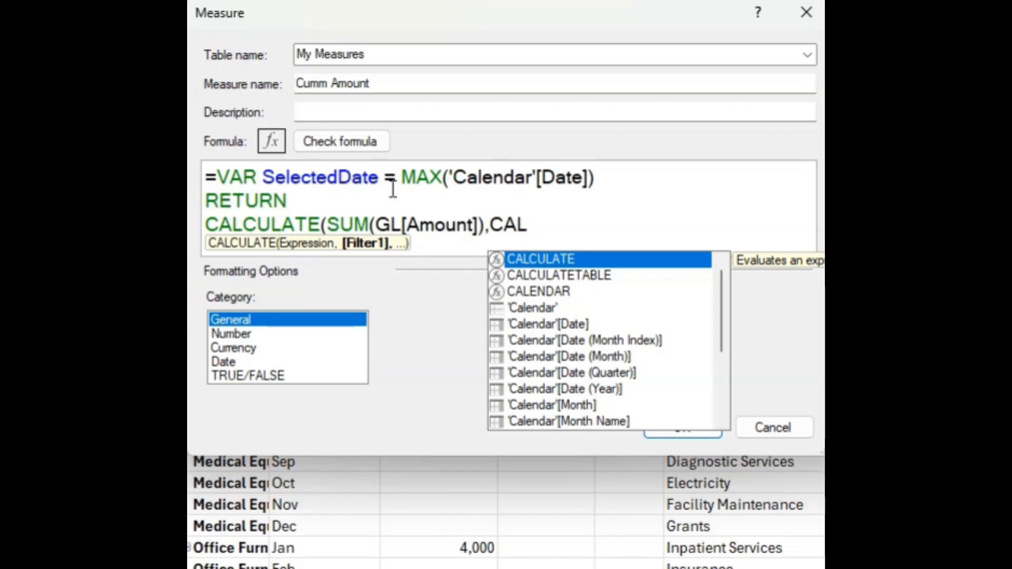
key(Down)
key(Down)
key(Down)
key(Down)
key(Tab)
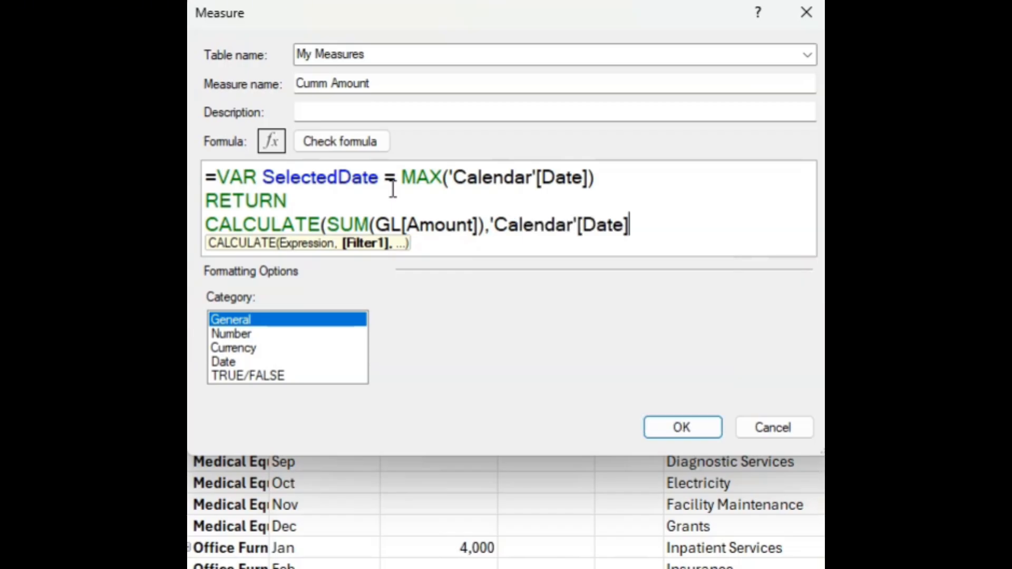
text(<=)
text(SEL)
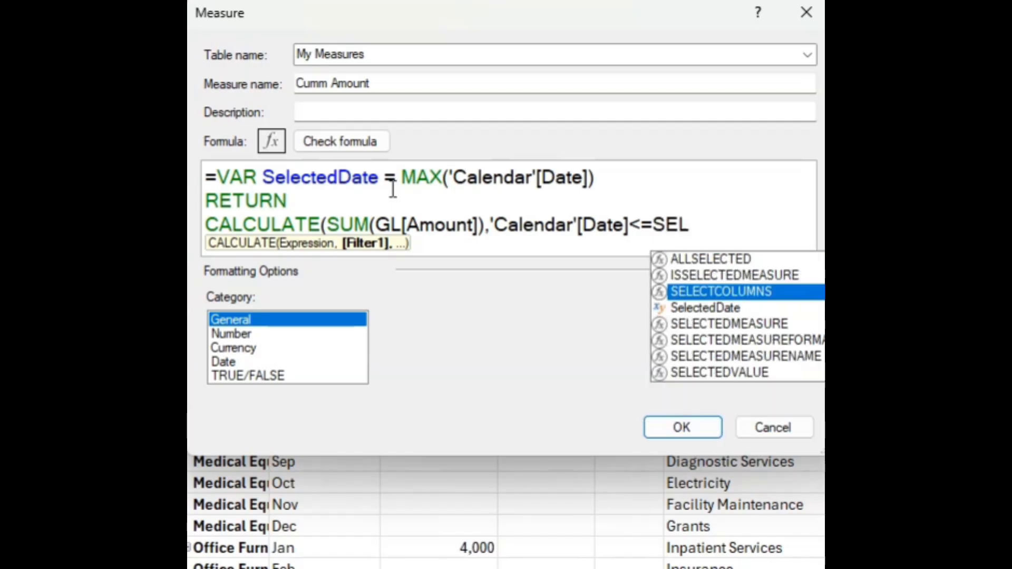
key(Down)
key(Tab)
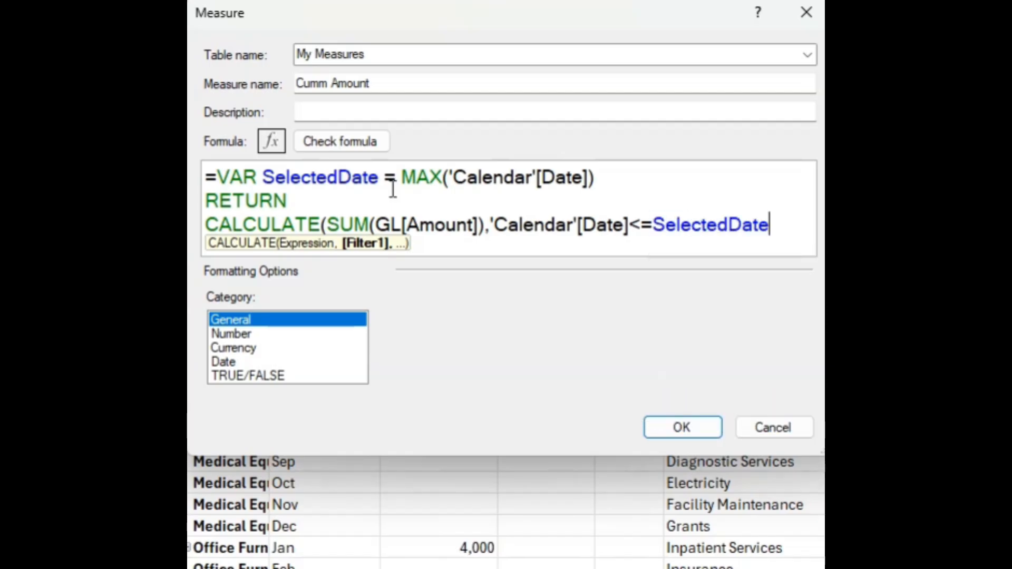
text())
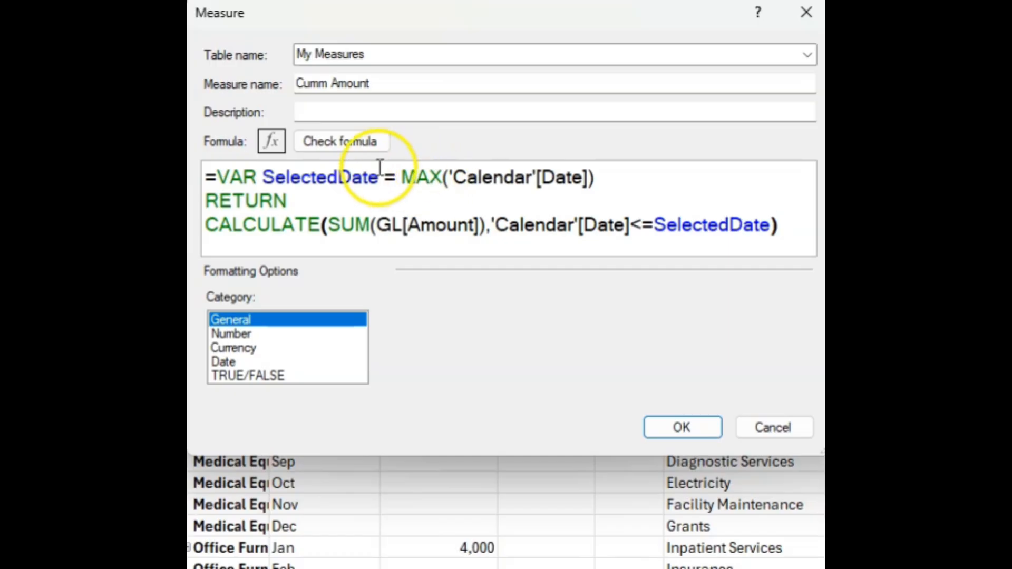
Check the measure's formula, format it as a whole number with the 1000 separator, and save the measure
click(319, 150)
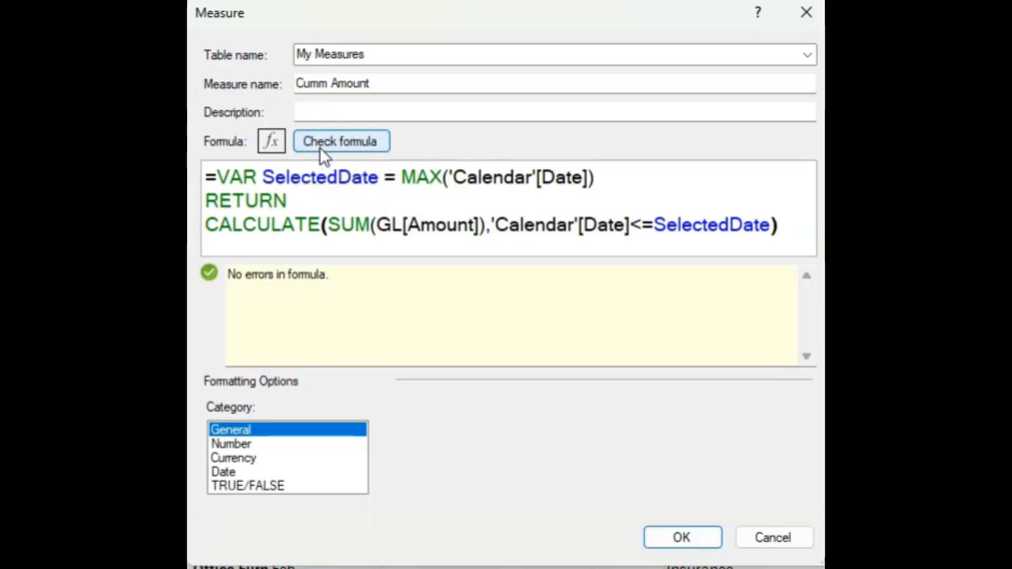
click(248, 443)
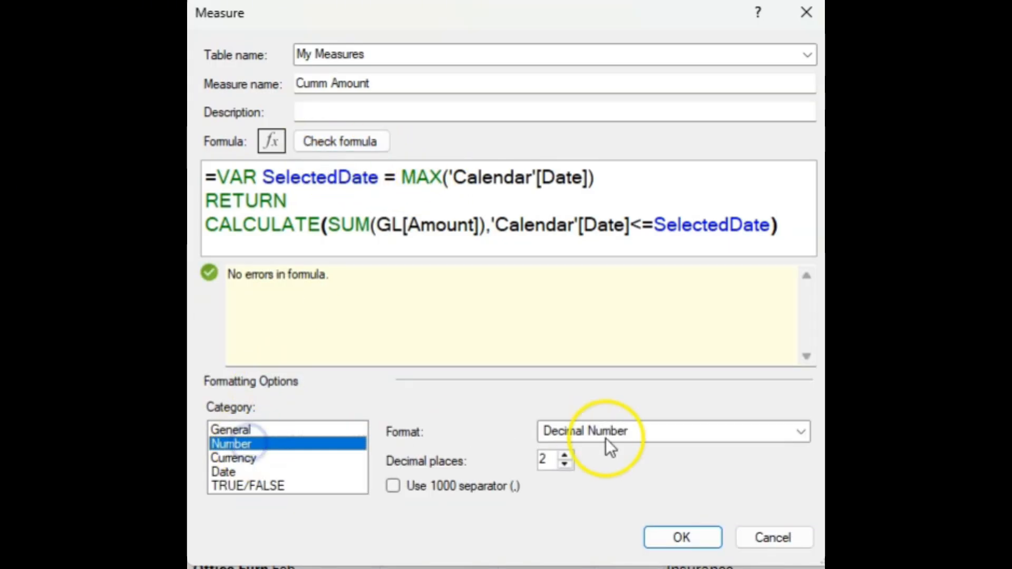
click(622, 435)
click(591, 466)
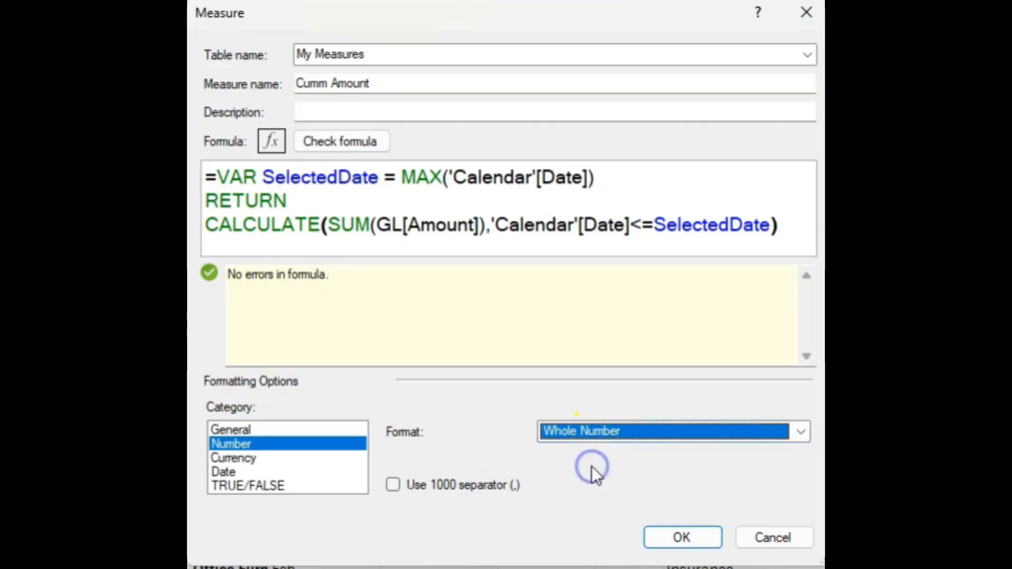
click(395, 485)
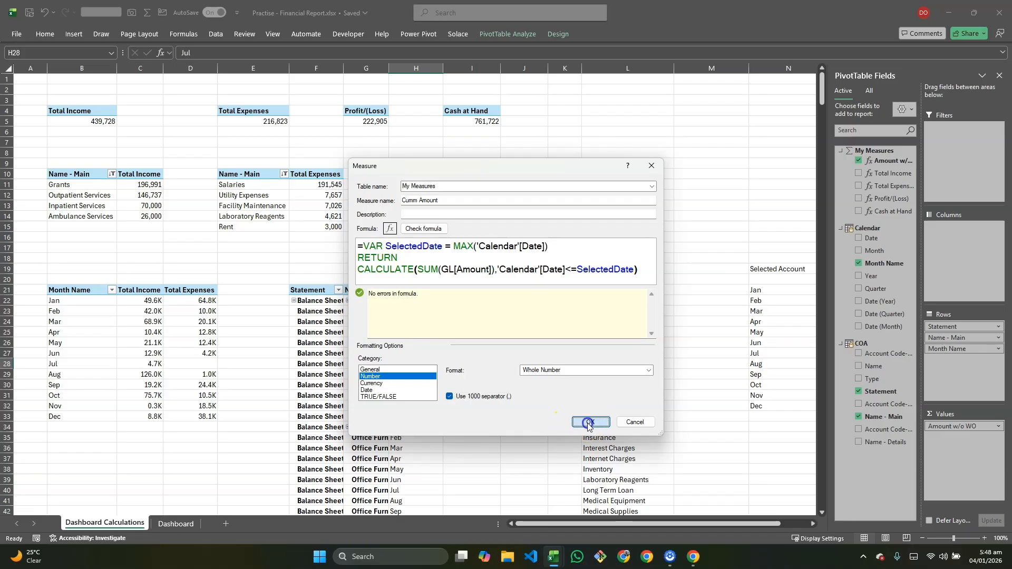
click(663, 541)
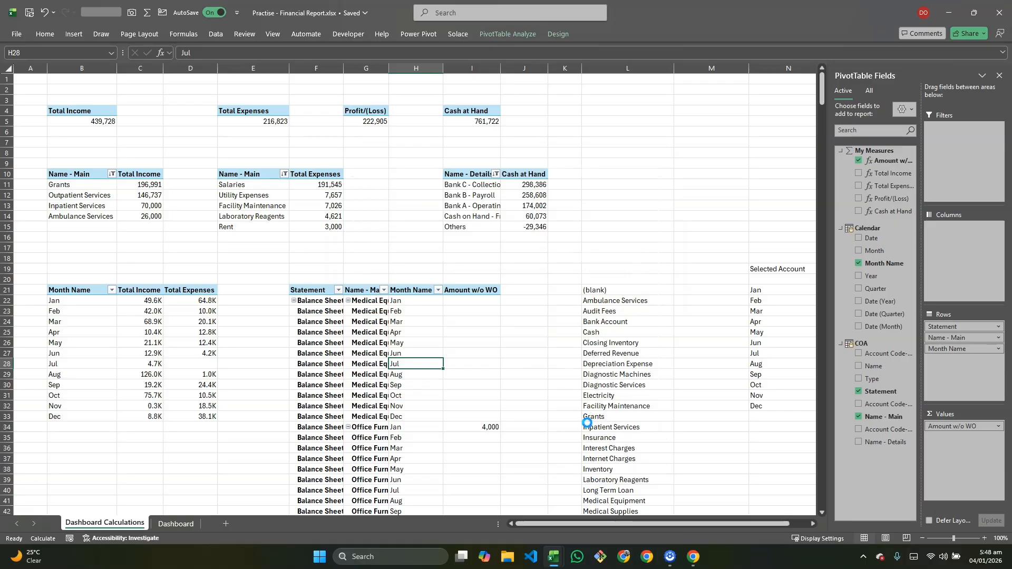
Review the Cumm Amount column down the account trend PivotTable and add the Calendar Year field as its report filter
scroll(478, 382, down, 10)
scroll(478, 382, down, 9)
scroll(479, 382, up, 15)
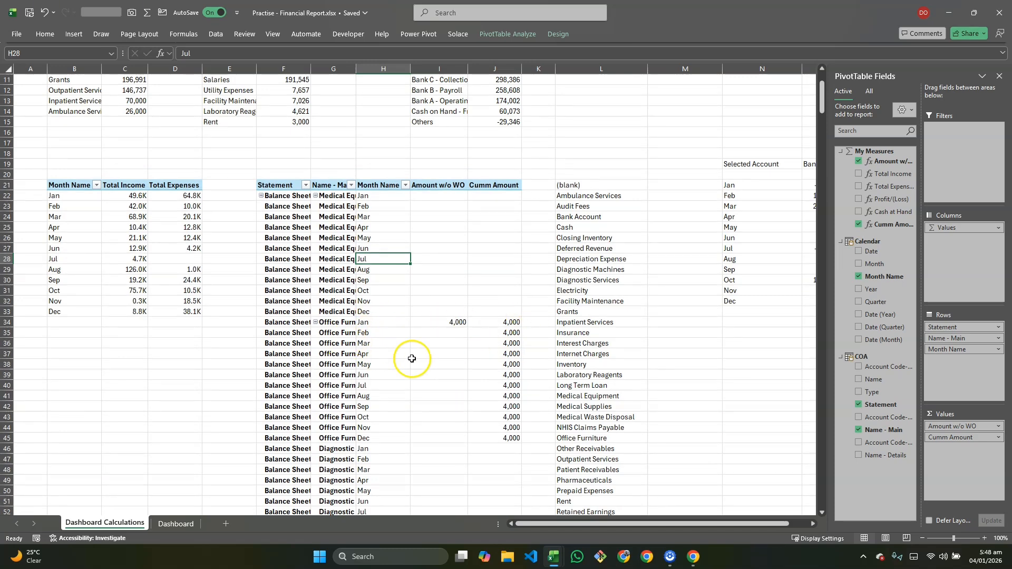
scroll(496, 419, down, 8)
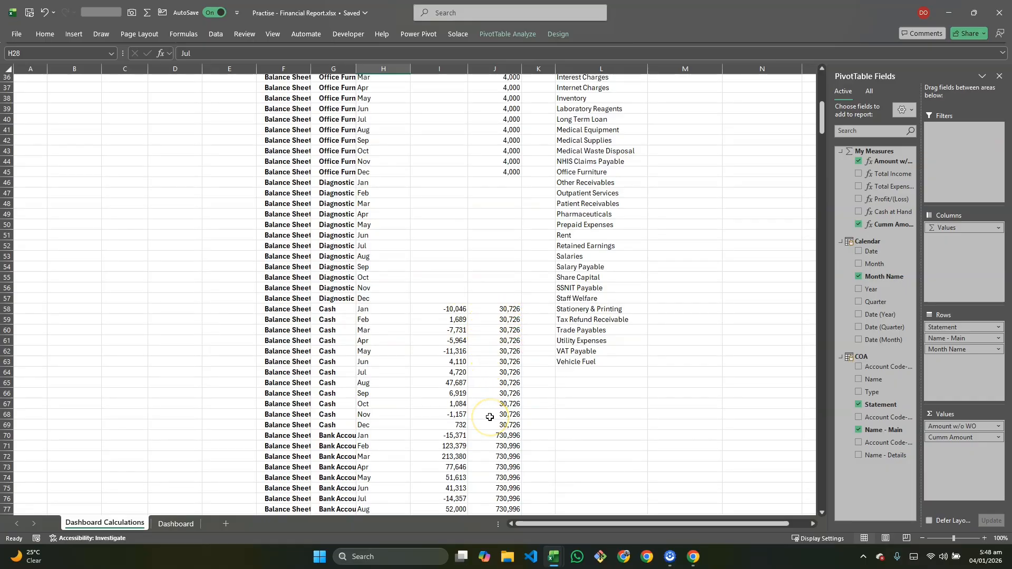
scroll(490, 416, up, 3)
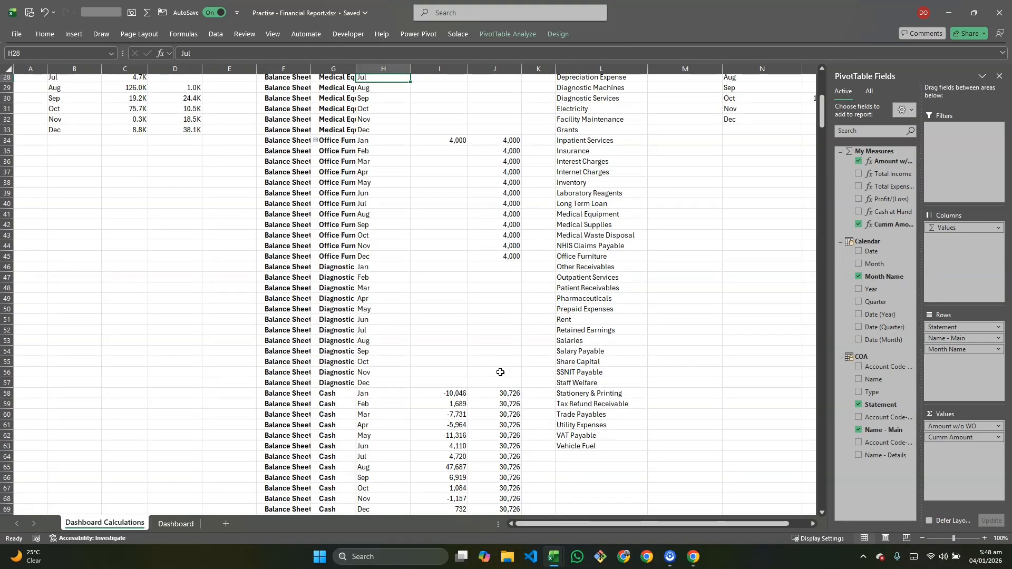
scroll(500, 372, up, 8)
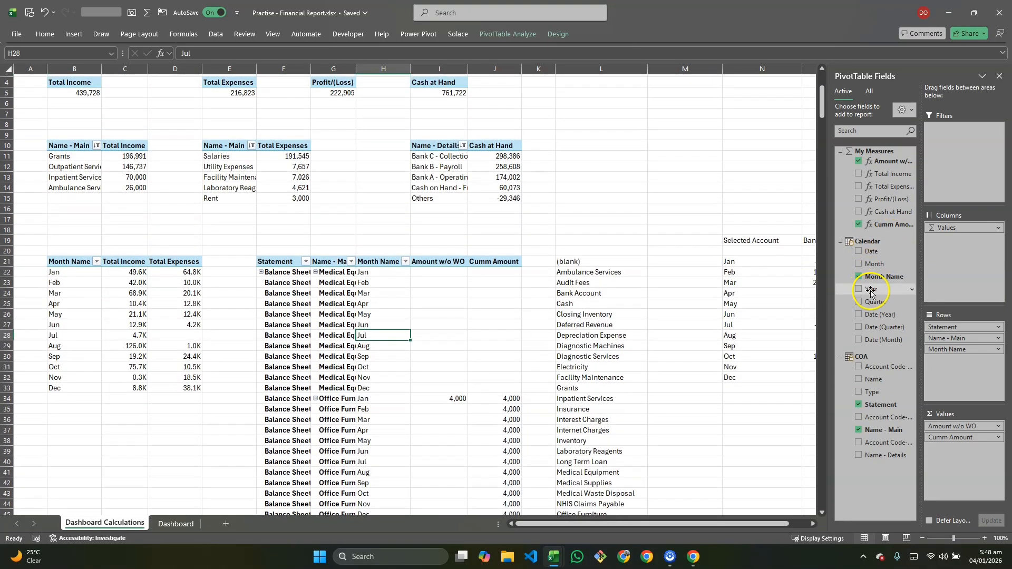
drag(870, 293, 955, 159)
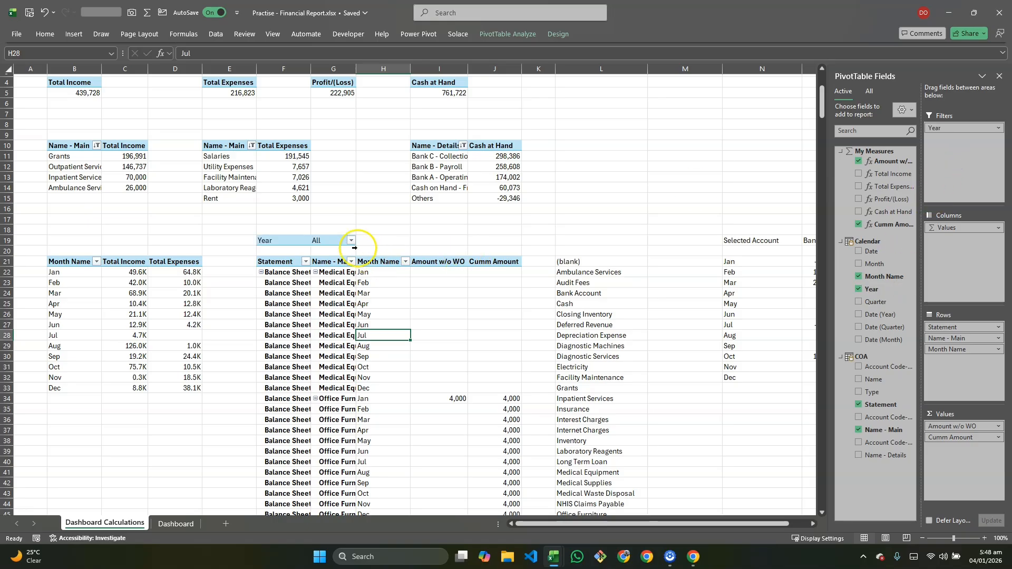
Filter the account trend PivotTable to the year 2025
click(335, 237)
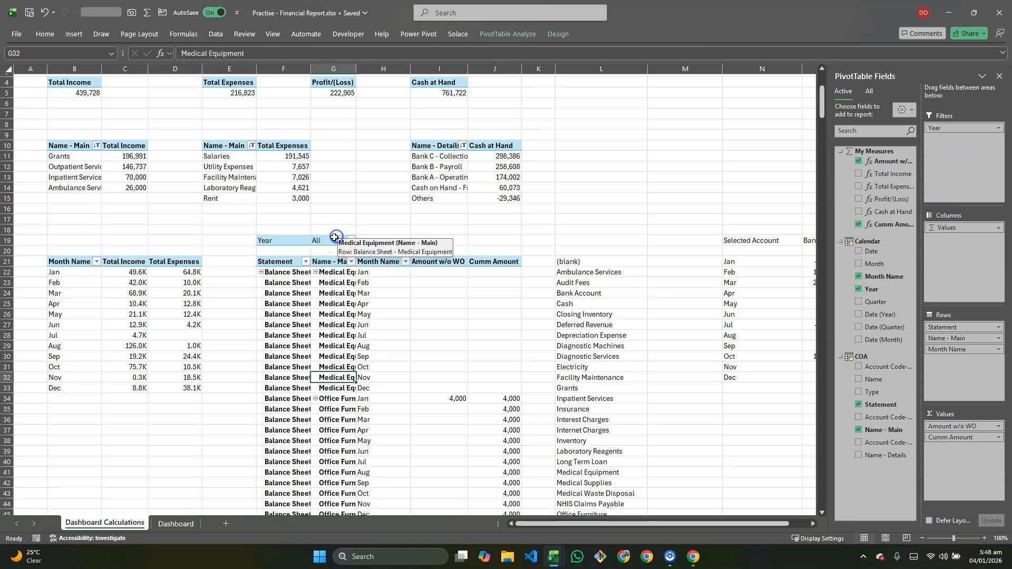
click(332, 238)
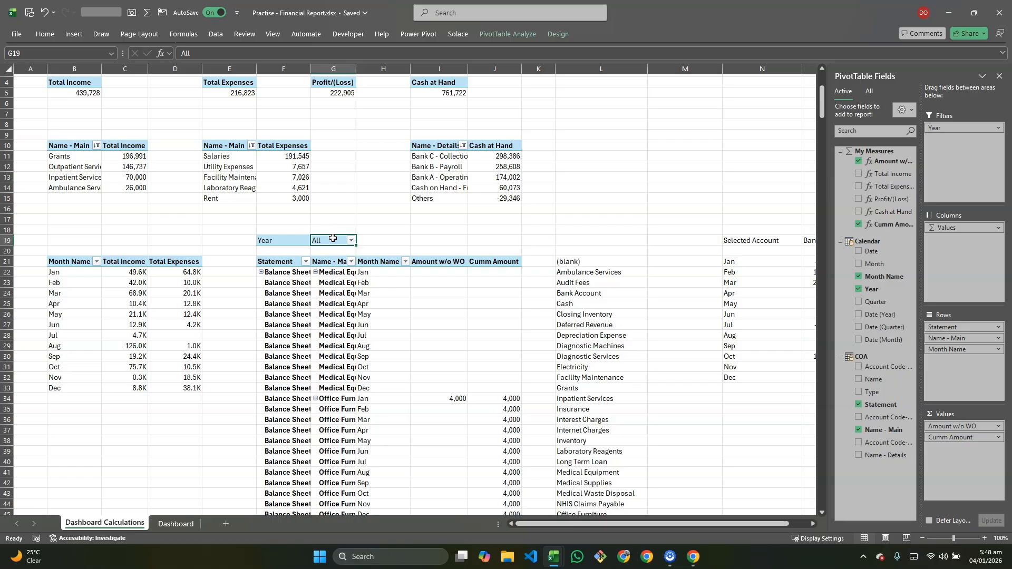
click(350, 240)
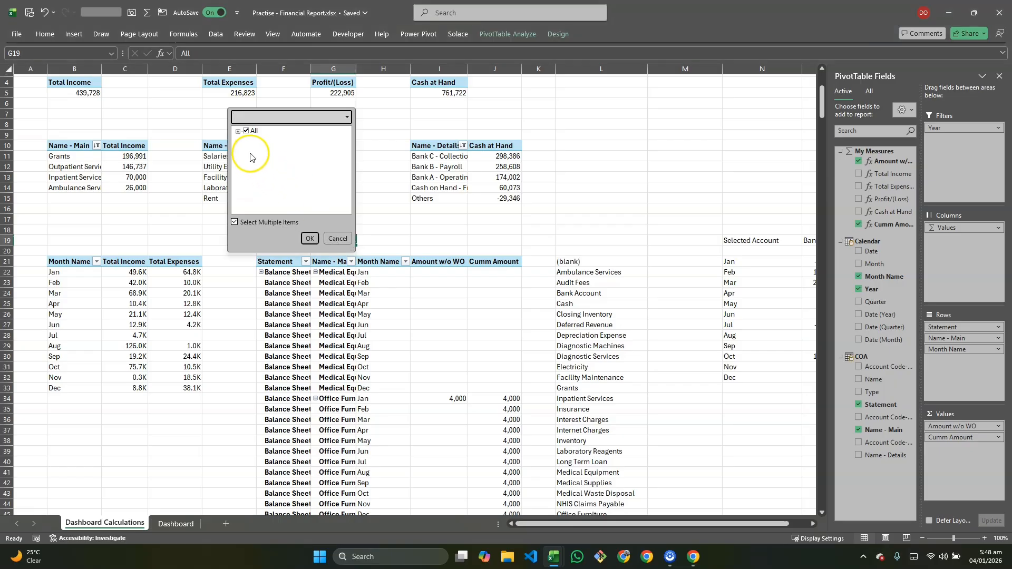
click(247, 131)
click(256, 141)
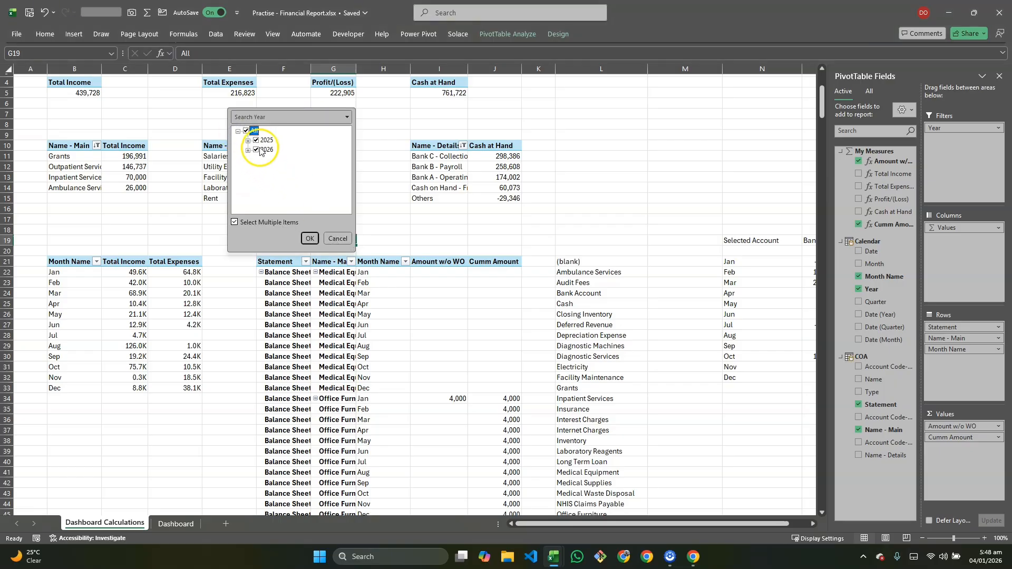
click(306, 242)
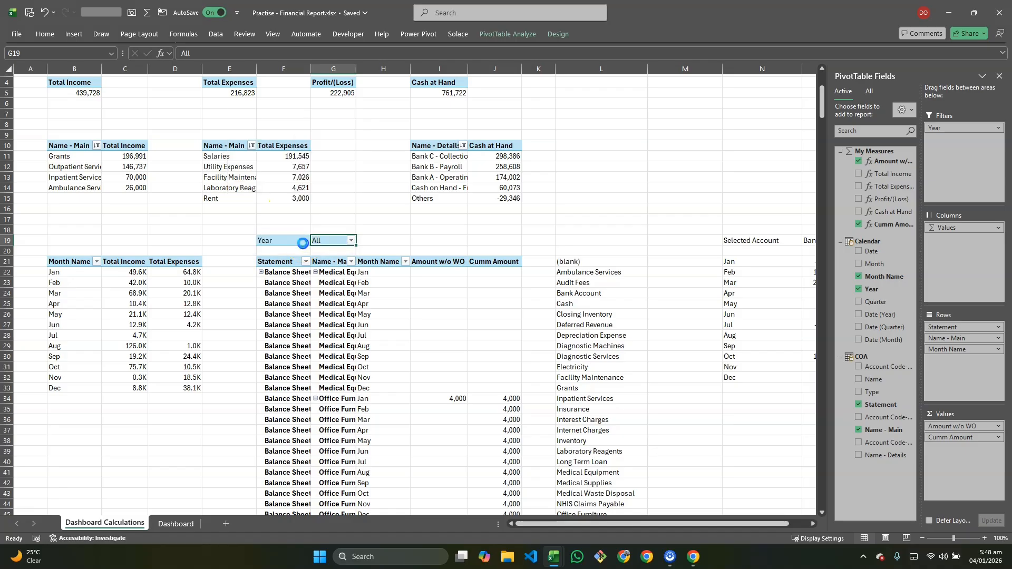
Examine the Cash account's January to December Amount w/o WO total against its Cumm Amount in the PivotTable
scroll(362, 340, down, 11)
scroll(362, 341, down, 3)
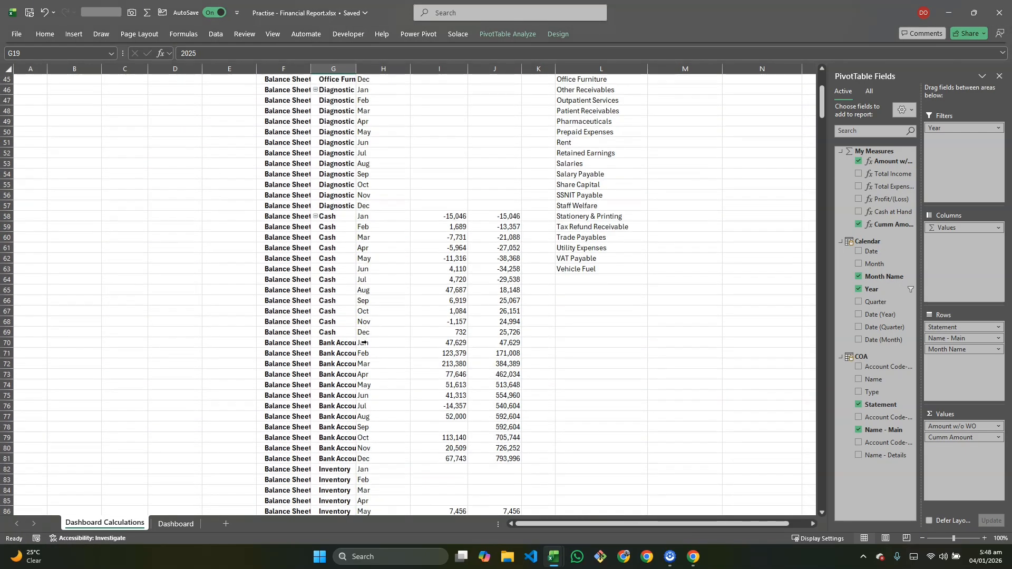
click(455, 211)
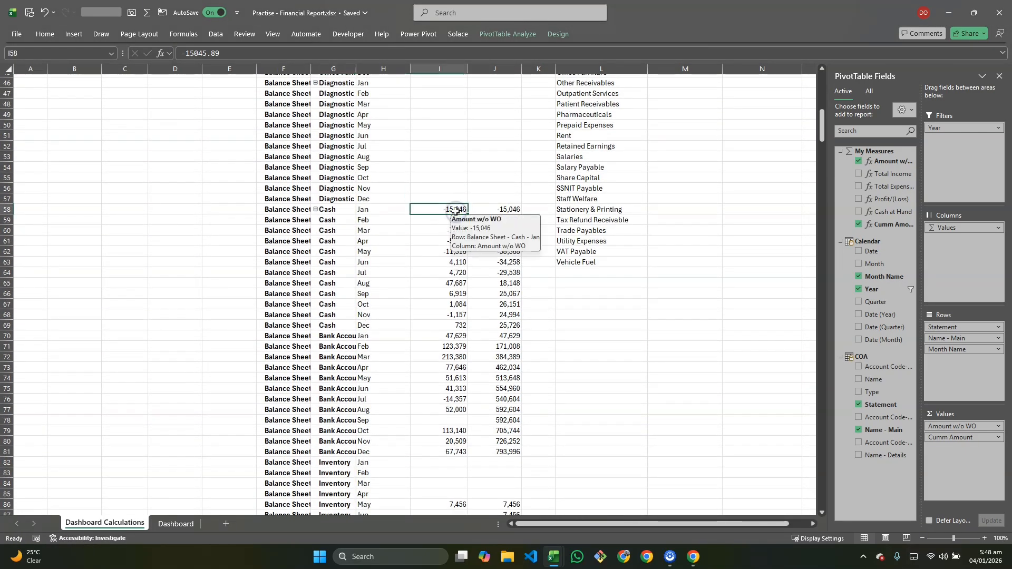
drag(455, 210, 456, 219)
key(shift+Down)
key(shift+Down)
key(shift+Down)
key(shift+Down)
key(shift+Down)
key(shift+Down)
key(shift+Down)
key(shift+Down)
key(shift+Down)
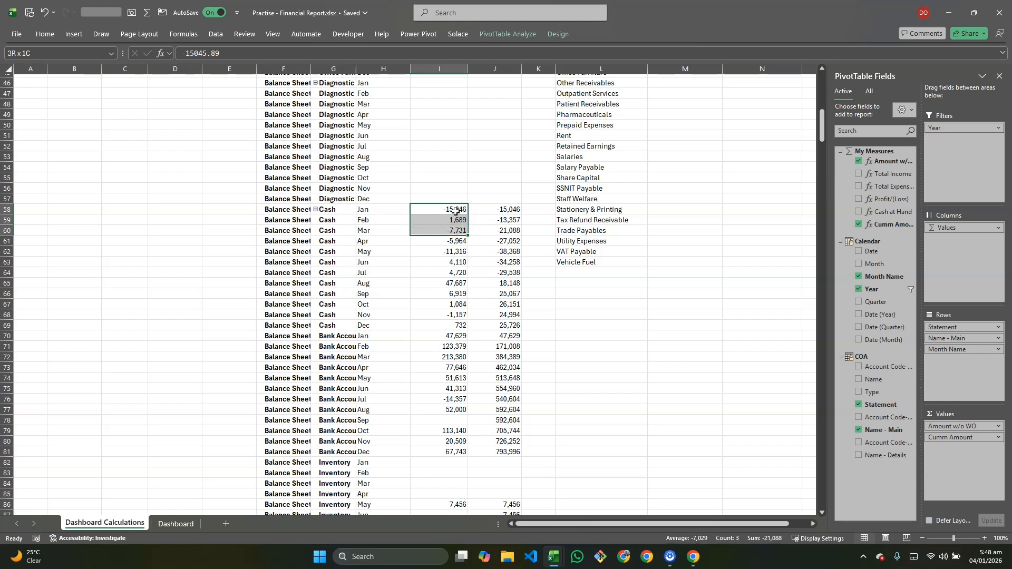
key(shift+Down)
key(shift+Down)
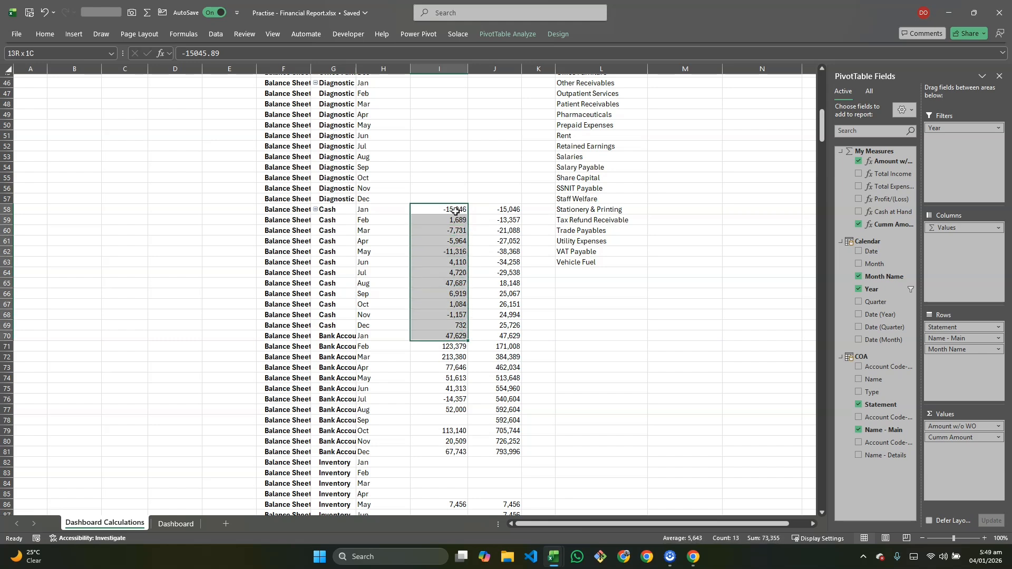
key(shift+Up)
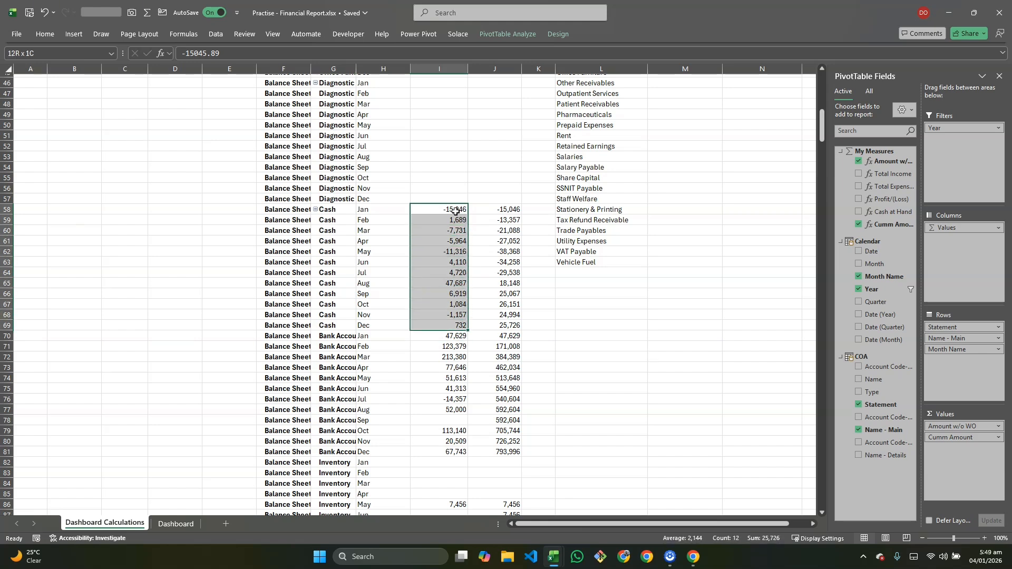
Compare the Amount w/o WO and Cumm Amount columns in the PivotTable with the monthly Selected Account table
scroll(506, 219, up, 14)
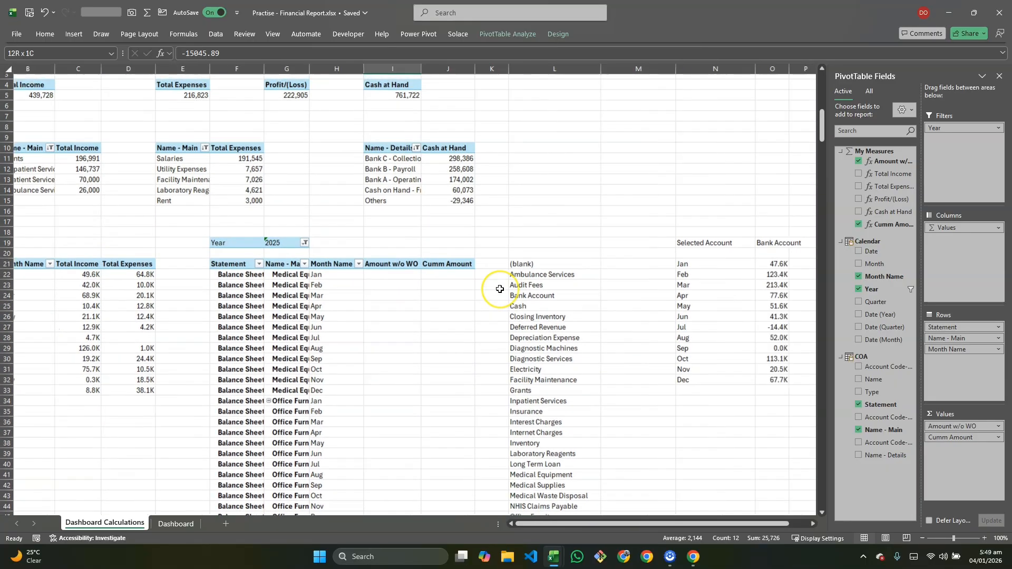
scroll(499, 289, right, 3)
scroll(500, 289, down, 7)
scroll(493, 295, left, 2)
scroll(474, 321, down, 5)
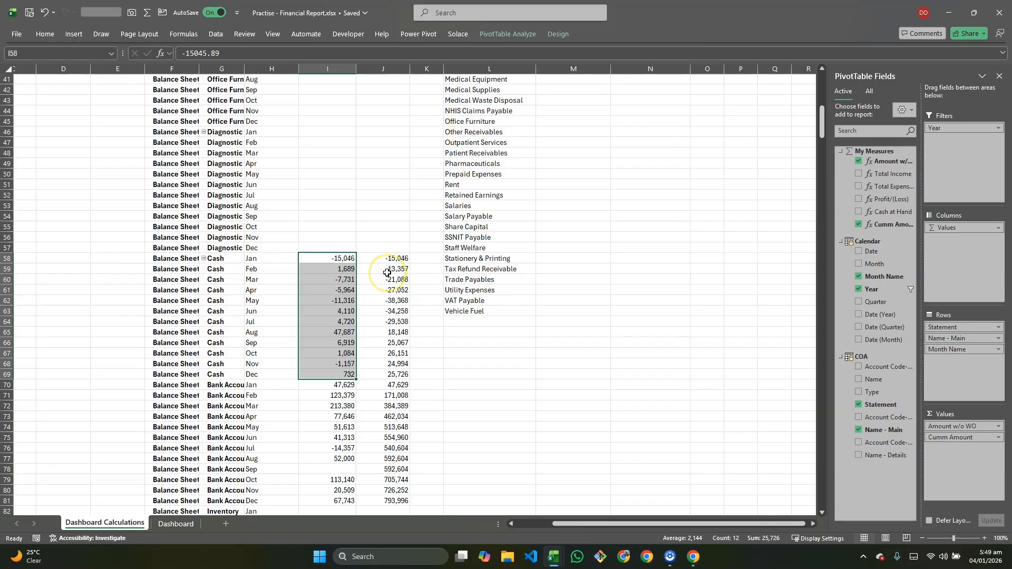
scroll(389, 262, up, 12)
scroll(390, 300, down, 14)
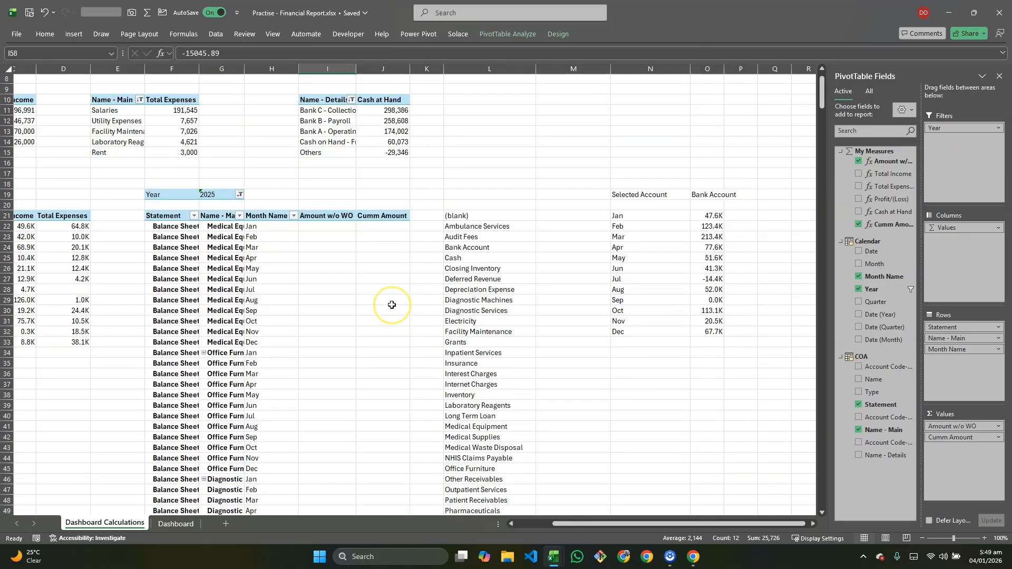
mouse_move(391, 305)
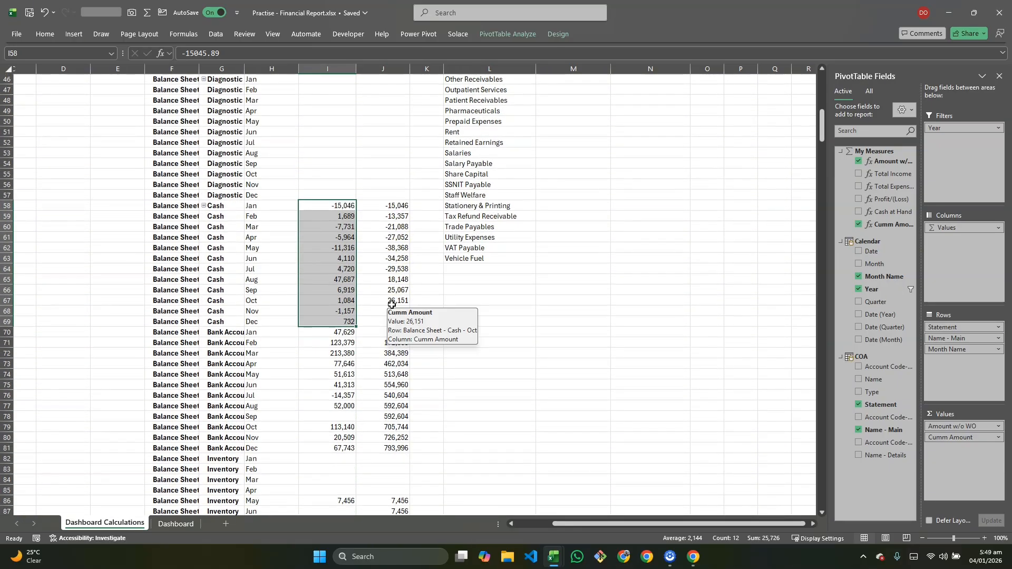
mouse_move(330, 213)
scroll(330, 212, up, 11)
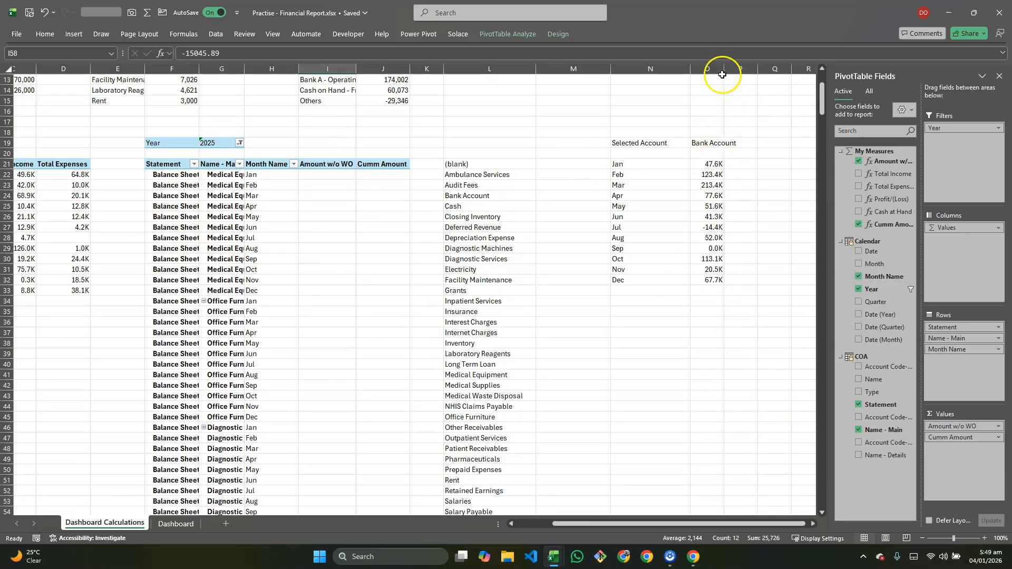
Widen column O and start an XLOOKUP formula in P19 with the selected account in O19 as the lookup value
drag(722, 69, 748, 70)
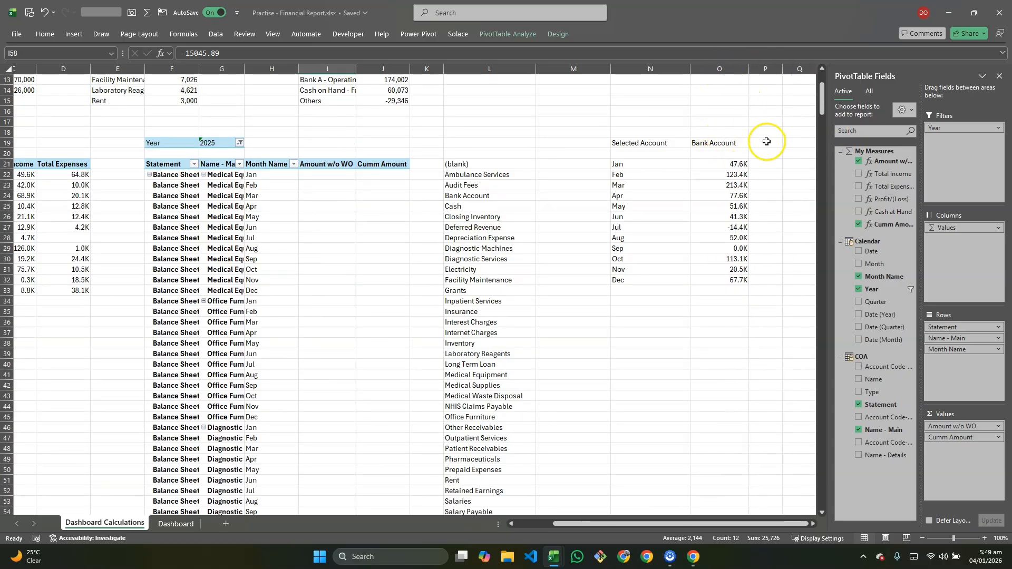
click(767, 141)
text(=)
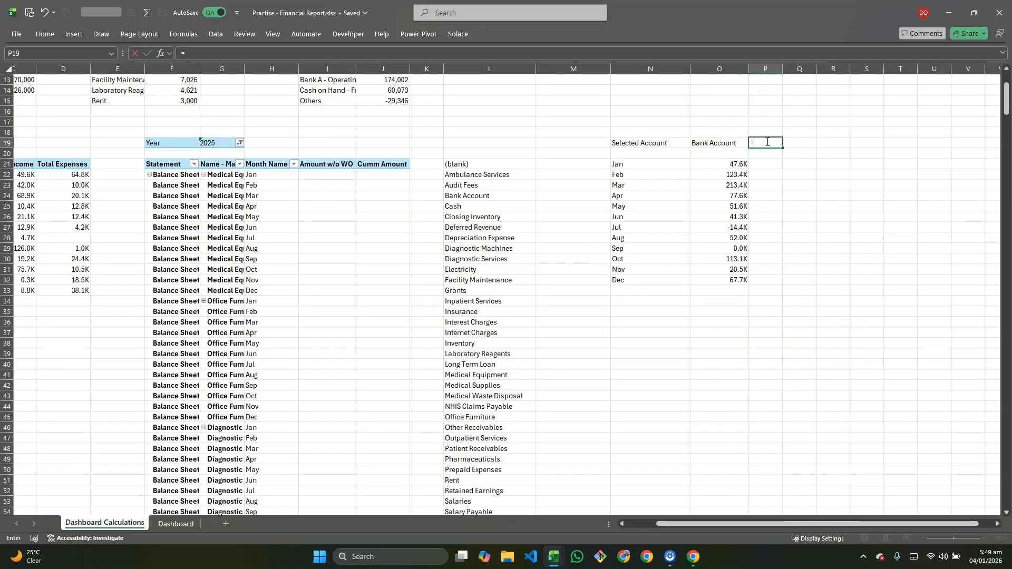
text(XL)
key(Tab)
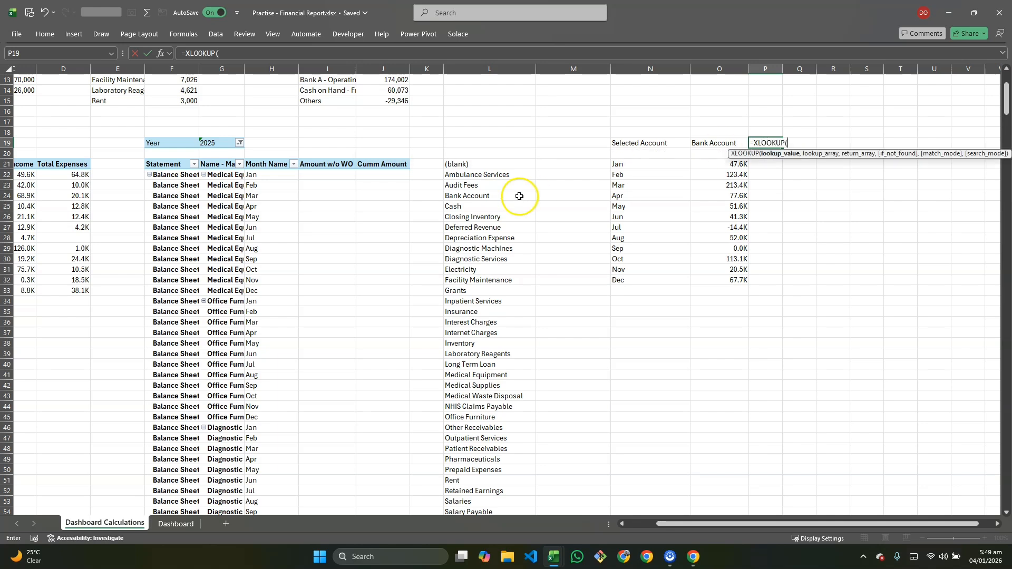
click(714, 144)
text(,)
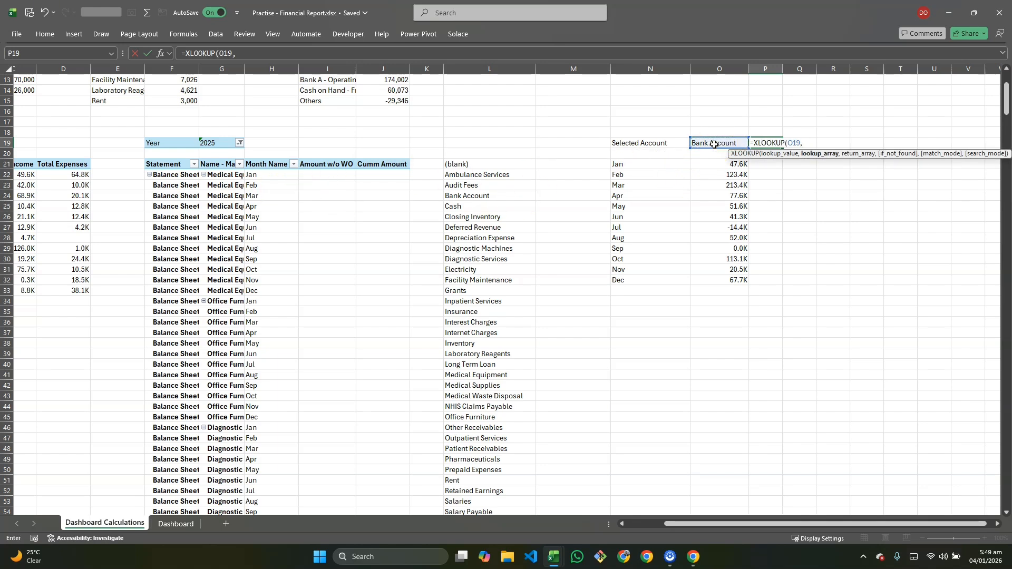
Set the XLOOKUP's lookup array to the account name range $G$22:$G$10000
click(180, 174)
key(shift+Down)
key(shift+Down)
key(shift+Down)
key(shift+Down)
key(shift+Down)
key(shift+Down)
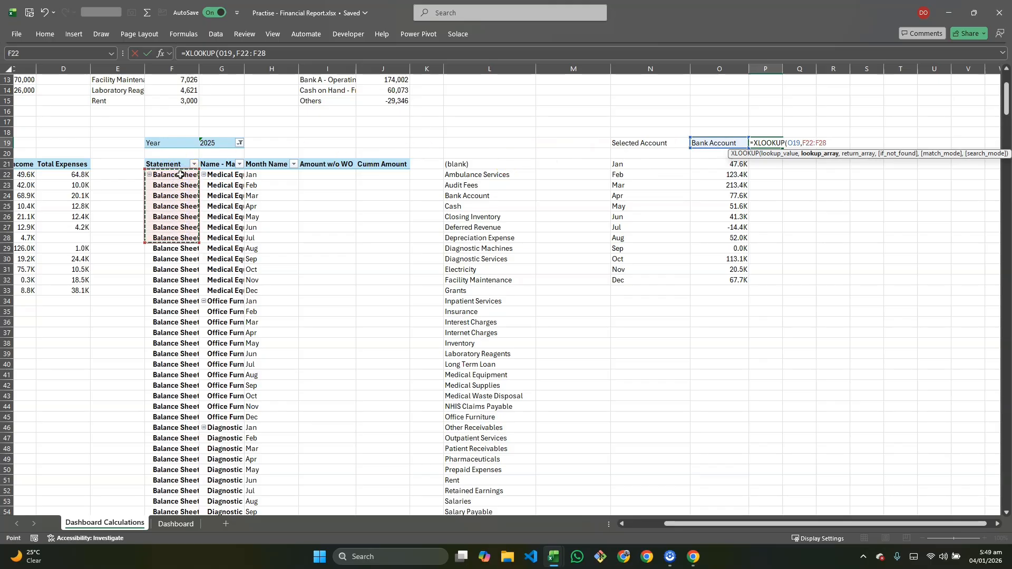
key(F4)
key(BackSpace)
key(BackSpace)
text(10000)
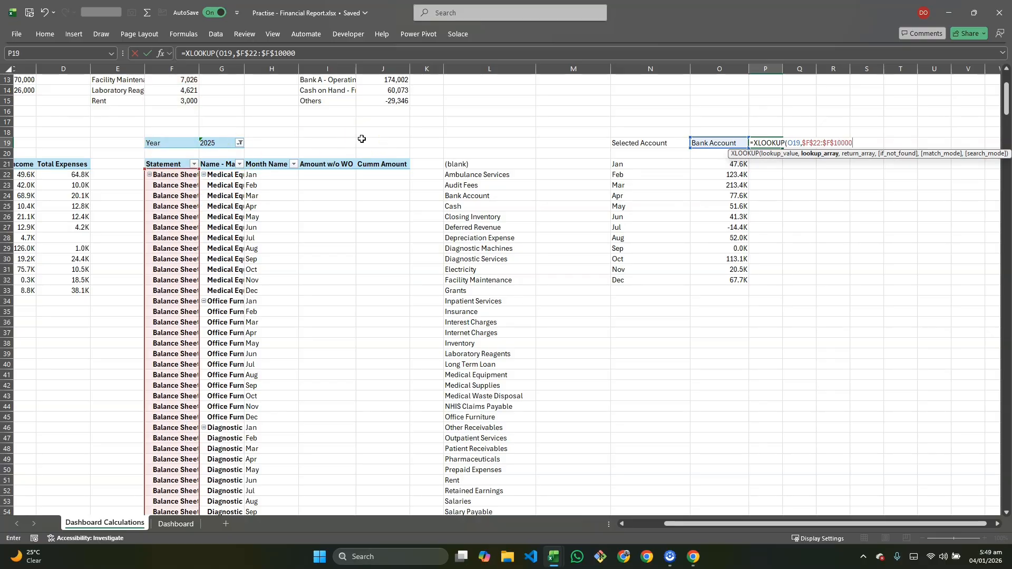
text(,)
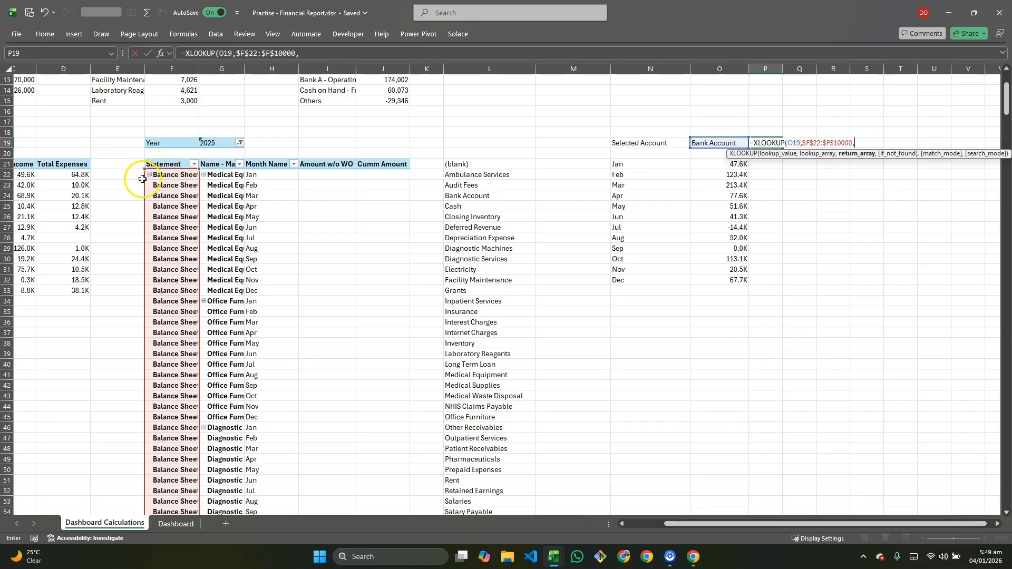
drag(142, 179, 213, 178)
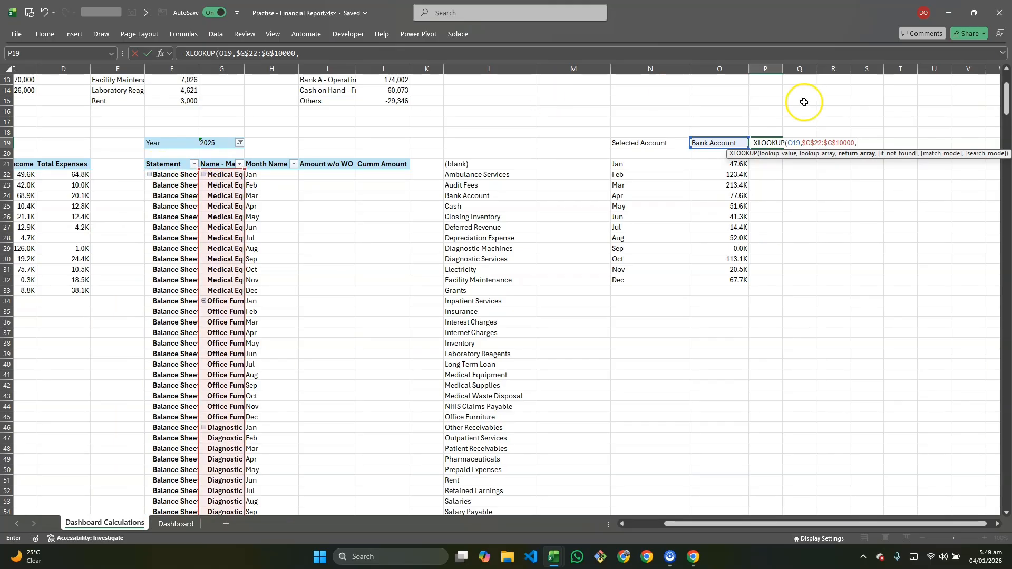
Set the return array to the Statement range $F$22:$F$10000 and complete the XLOOKUP formula in P19
click(165, 175)
key(shift+Down)
key(shift+Down)
key(shift+Down)
key(shift+Down)
key(shift+Down)
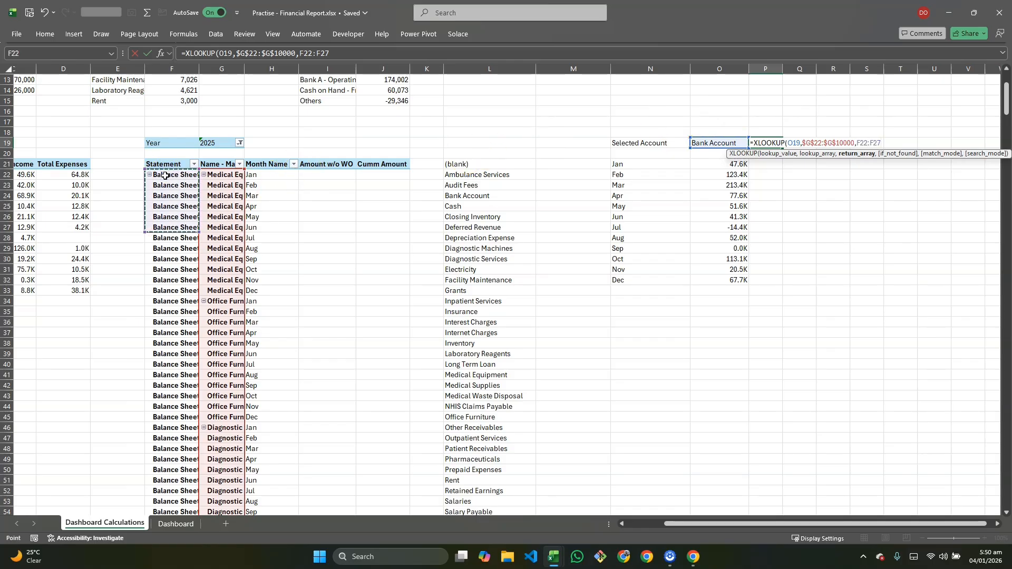
key(F4)
key(BackSpace)
key(BackSpace)
text(10000)
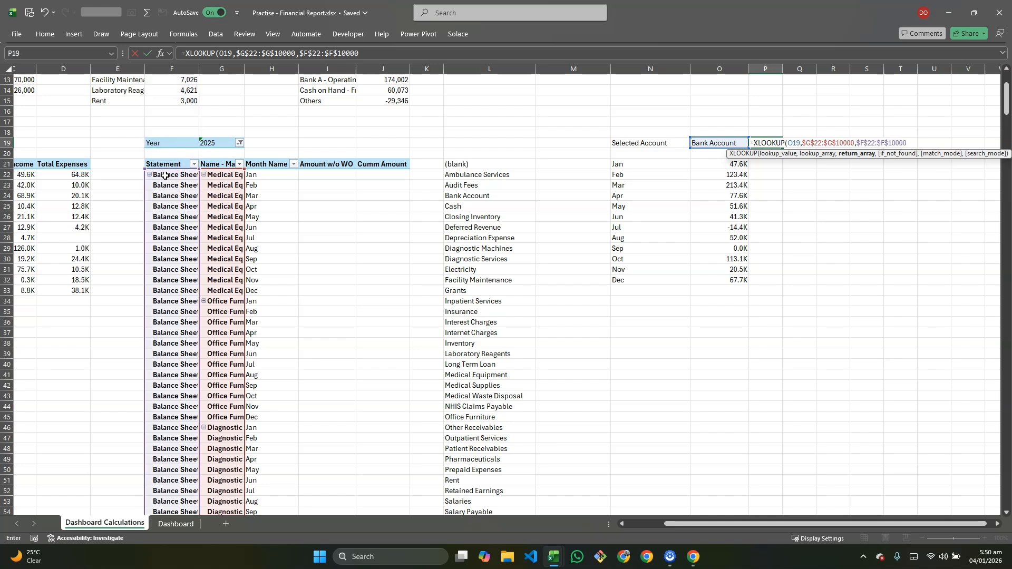
text())
key(Return)
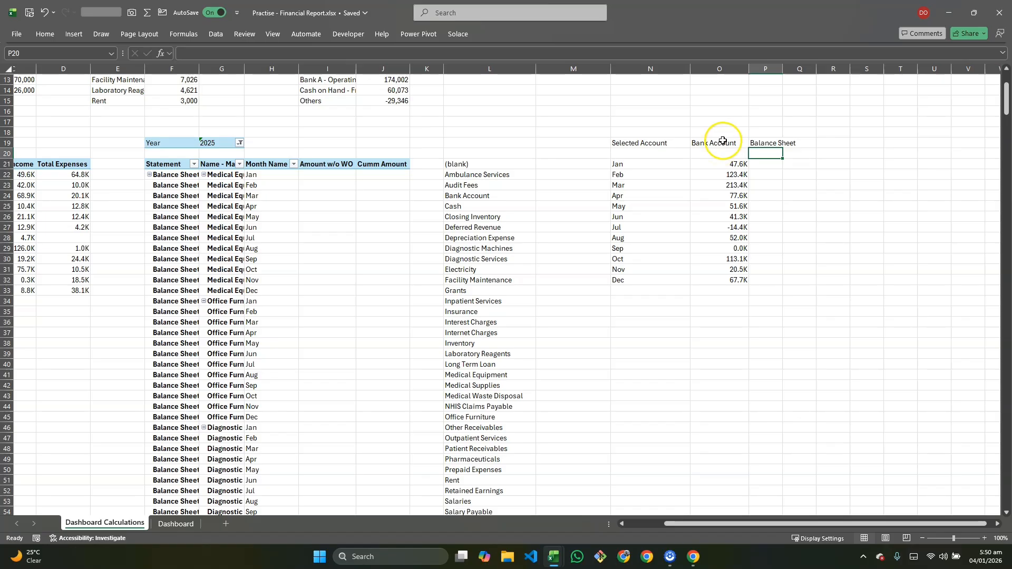
Edit O21's XLOOKUP formula to start an IF function before its return array, referencing P$19 in the logical test
click(712, 162)
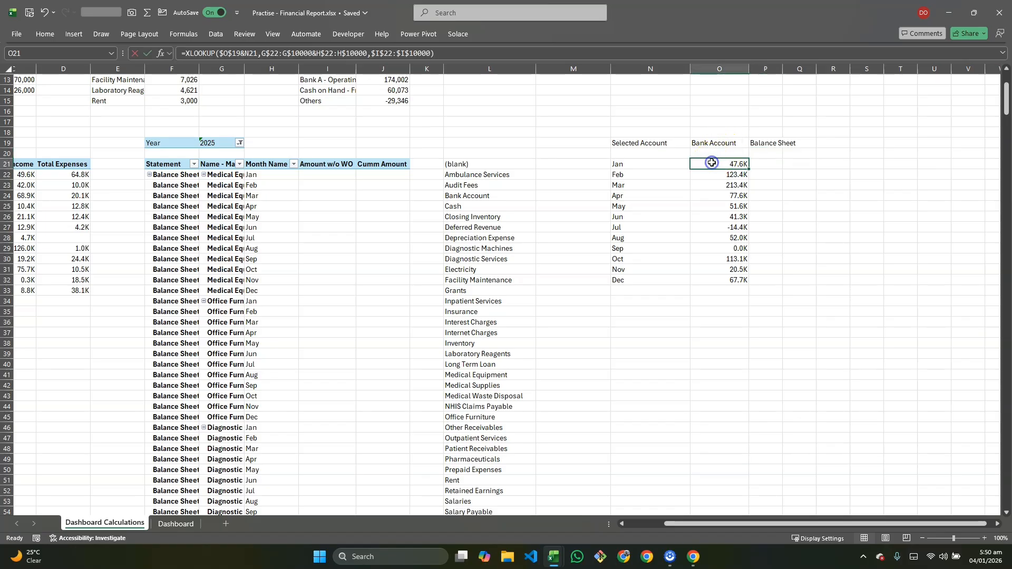
double_click(712, 162)
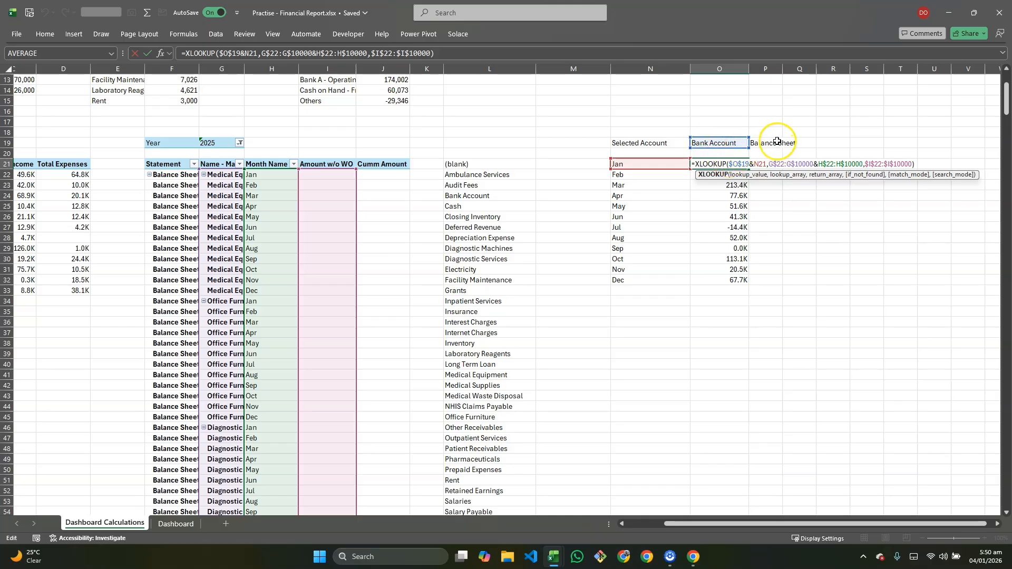
click(864, 163)
click(865, 164)
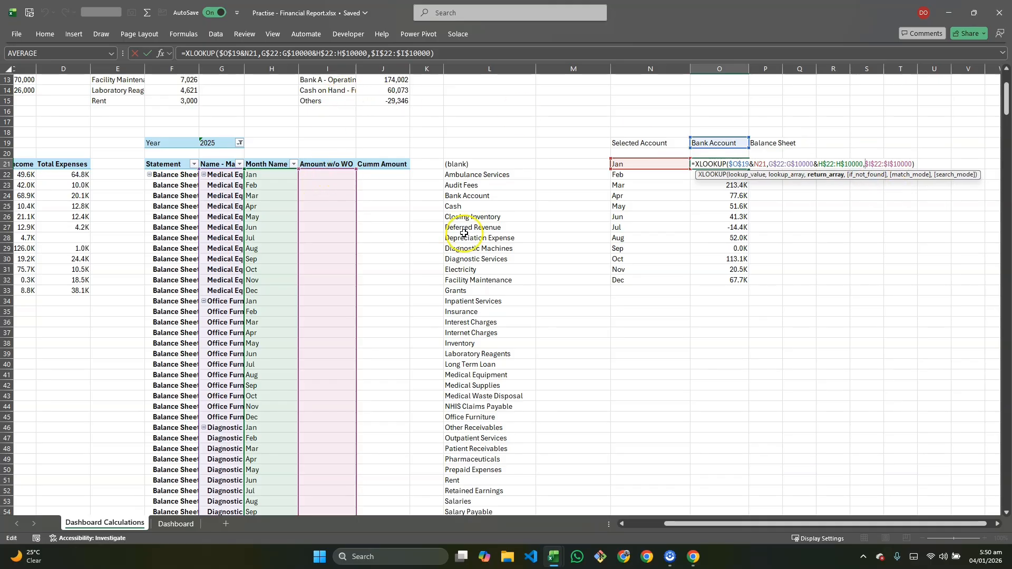
text(IF)
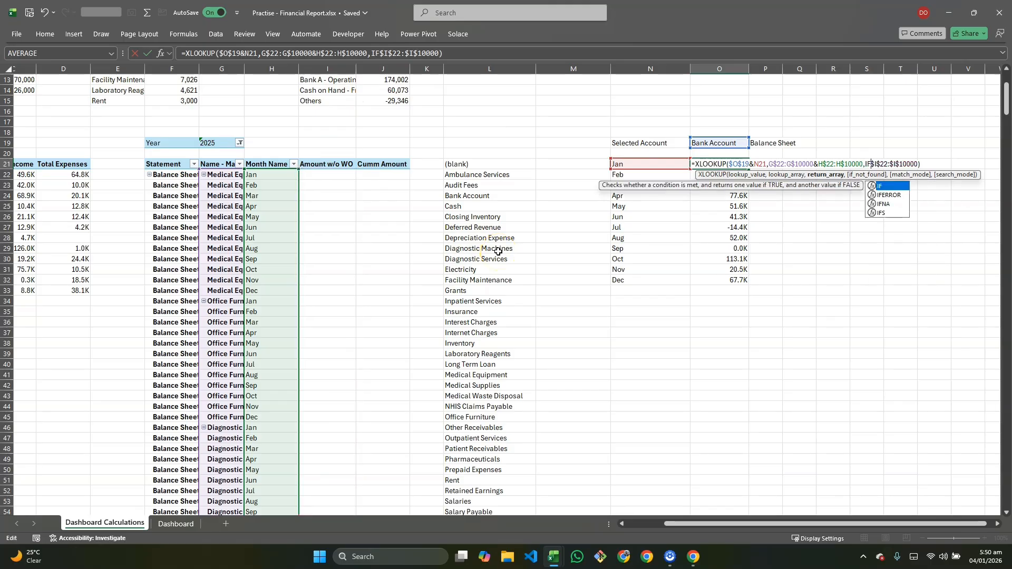
text(()
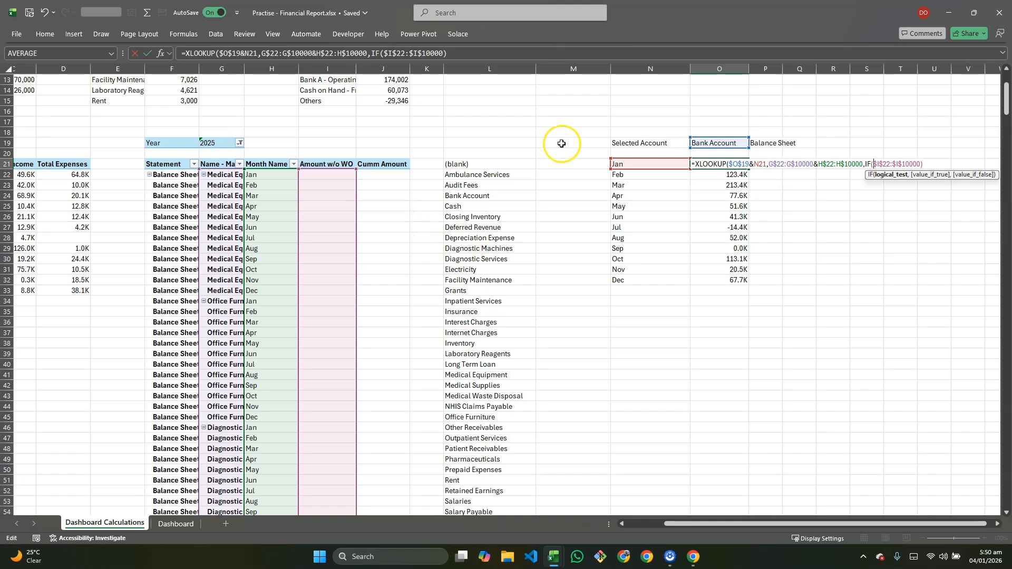
click(766, 142)
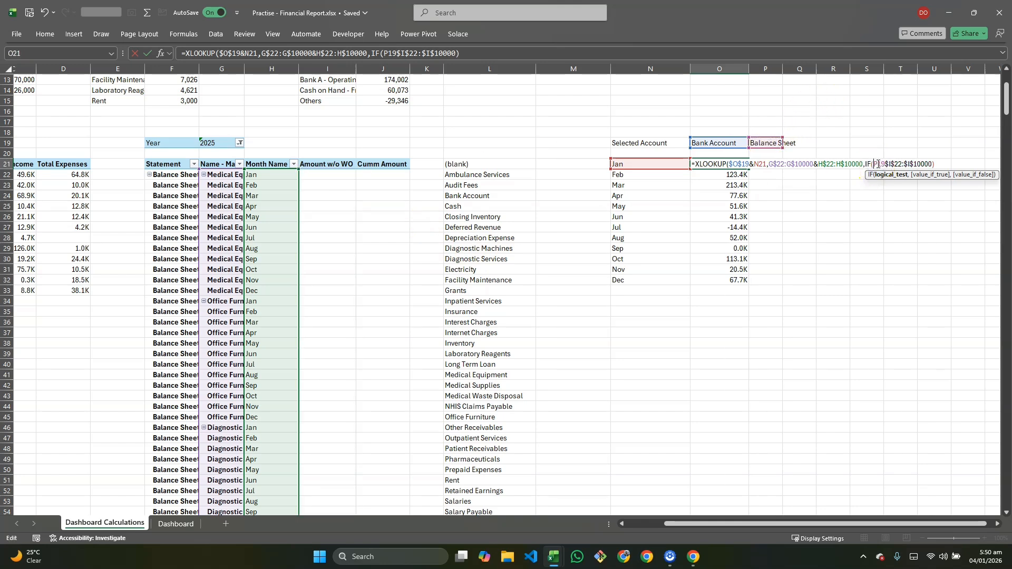
click(878, 164)
text($19)
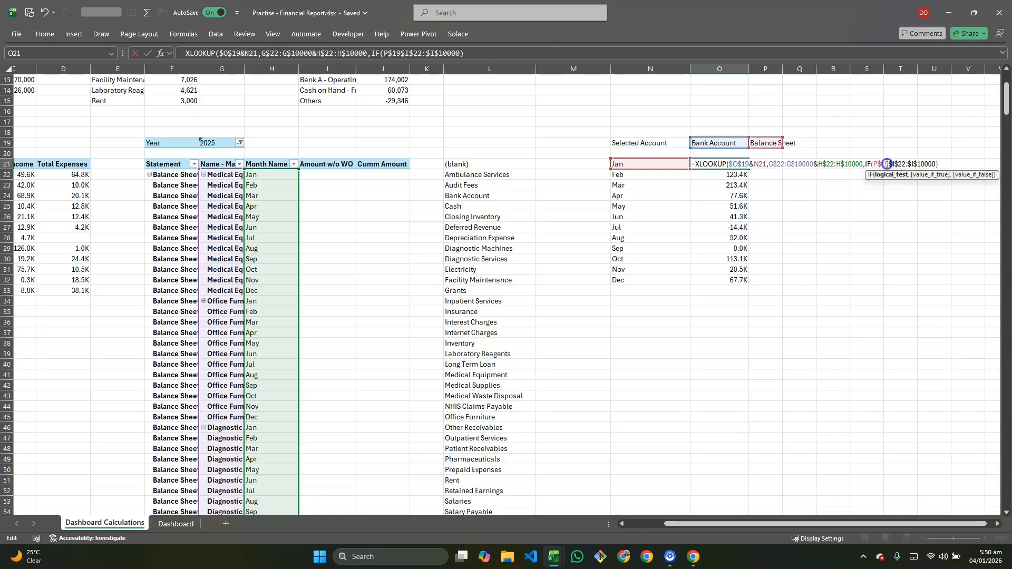
Complete the IF's logical test in O21 as P$19="balance sheet" and move on to its value-if-true argument
text(=)
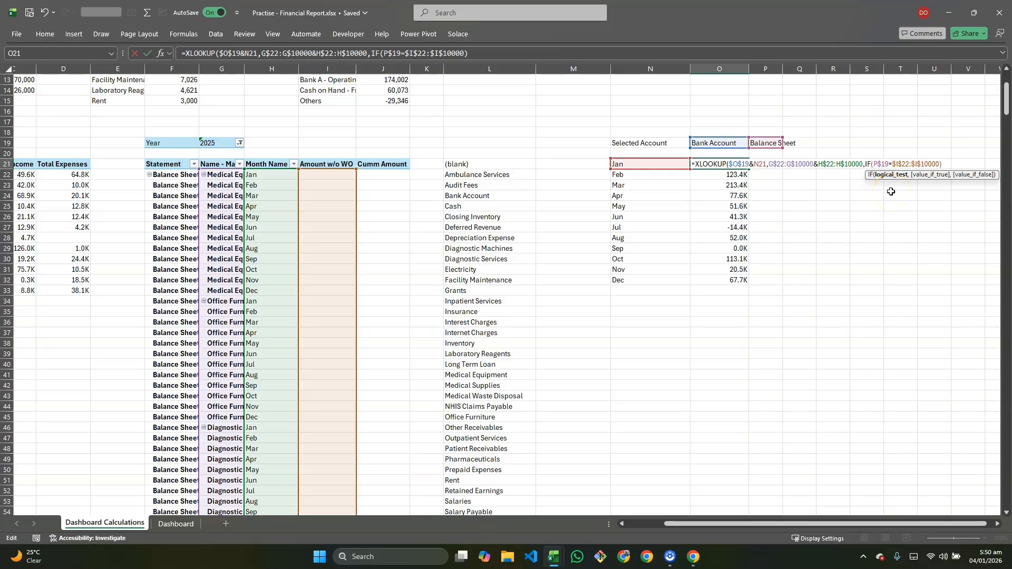
text("bA)
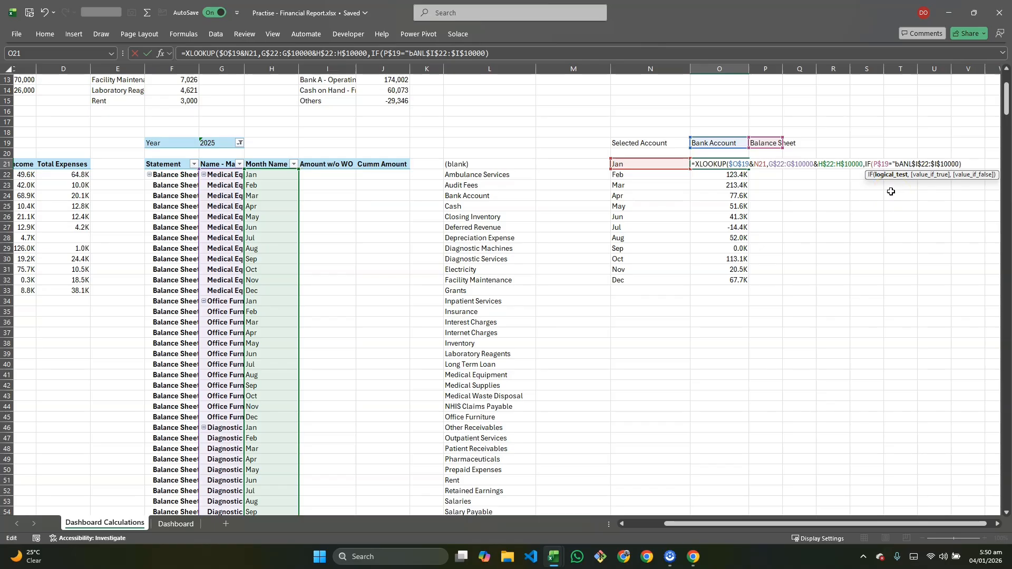
key(BackSpace)
key(Caps_Lock)
text(alanc)
text(e sheet)
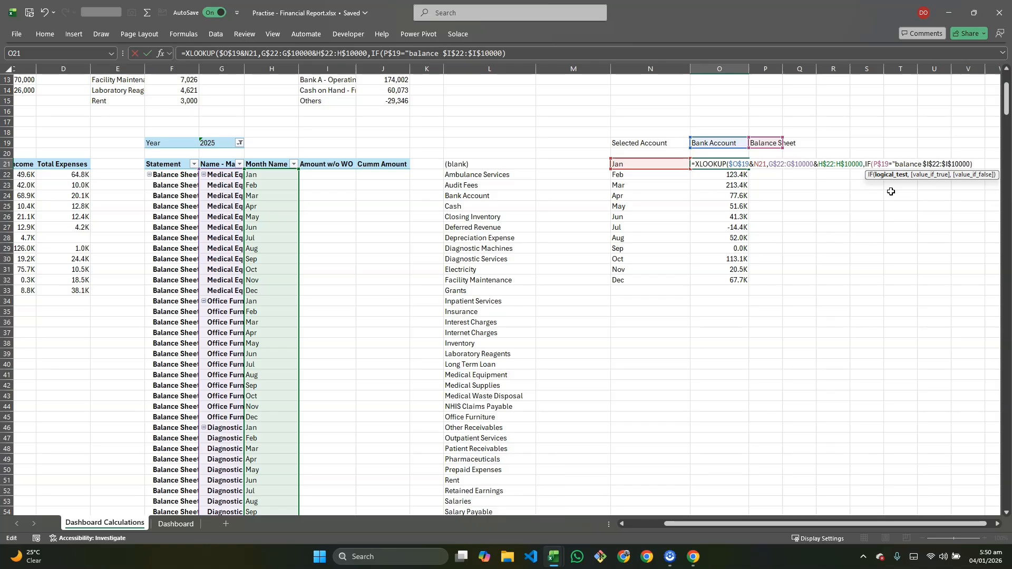
text(",)
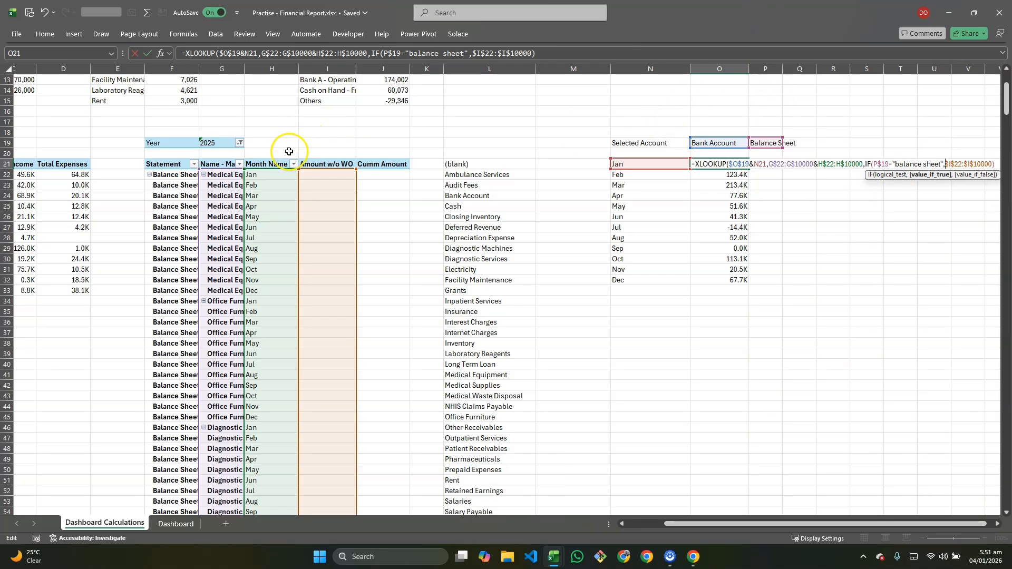
Enter I22:I1000 as the value-if-true range of the IF in O21 and separate it from the existing $I$22:$I$10000 range
click(338, 169)
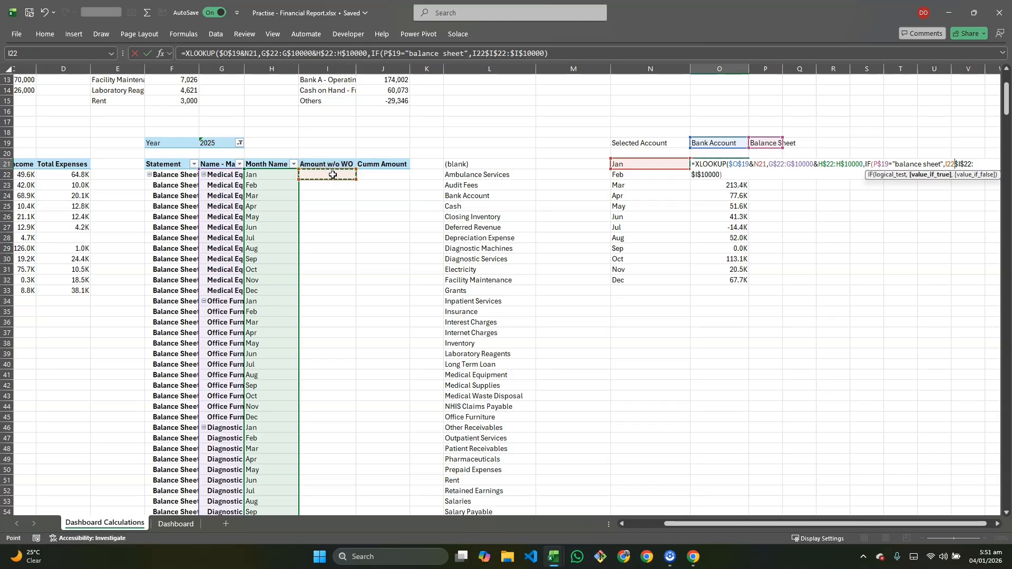
key(shift+Down)
key(shift+Down)
key(shift+Down)
key(shift+Down)
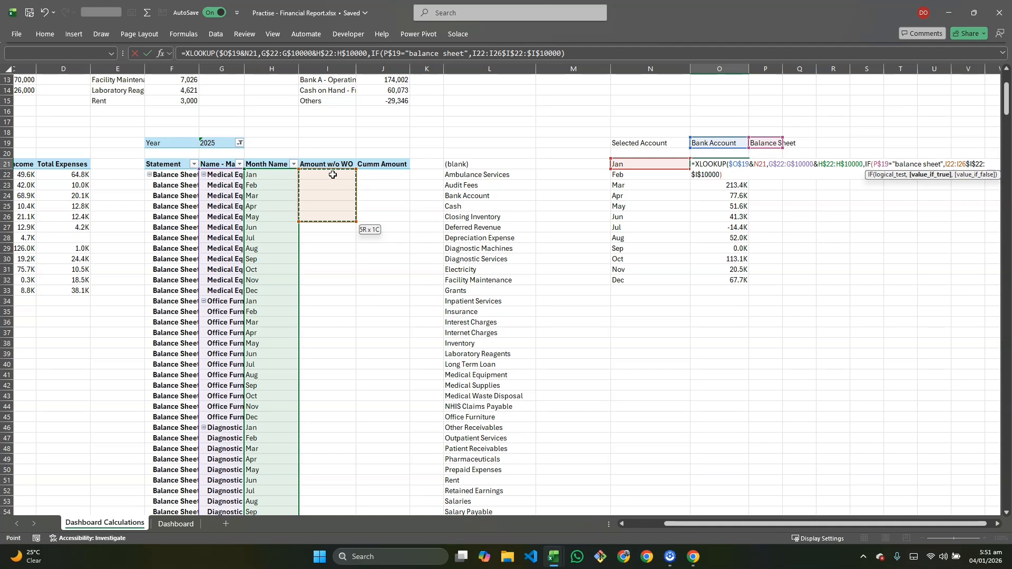
key(shift+Up)
key(shift+Up)
key(shift+Up)
key(shift+Up)
key(shift+Up)
key(shift+Up)
key(shift+Up)
key(shift+Up)
key(shift+Up)
key(shift+Up)
key(shift+Up)
key(shift+Up)
key(shift+Up)
key(BackSpace)
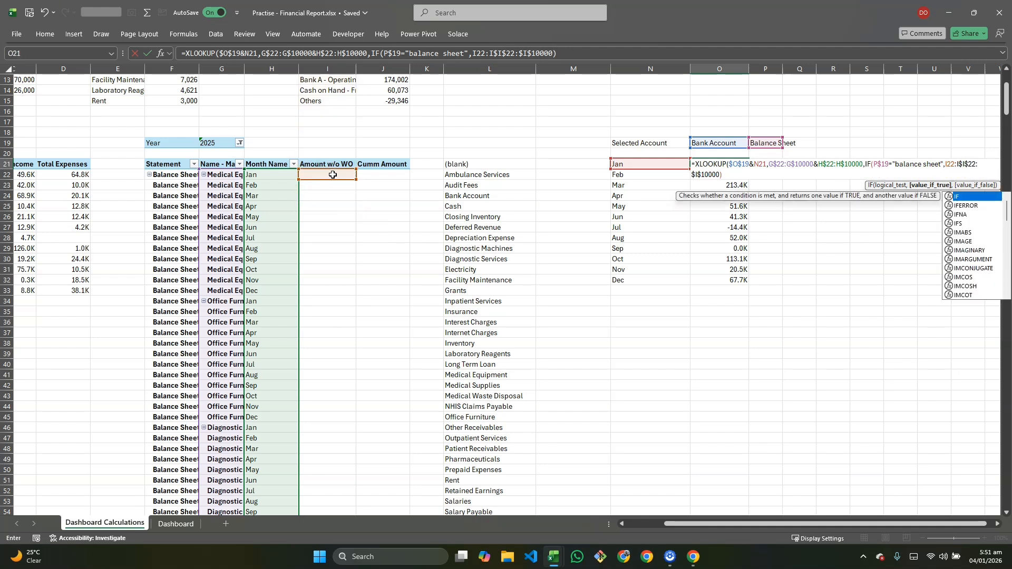
text(1000)
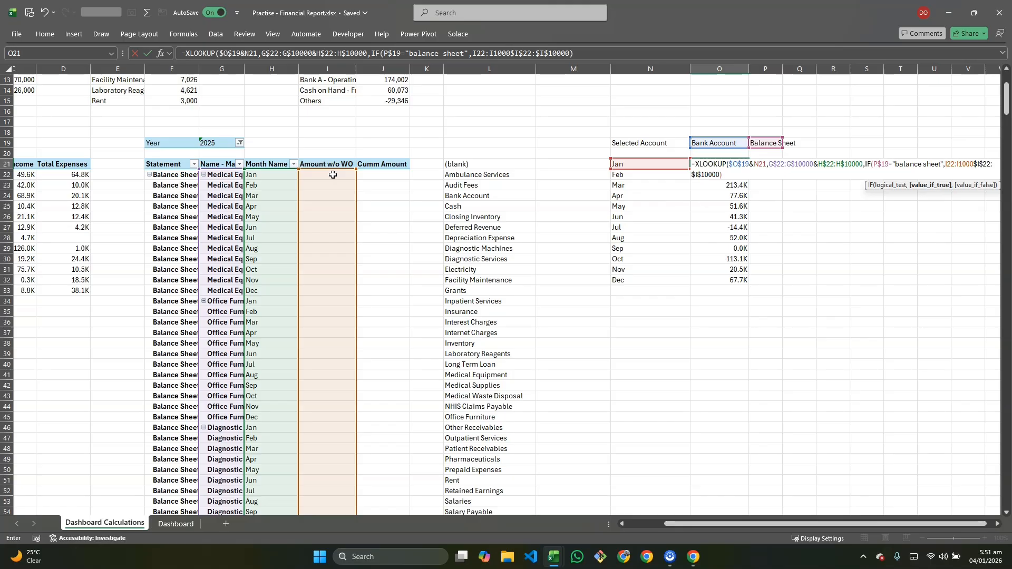
text(,)
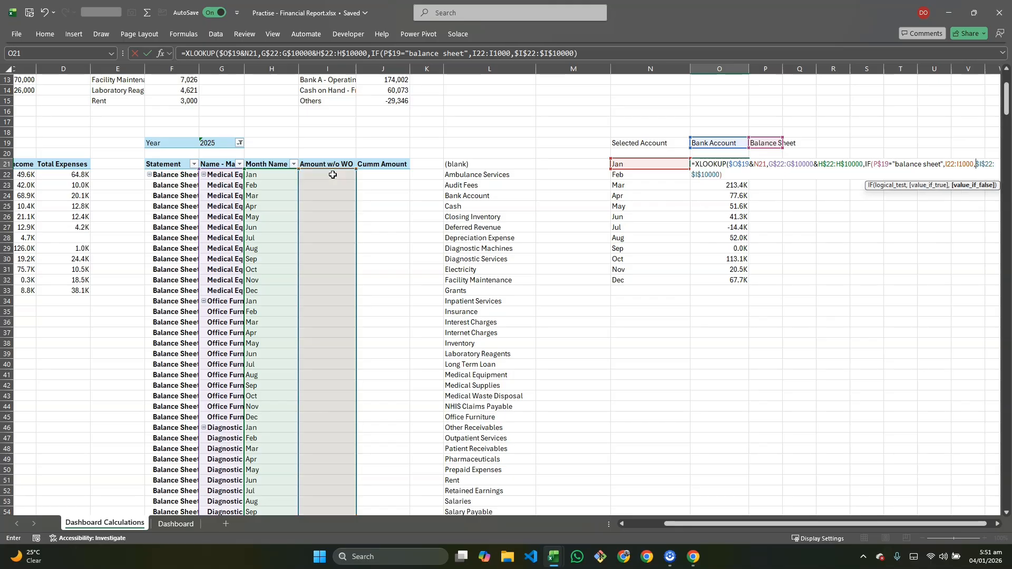
Change the IF's value-if-true range in O21 to the Cumm Amount range J$22:J$1000 with its rows locked
click(946, 164)
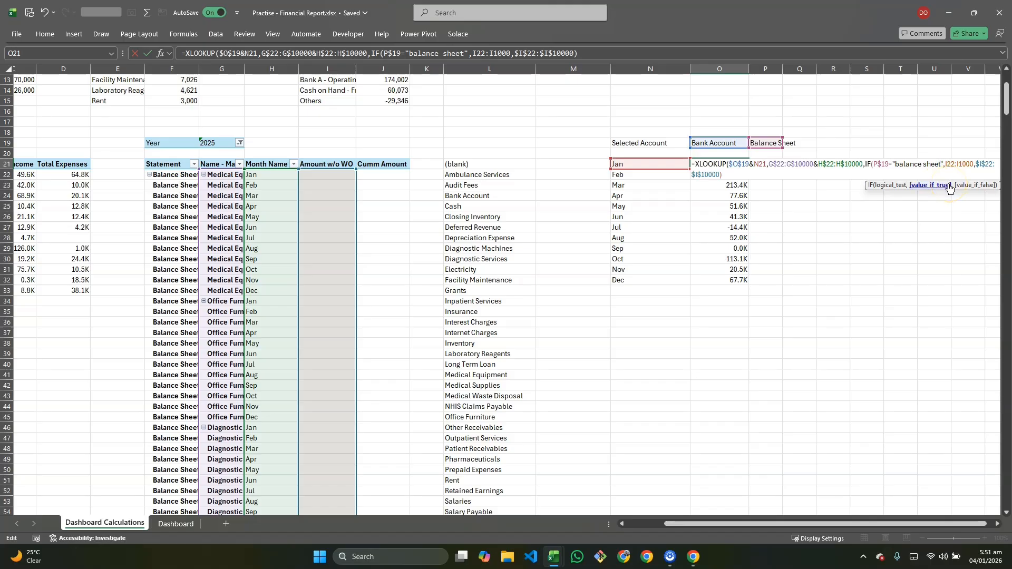
key(Delete)
text(J)
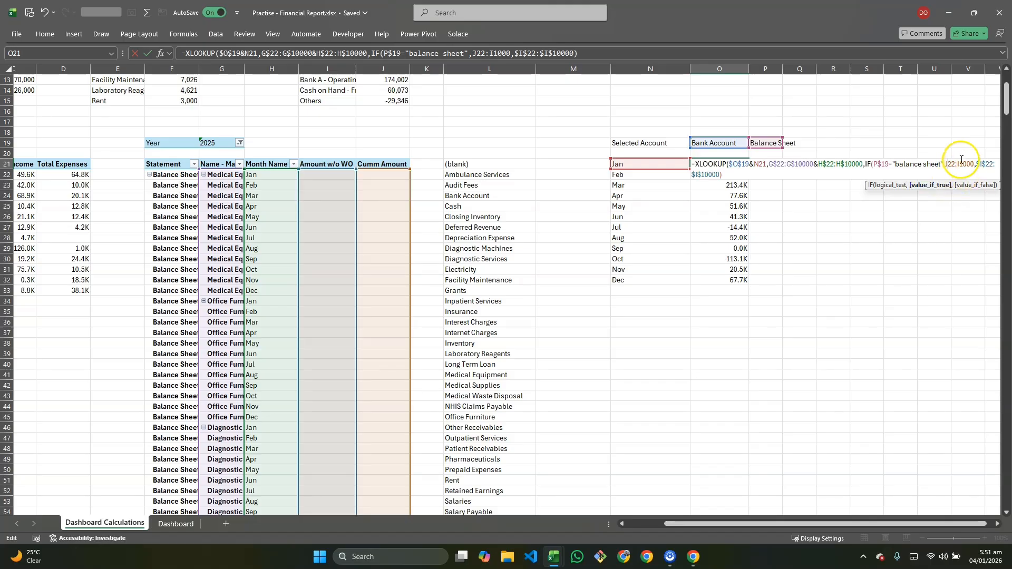
key(Delete)
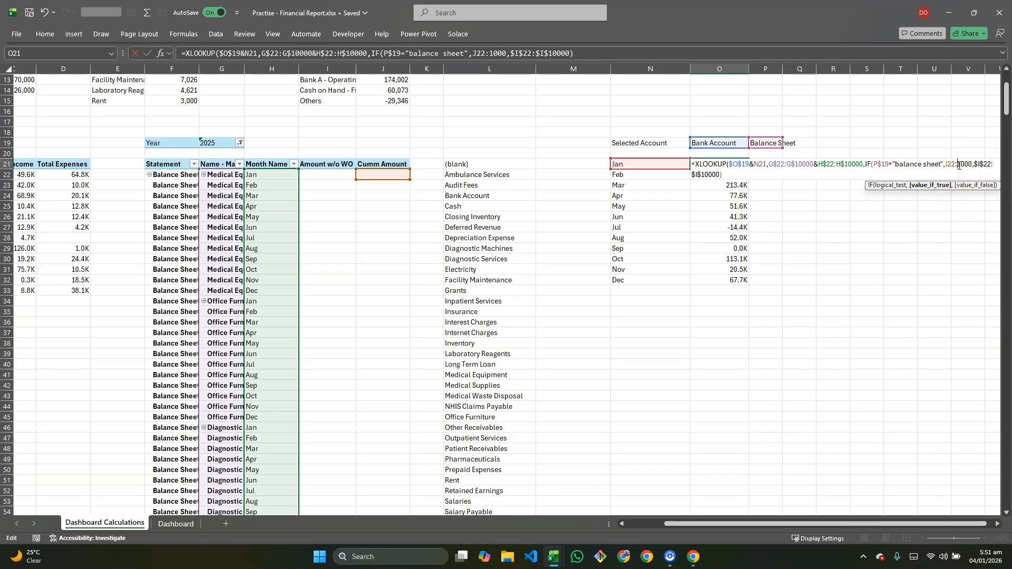
text(J)
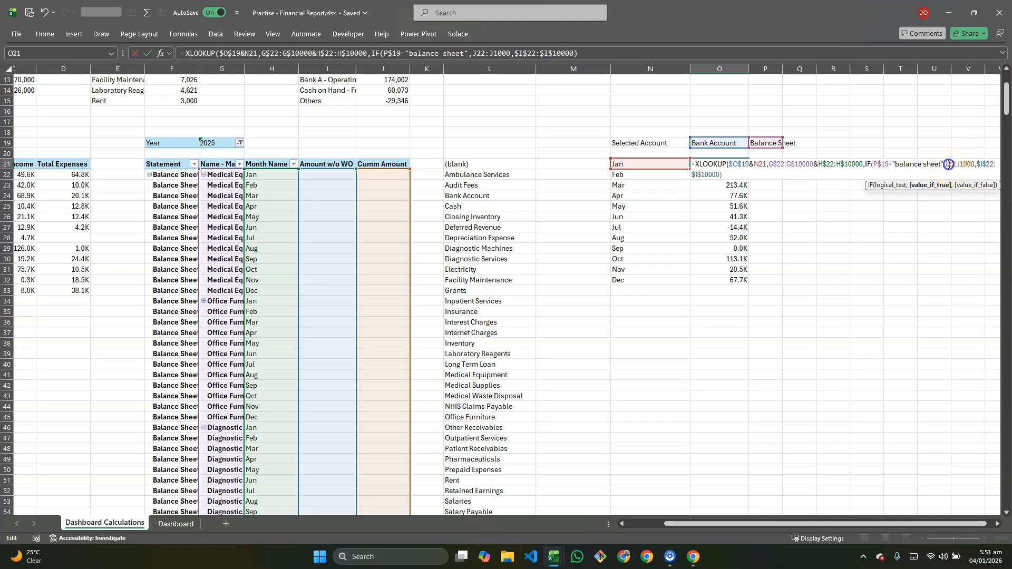
text($)
click(964, 159)
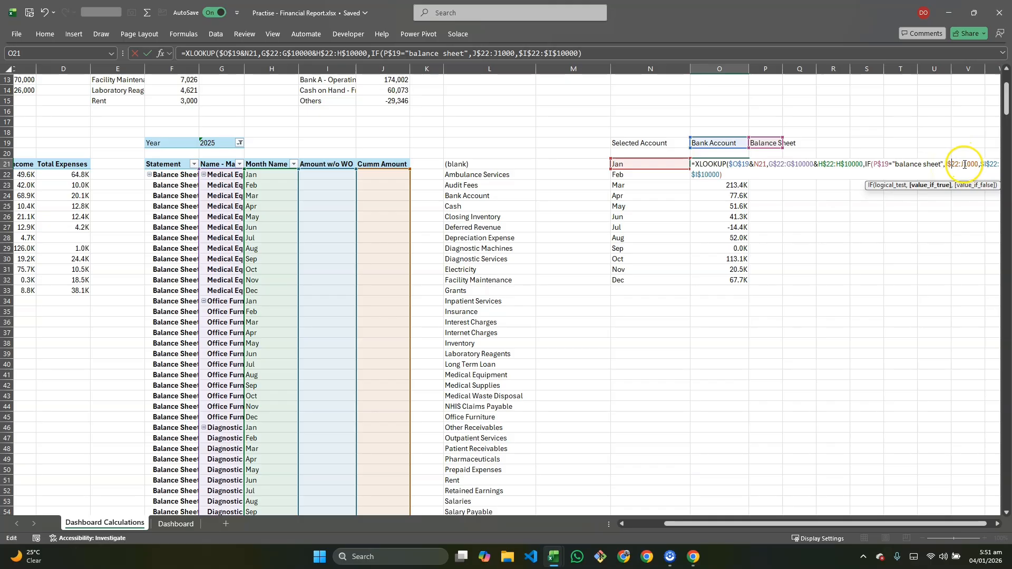
text($)
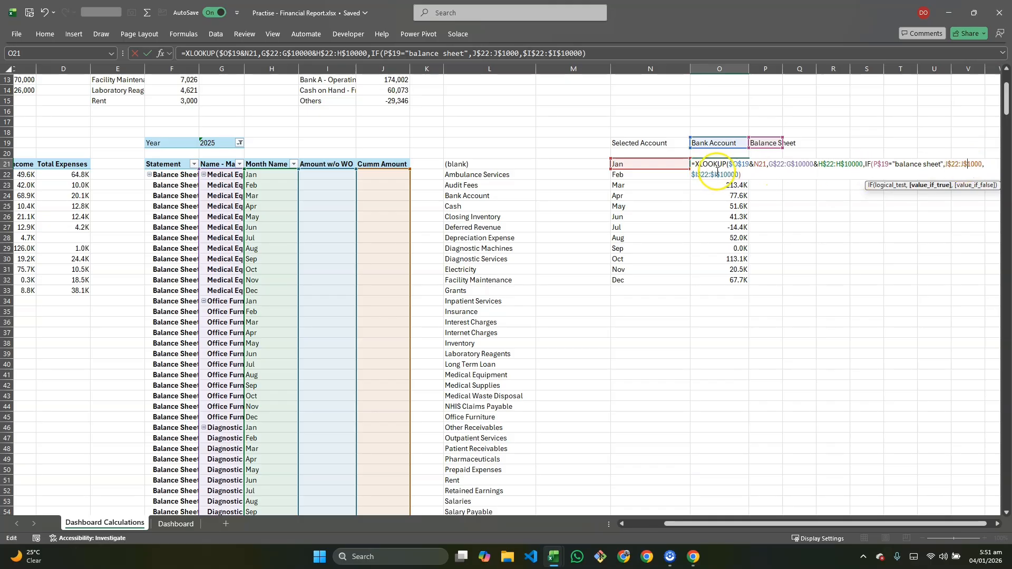
Close the IF within the XLOOKUP, keeping $I$22:$I$10000 as its value-if-false range, and commit the formula in O21
click(743, 176)
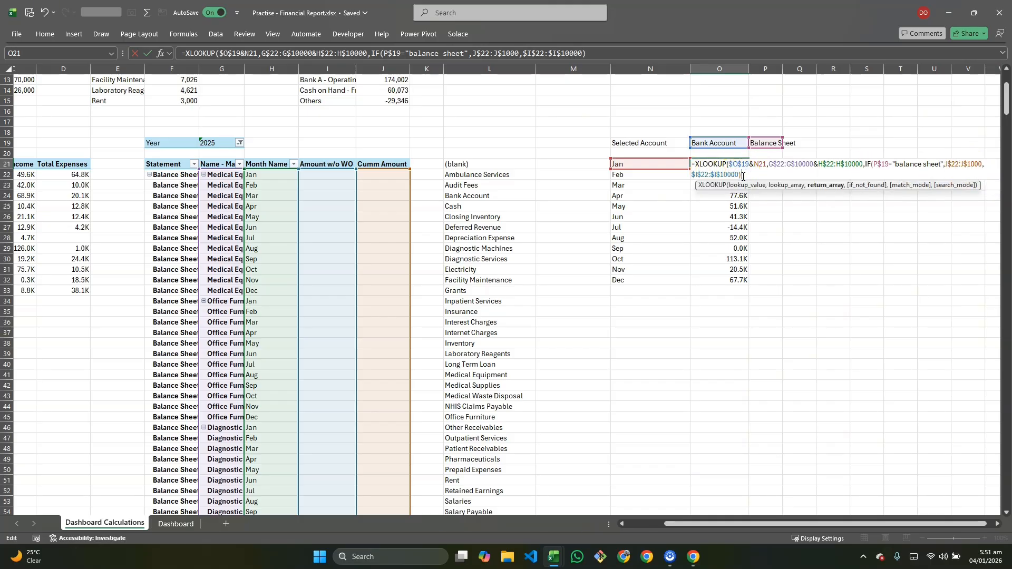
text())
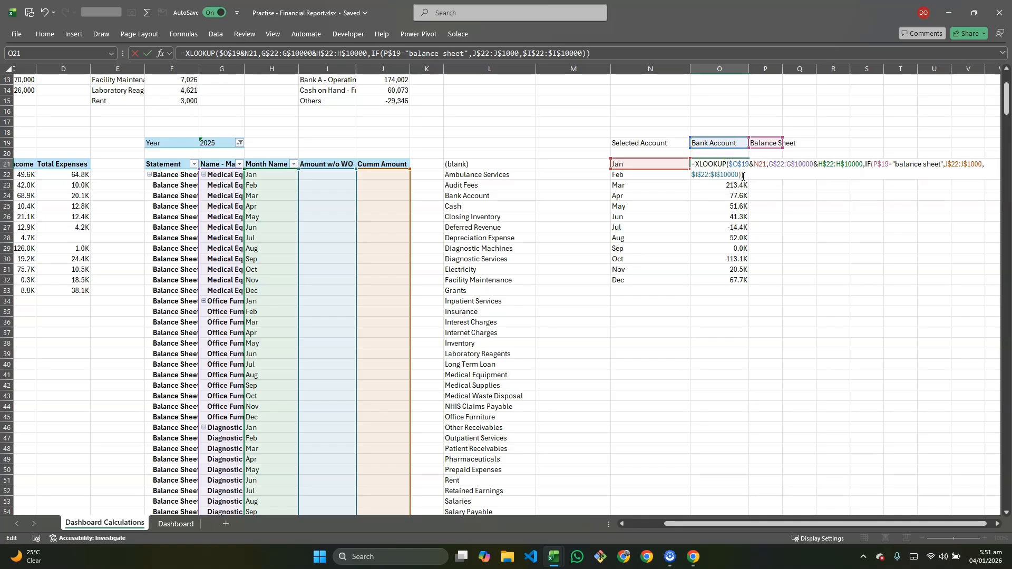
key(ctrl+Return)
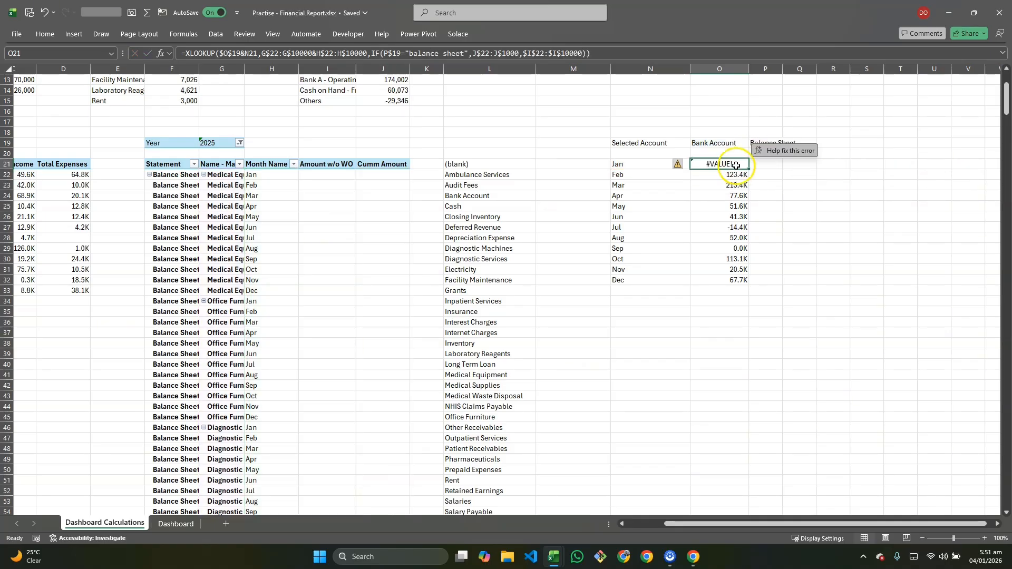
Extend the IF's value-if-true range in O21 to J$22:J$10000 and fill the formula down through December in O32
double_click(731, 165)
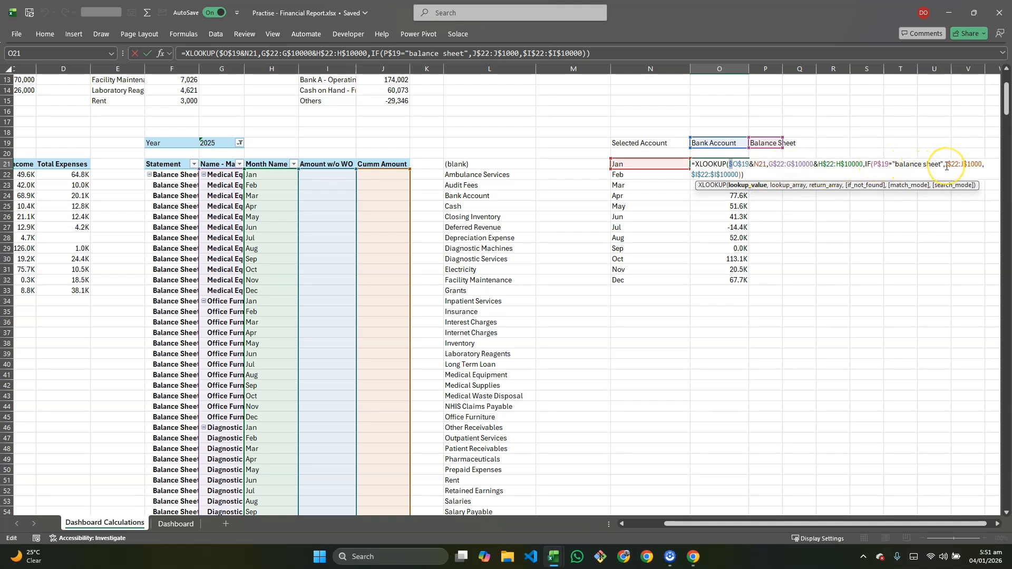
click(982, 163)
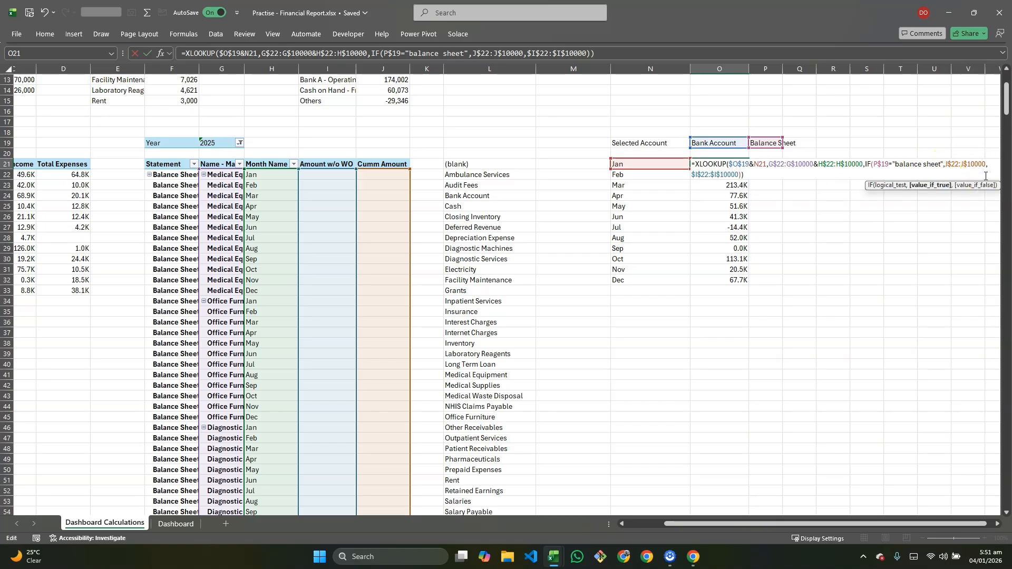
click(756, 175)
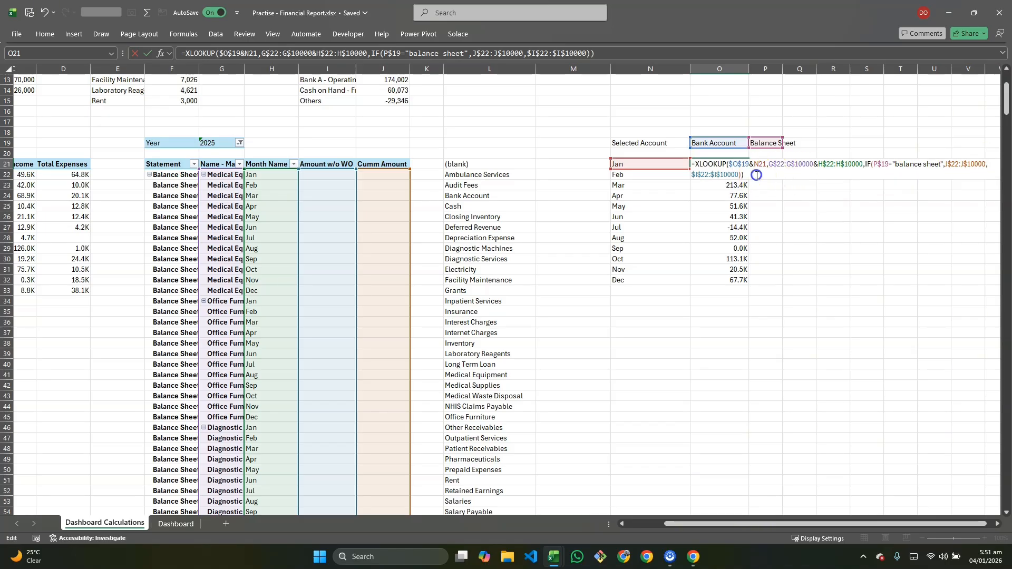
key(ctrl+Return)
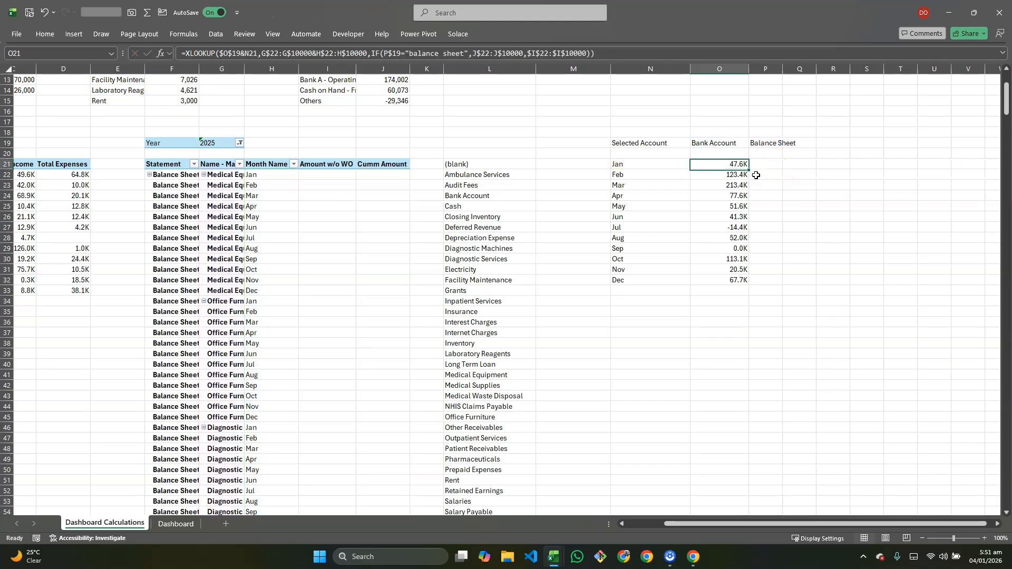
key(ctrl+shift+Down)
key(ctrl+d)
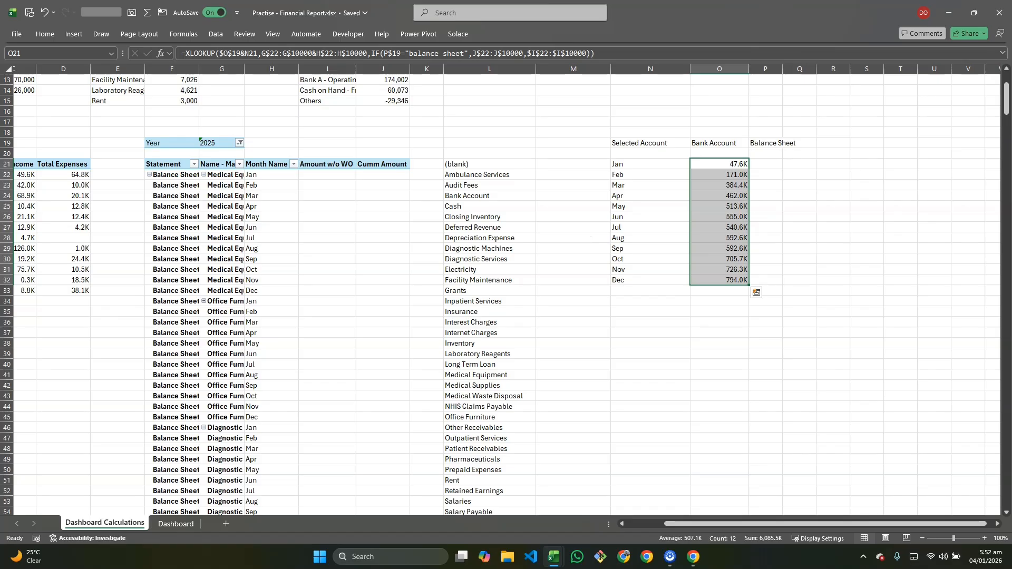
On the Dashboard sheet, choose Outpatient Services as the account for the trend chart
click(182, 524)
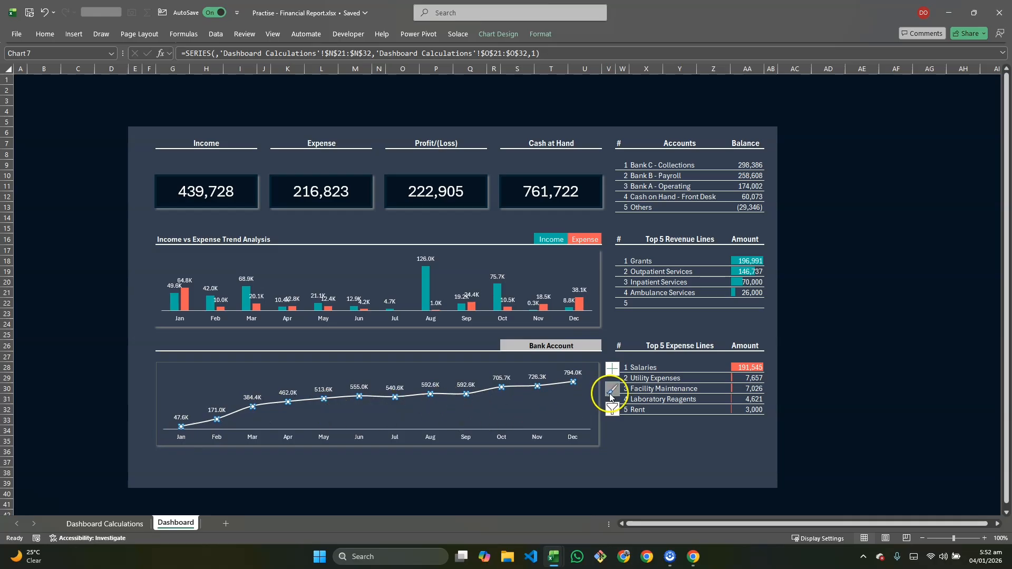
click(583, 345)
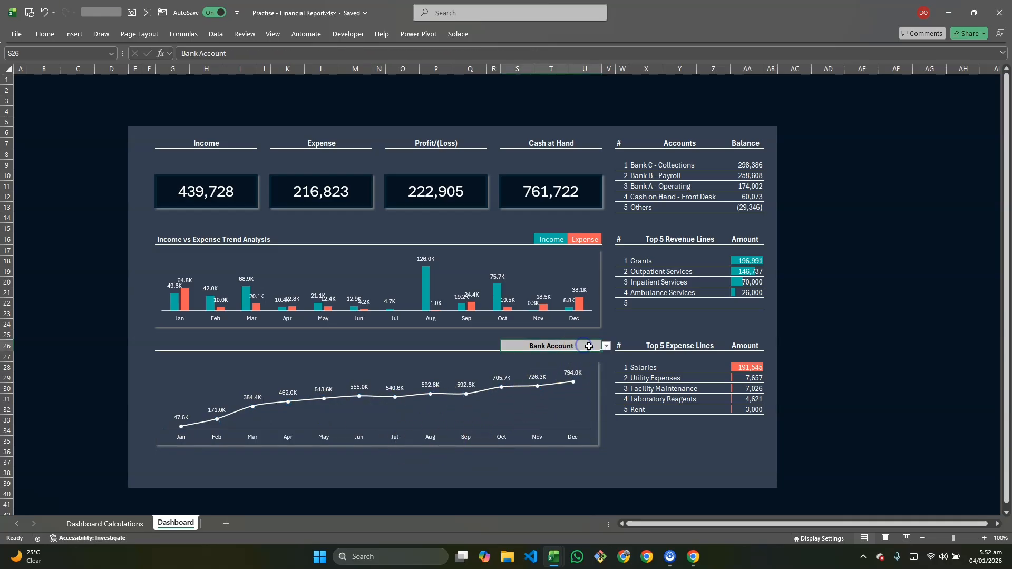
click(607, 346)
scroll(555, 414, down, 5)
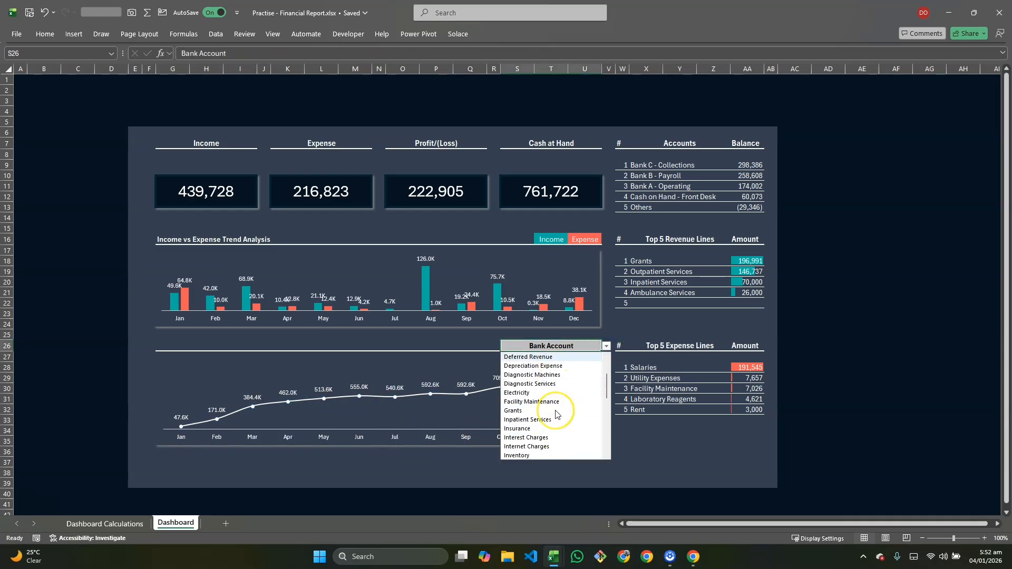
scroll(555, 414, down, 4)
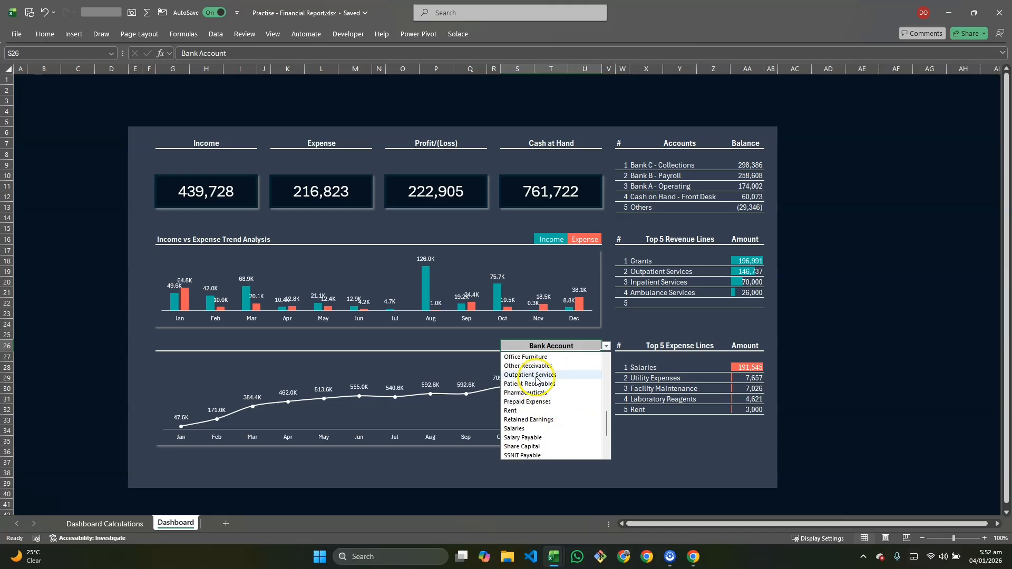
click(552, 376)
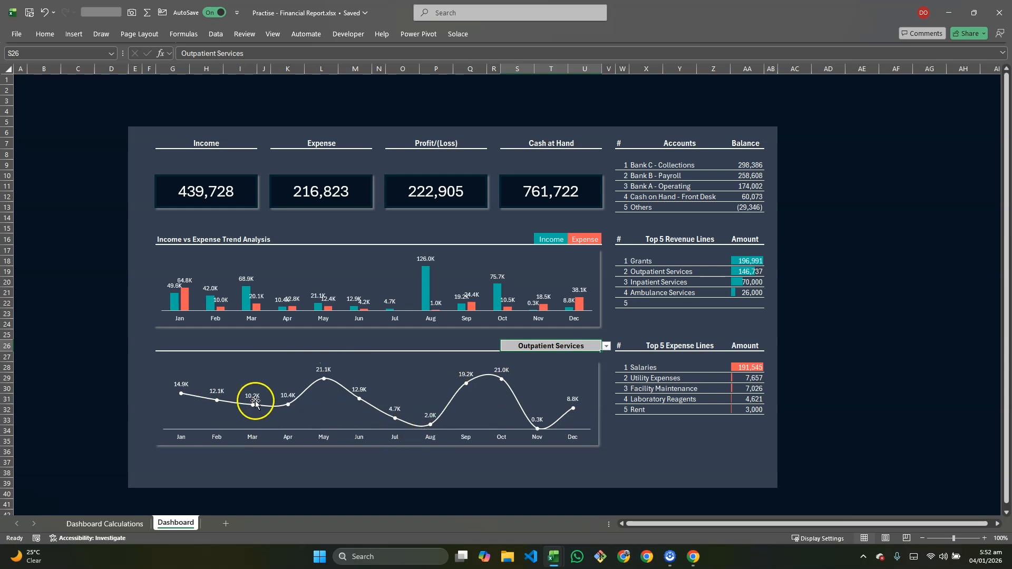
Choose Cash as the selected account for the Dashboard's trend chart
click(606, 346)
scroll(575, 394, up, 6)
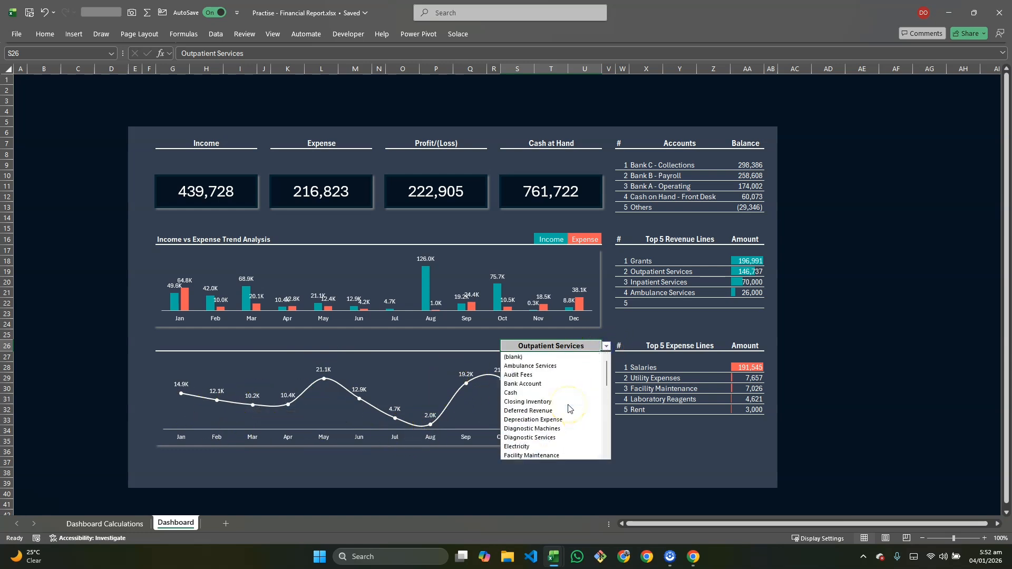
click(532, 394)
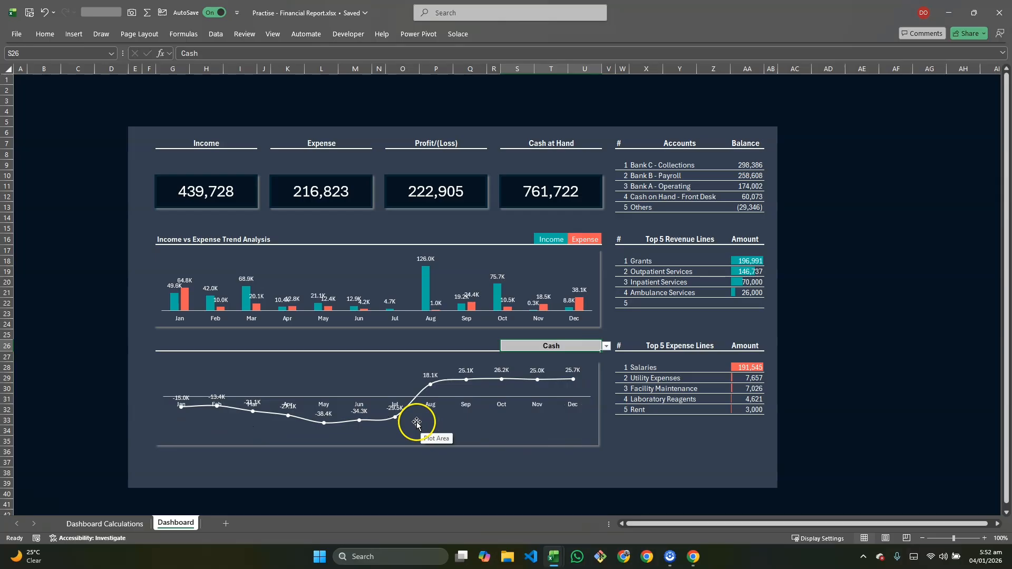
Check the Cash account's monthly values on the Dashboard Calculations sheet and the Controls area in the Financial report dashbaord.xlsx workbook
click(127, 525)
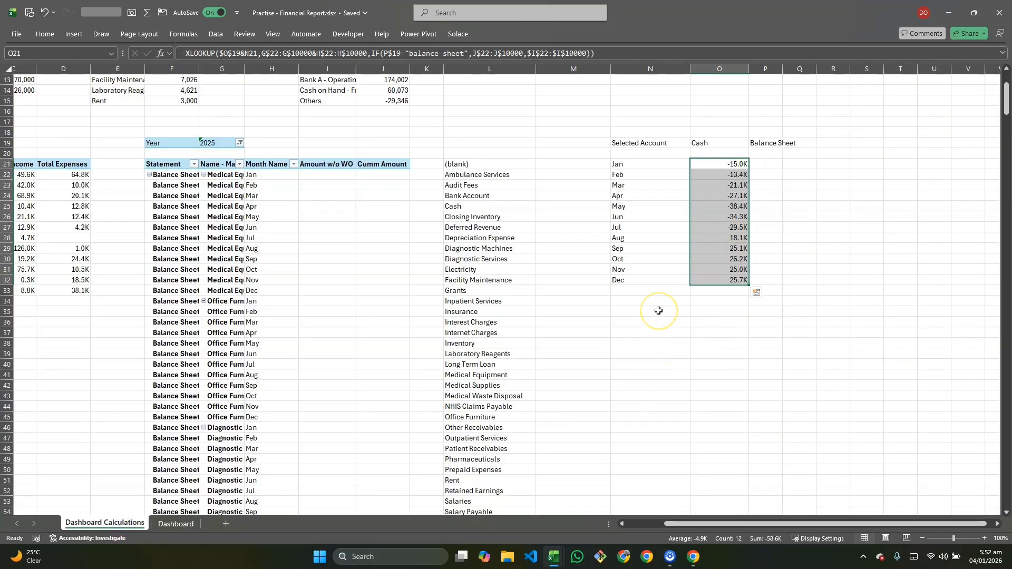
scroll(695, 216, up, 2)
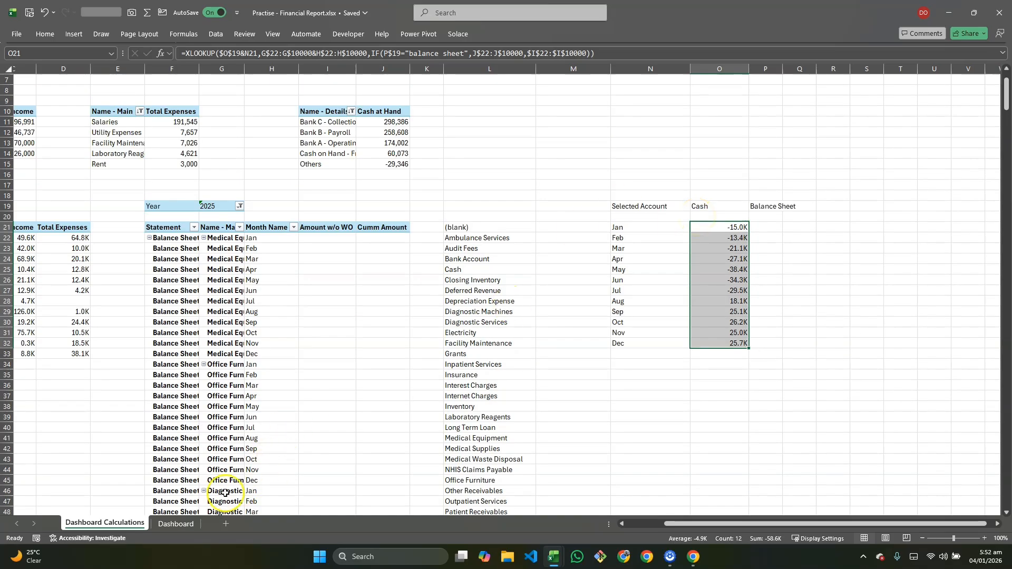
click(174, 524)
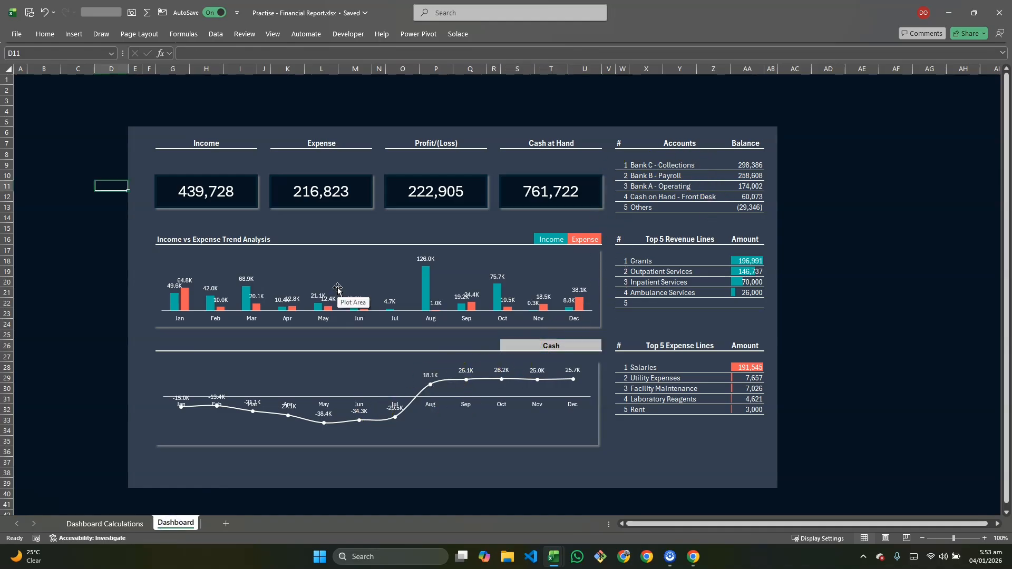
key(alt+Tab)
key(alt+Tab)
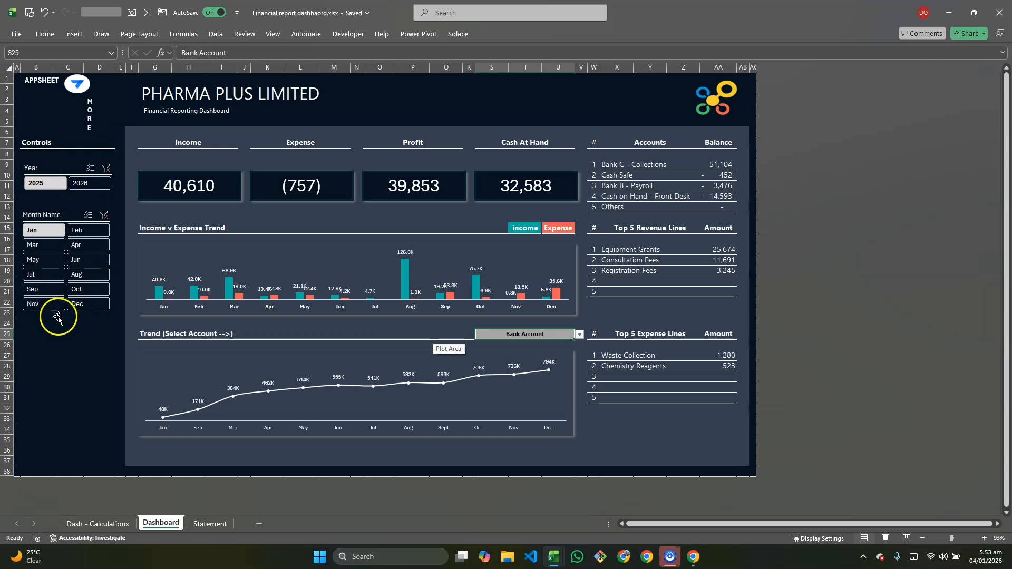
key(alt+Tab)
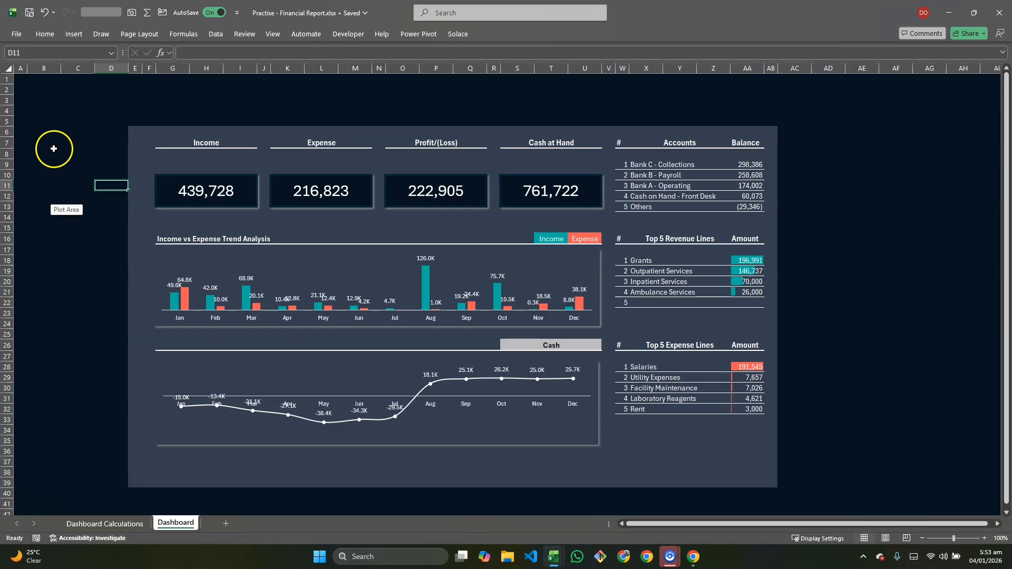
Give cells B7:D7 beside the dashboard panel a solid medium-weight white bottom border
drag(113, 147, 53, 148)
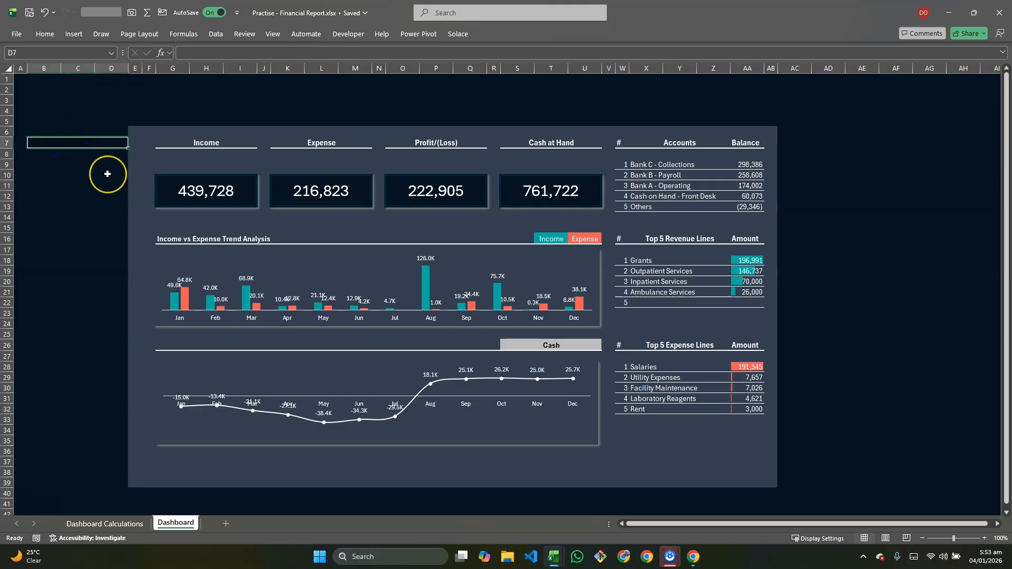
key(ctrl+1)
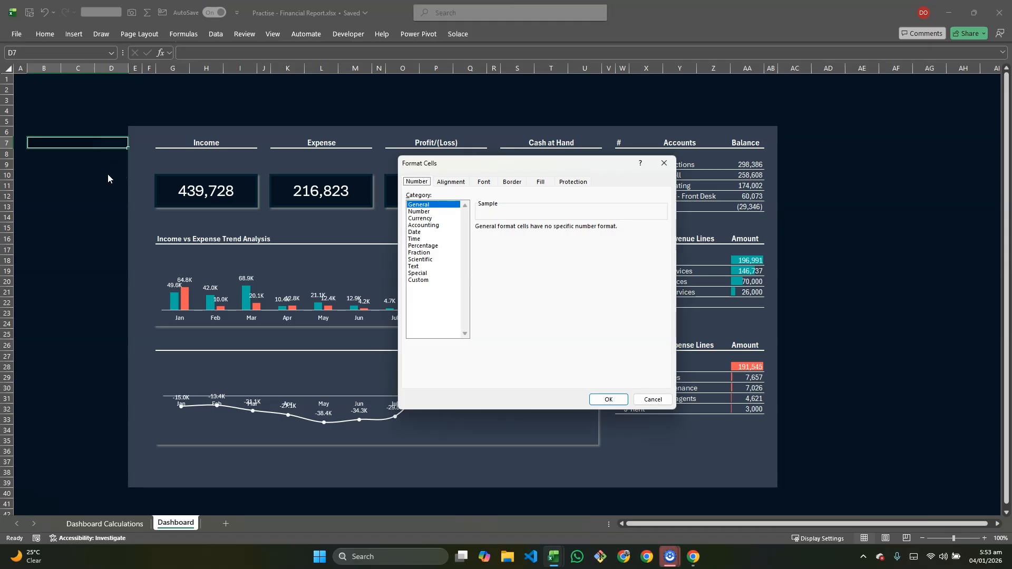
click(540, 181)
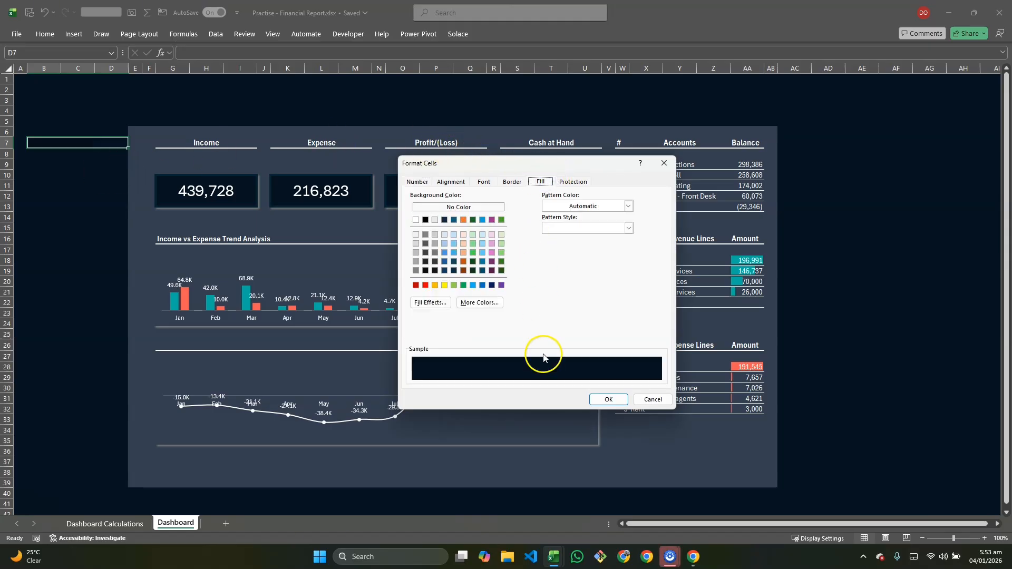
click(504, 182)
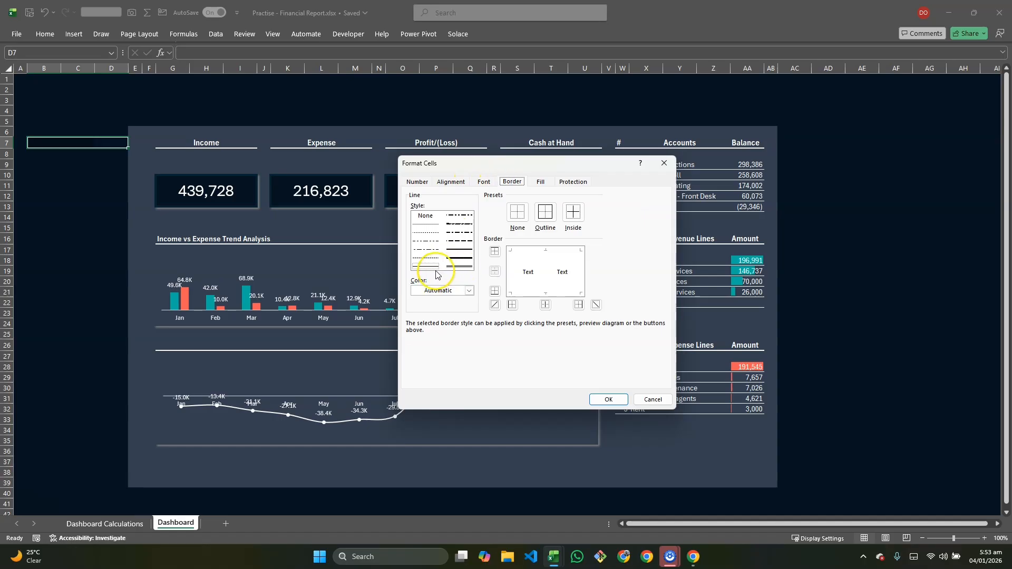
click(459, 249)
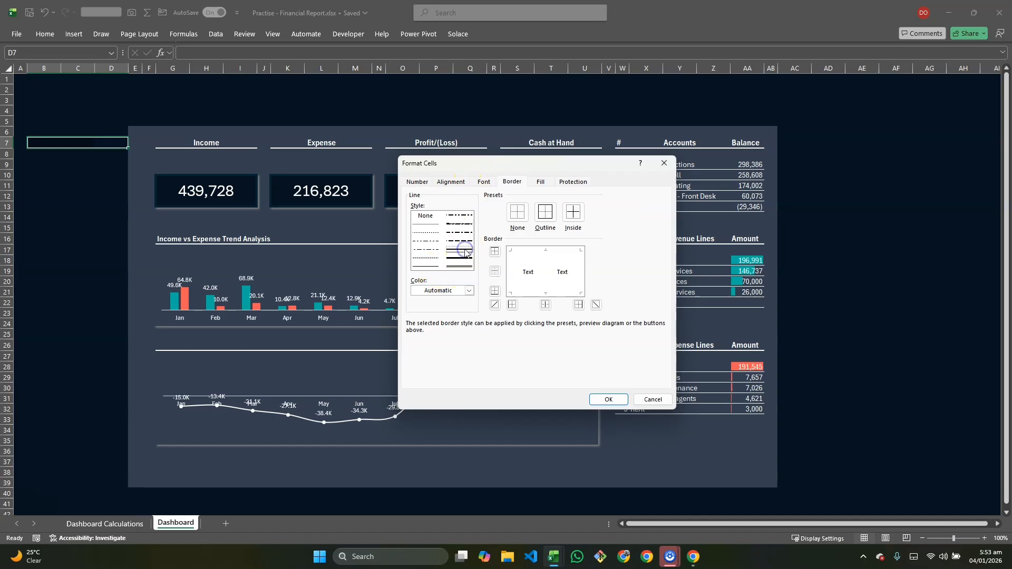
click(469, 292)
click(418, 333)
click(497, 292)
Set the font of B7:D7 to size 12, bold and white, and apply the cell formatting
click(481, 182)
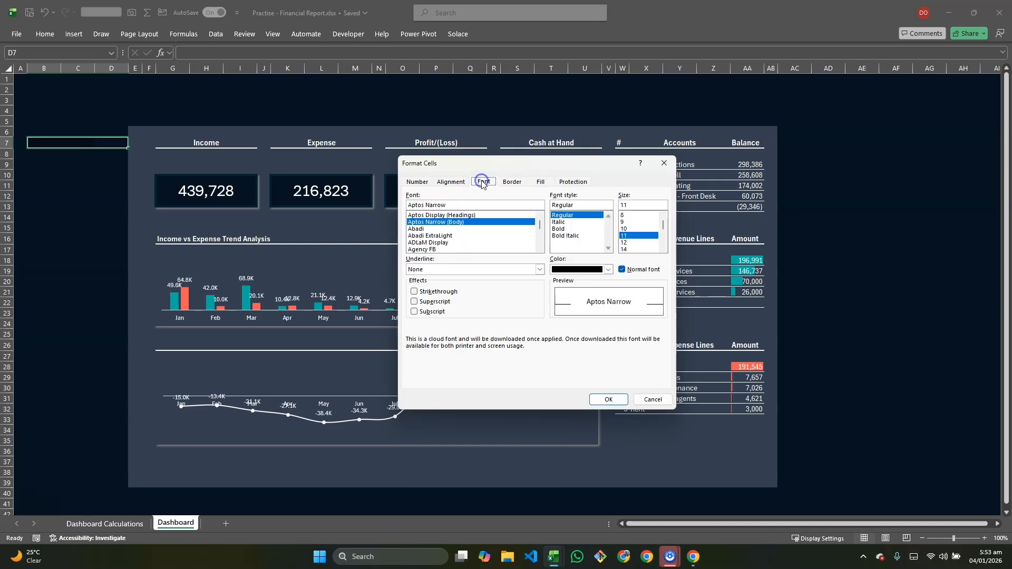
click(626, 243)
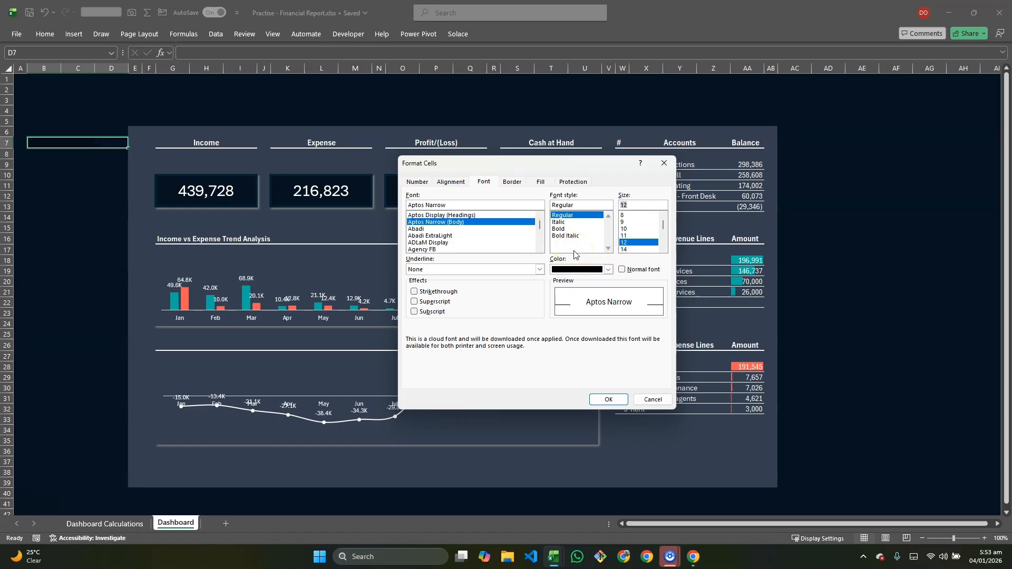
click(573, 228)
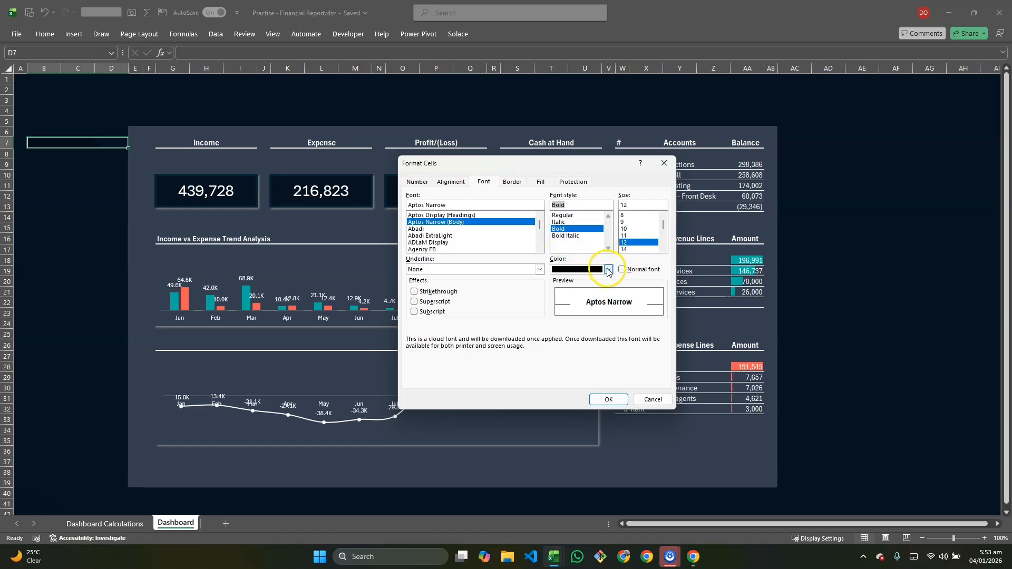
click(607, 271)
click(560, 307)
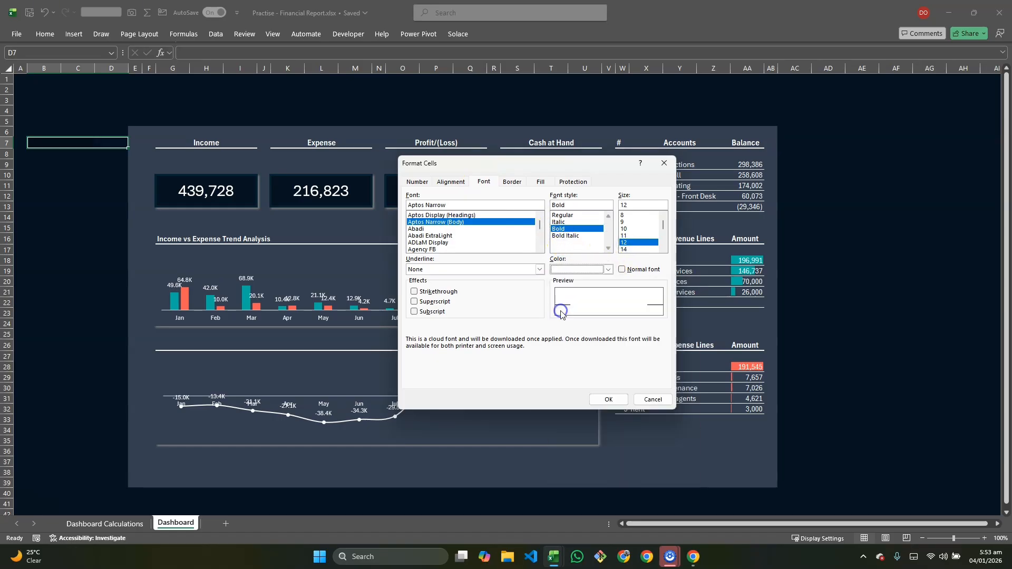
click(604, 400)
click(86, 228)
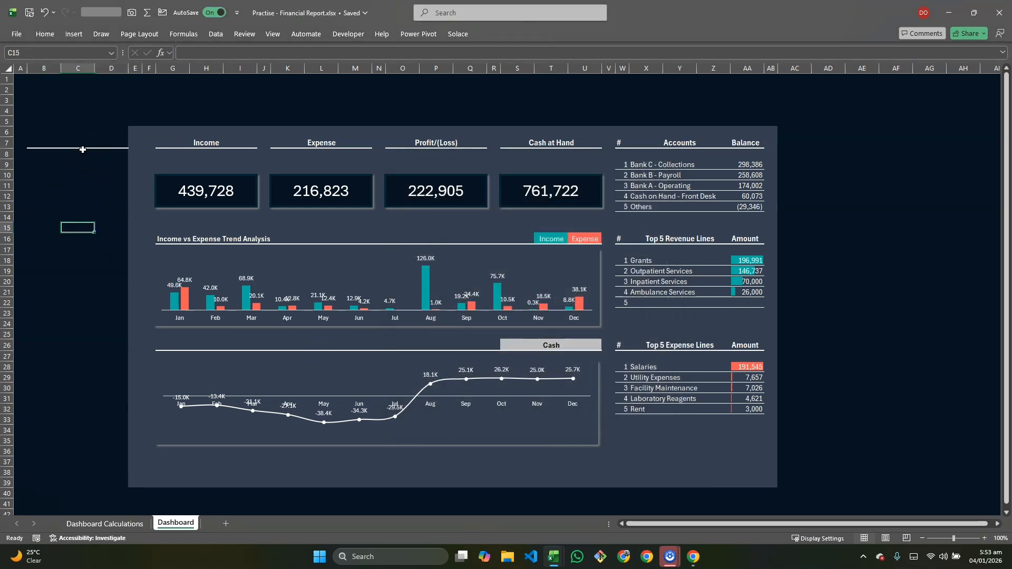
Fill column E with the dark navy background colour and enter the heading Controls in B7
click(134, 68)
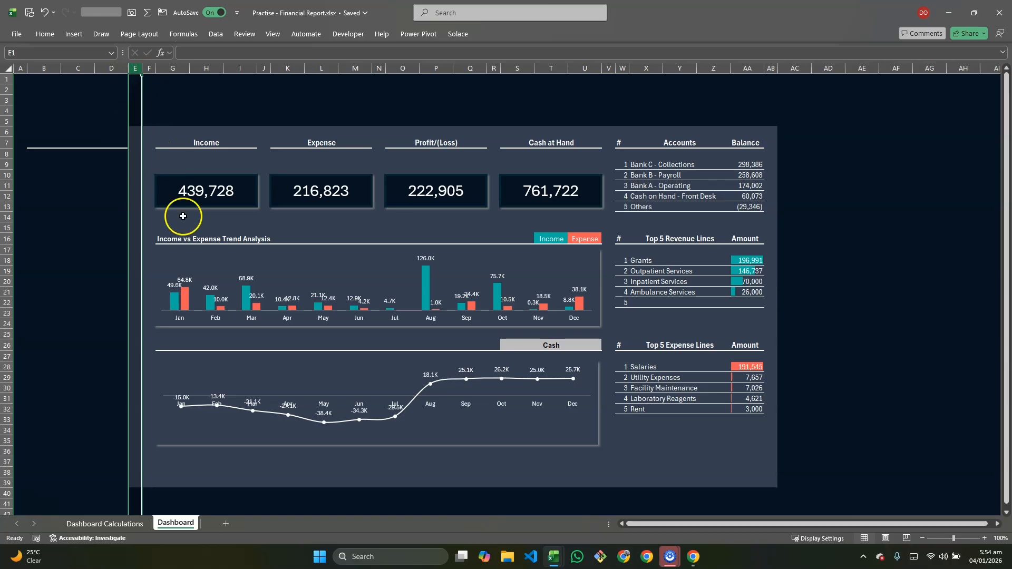
click(96, 210)
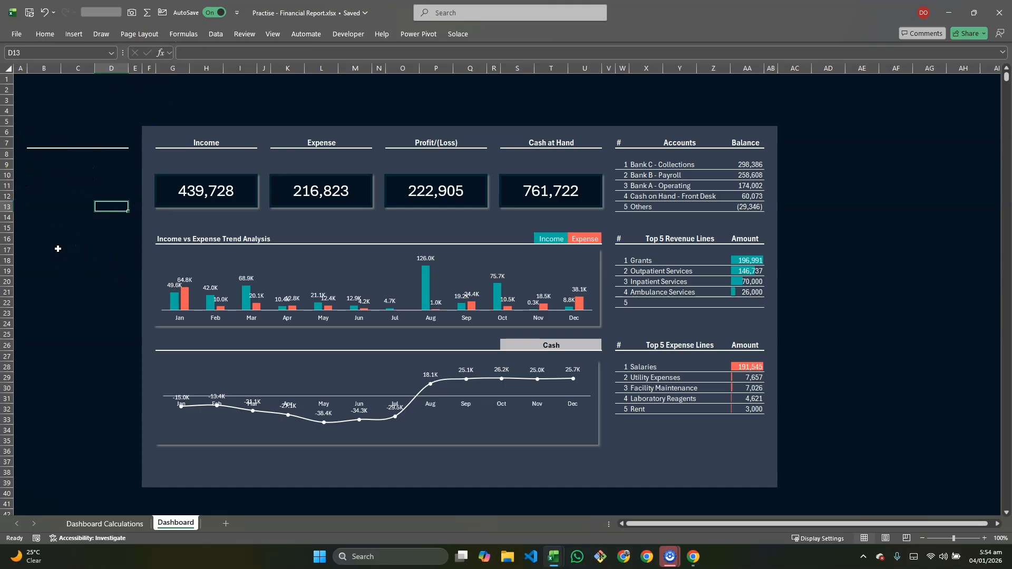
click(39, 143)
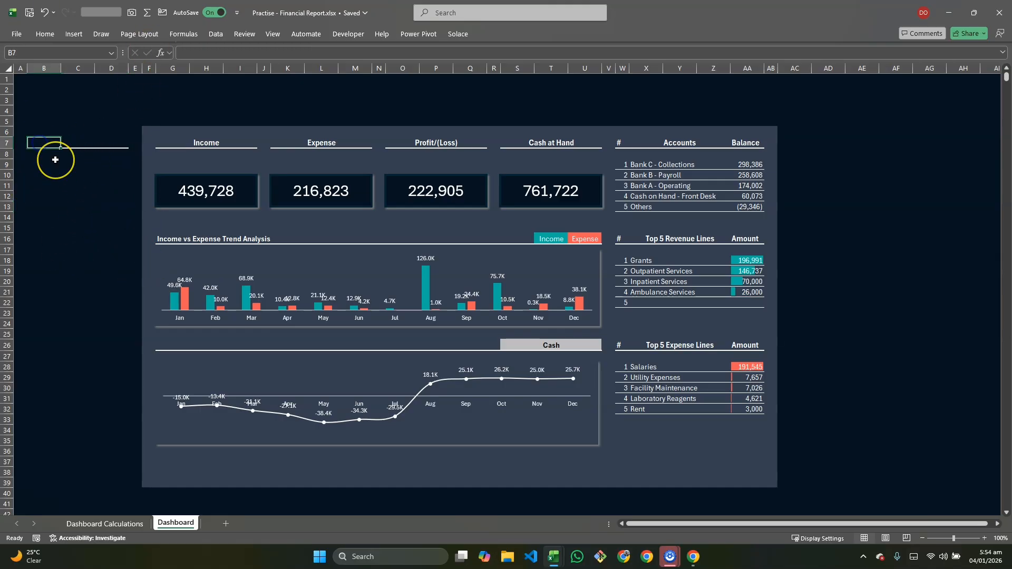
text(Co)
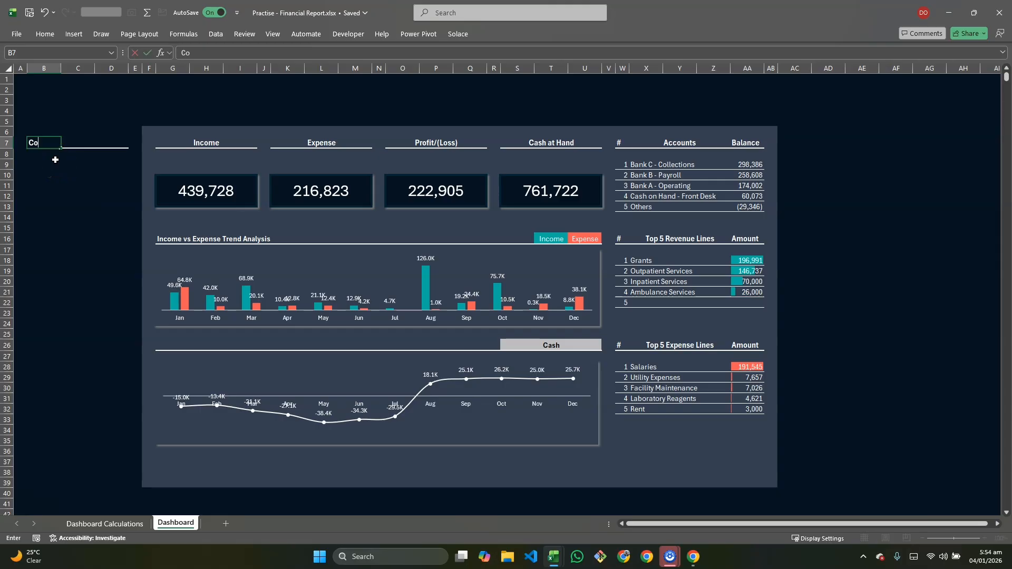
text(ntrols)
key(Return)
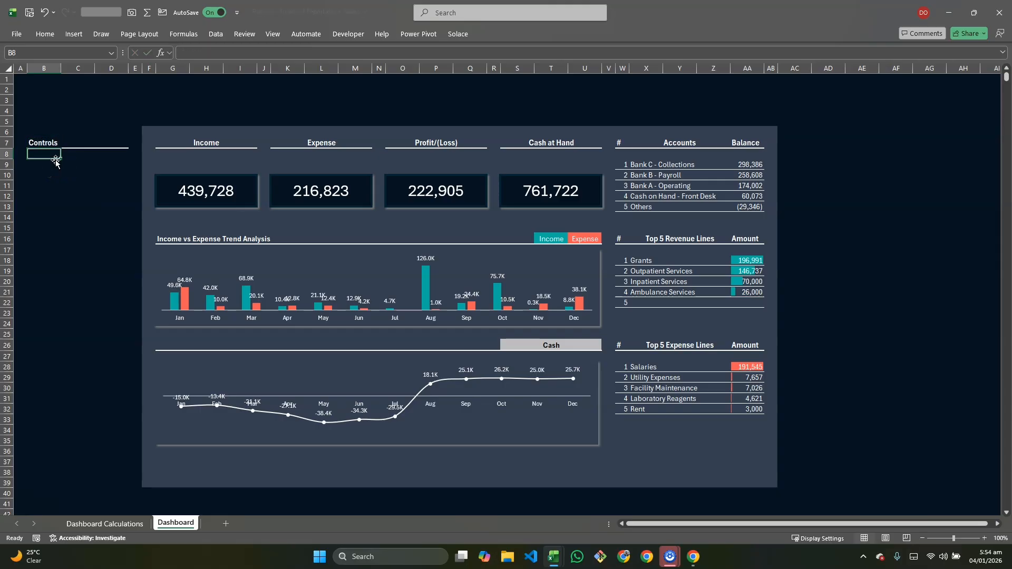
Insert Year and Month Name slicers from the Calendar table in the workbook's data model
click(52, 165)
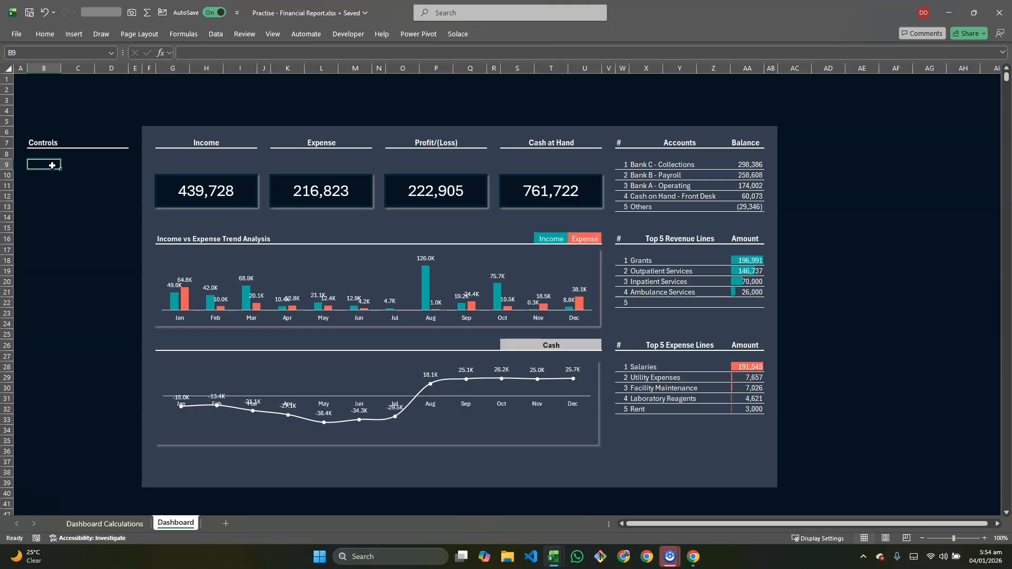
click(74, 34)
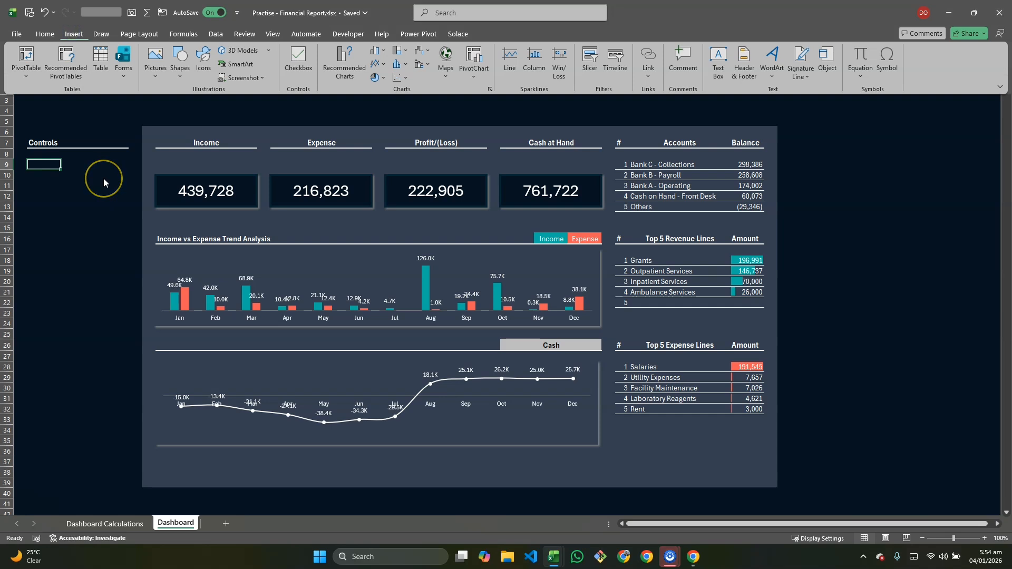
click(594, 67)
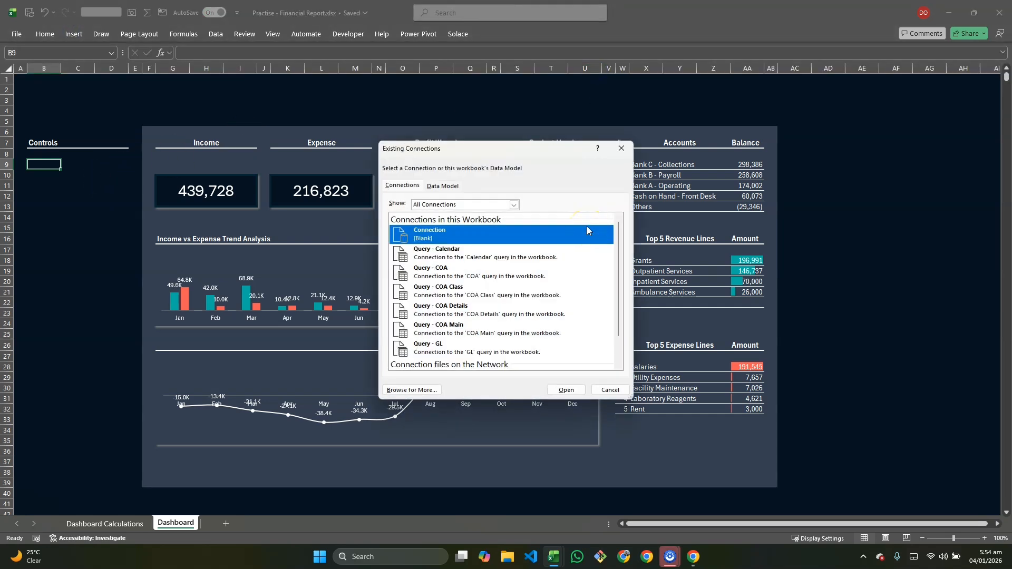
click(438, 187)
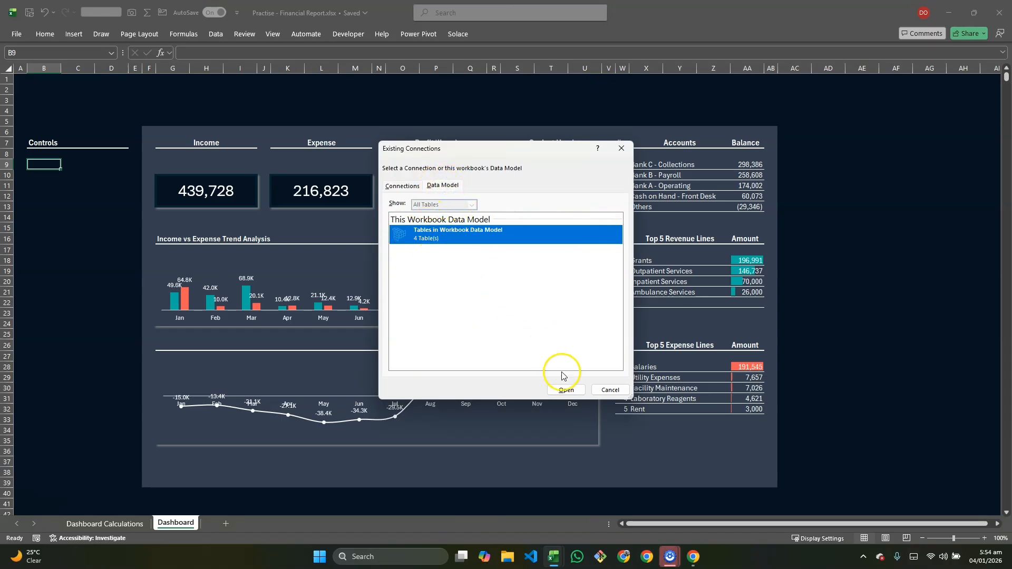
click(566, 390)
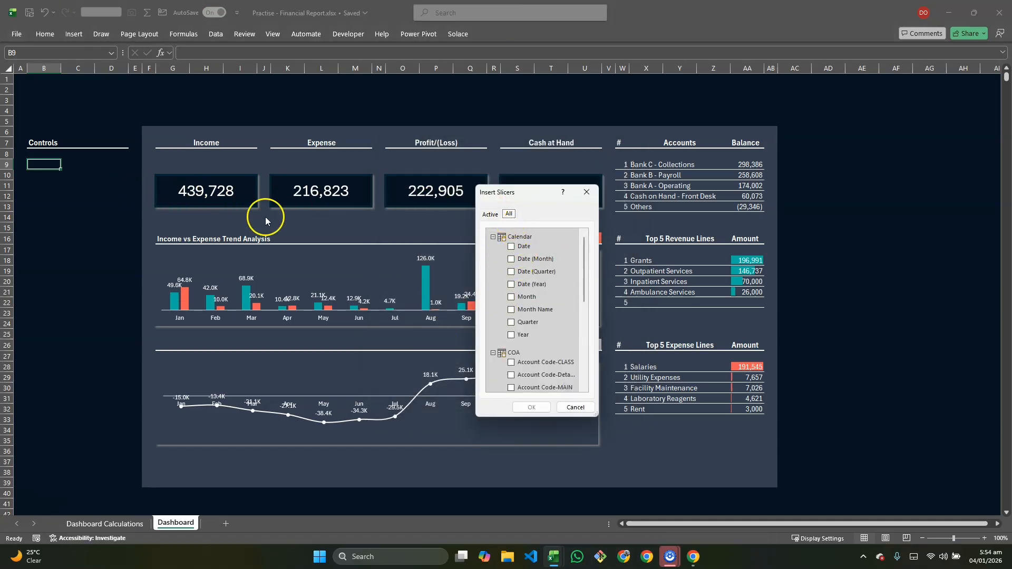
scroll(506, 266, down, 2)
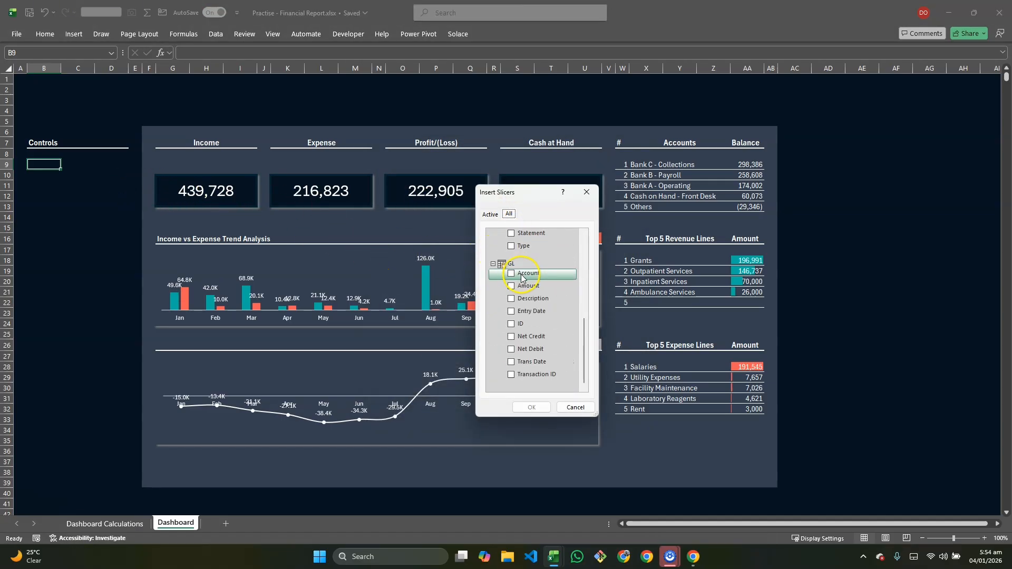
scroll(522, 278, up, 2)
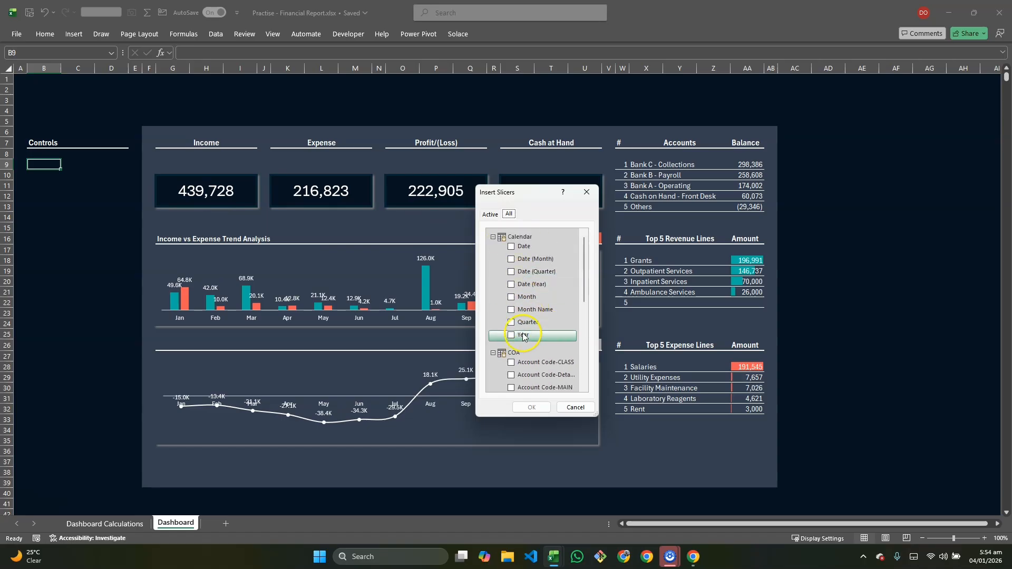
click(512, 310)
click(531, 407)
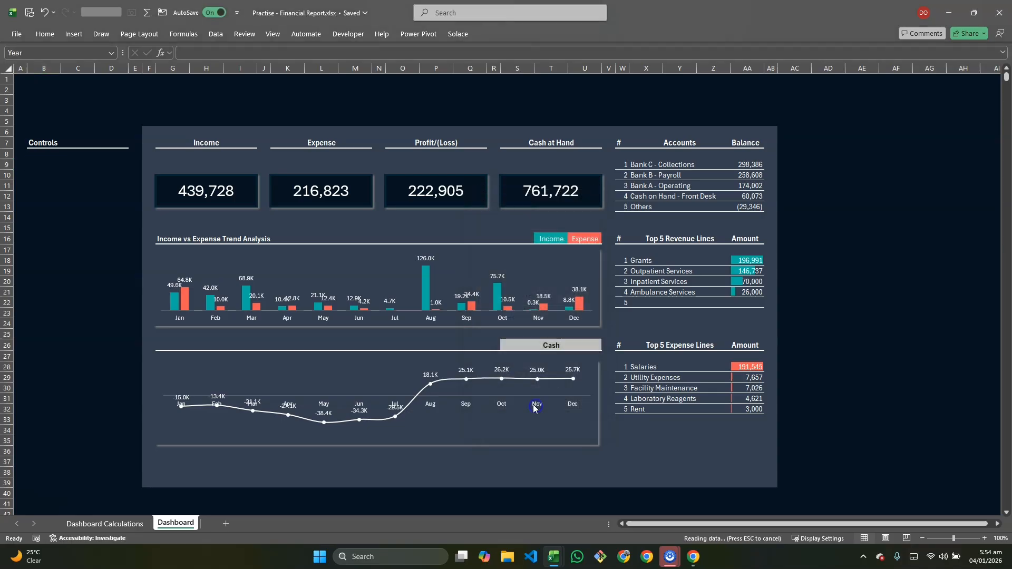
Place the Year slicer under the Controls heading and the Month Name slicer directly below it
drag(463, 222, 46, 164)
drag(503, 247, 53, 325)
click(79, 289)
Compare the slicers with those in the reference workbook and look through the slicer styles available for the Year slicer
key(alt+Tab)
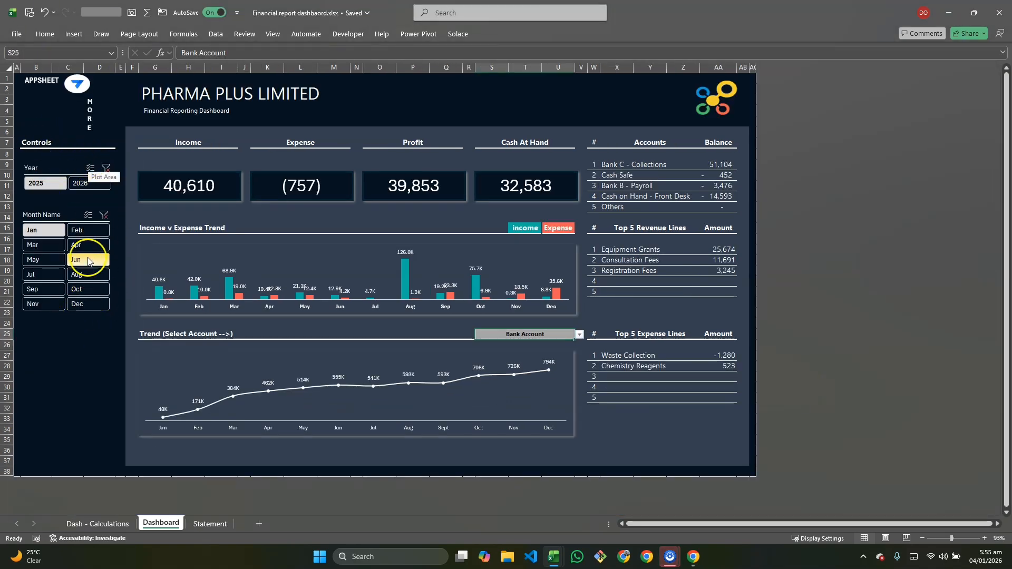
key(alt+Tab)
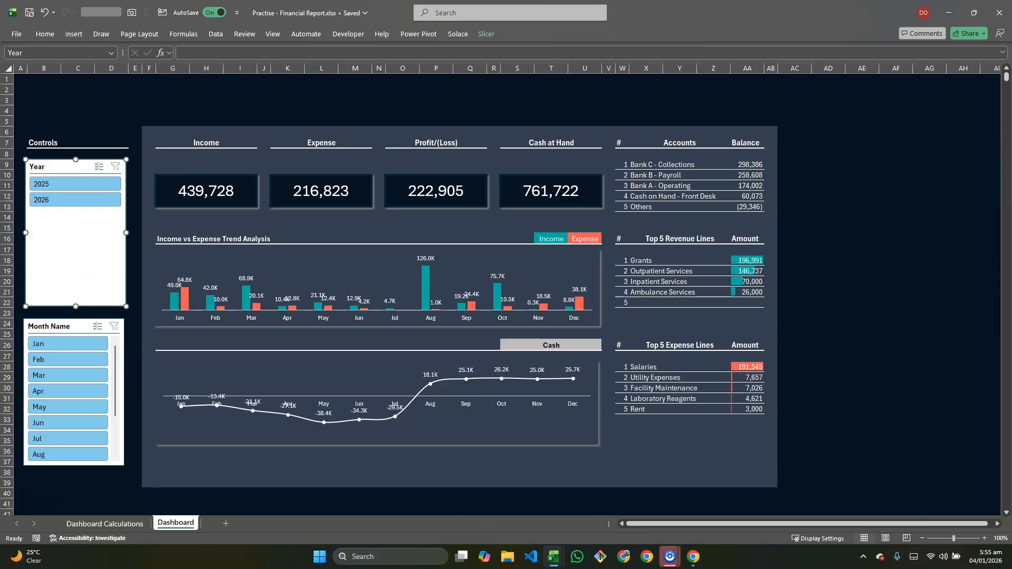
click(485, 34)
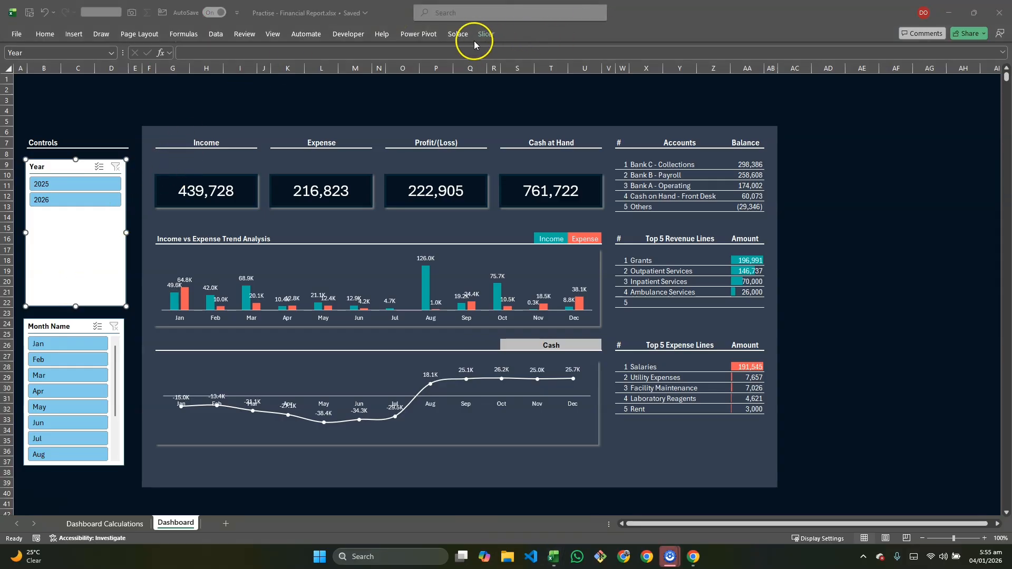
click(485, 36)
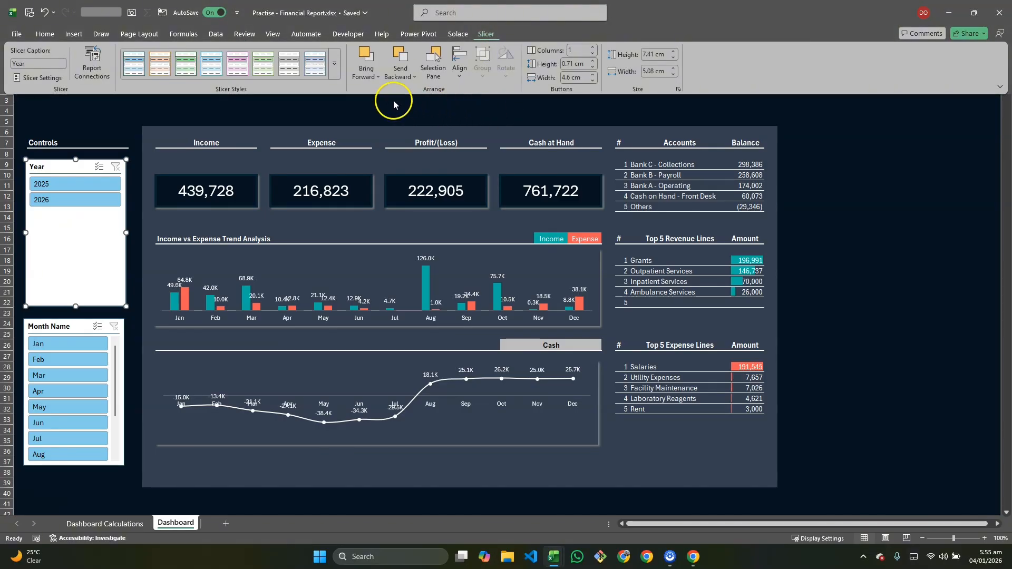
click(333, 71)
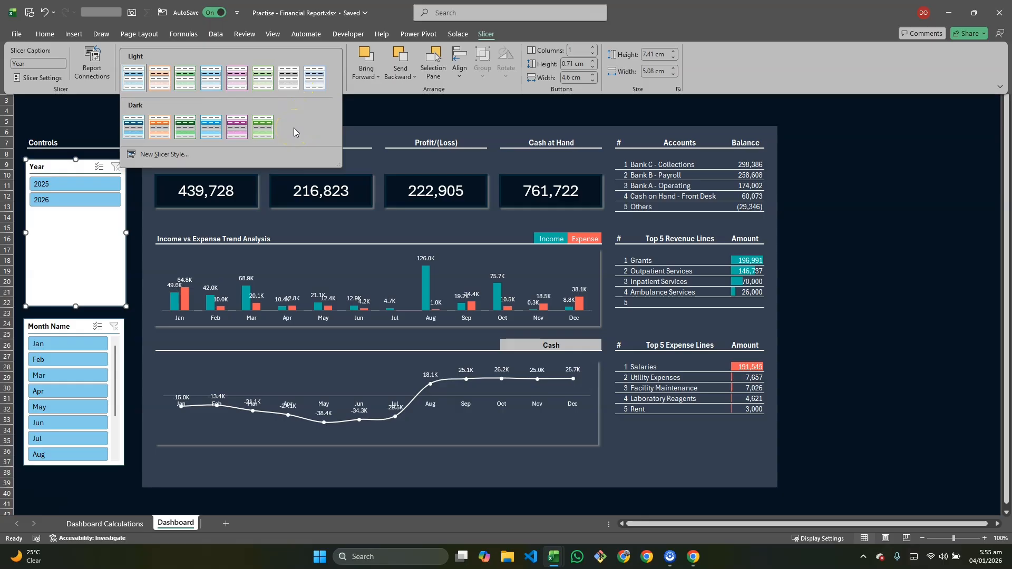
click(365, 216)
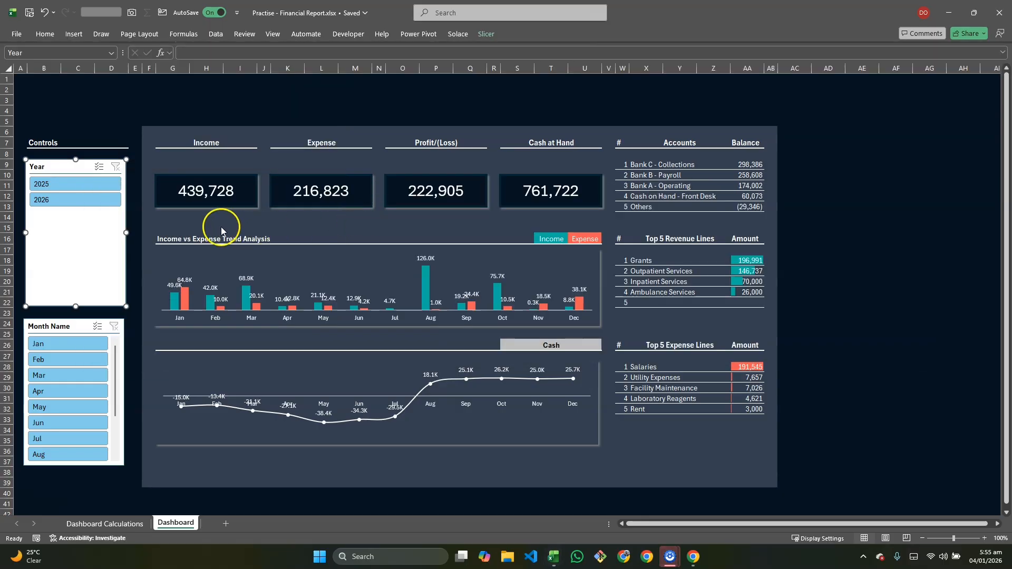
In Financial report dashbaord.xlsx, move the Year slicer over the Income v Expense Trend chart to examine its background
key(alt+Tab)
key(alt+Tab)
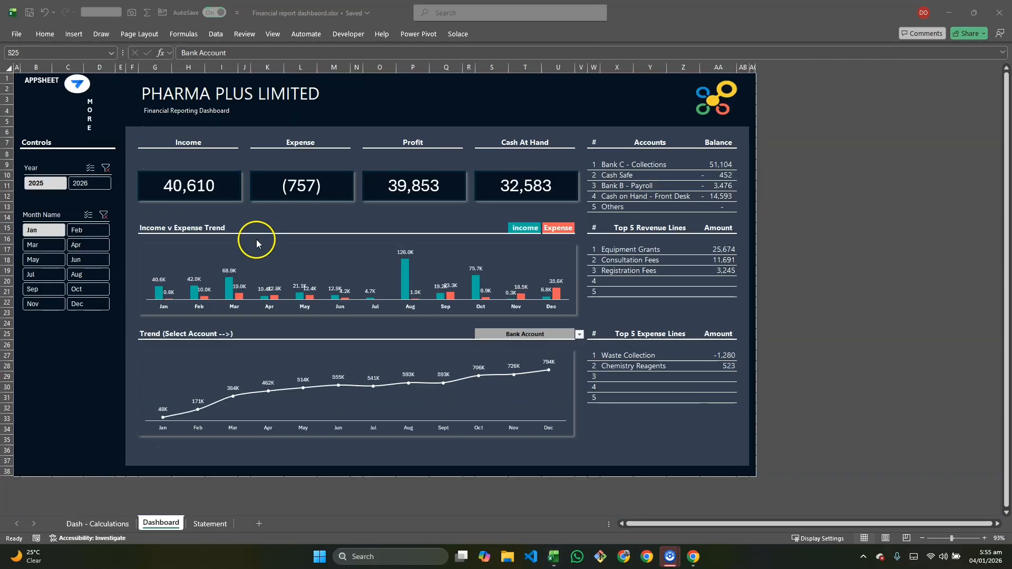
click(100, 199)
drag(101, 199, 338, 255)
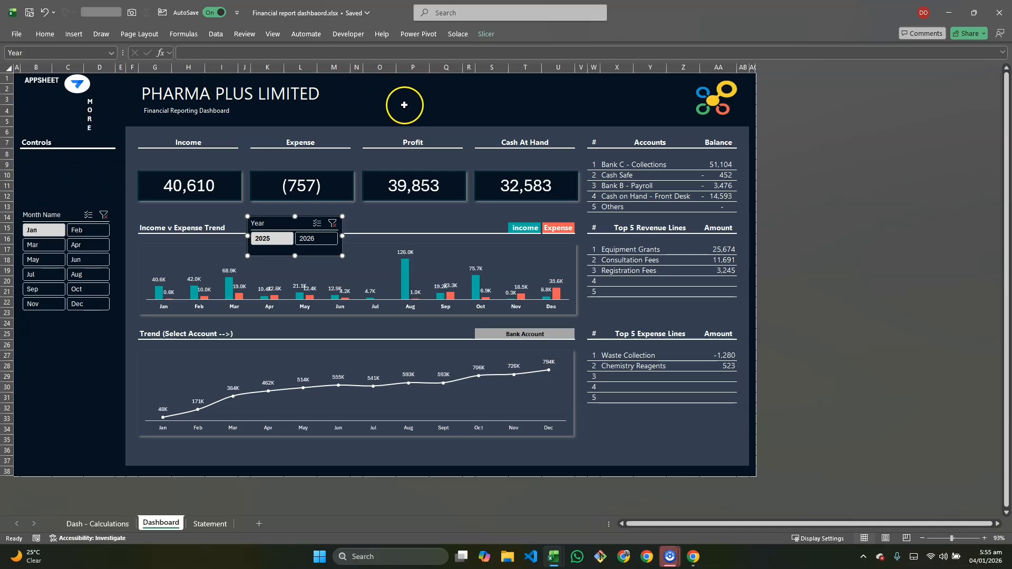
click(408, 101)
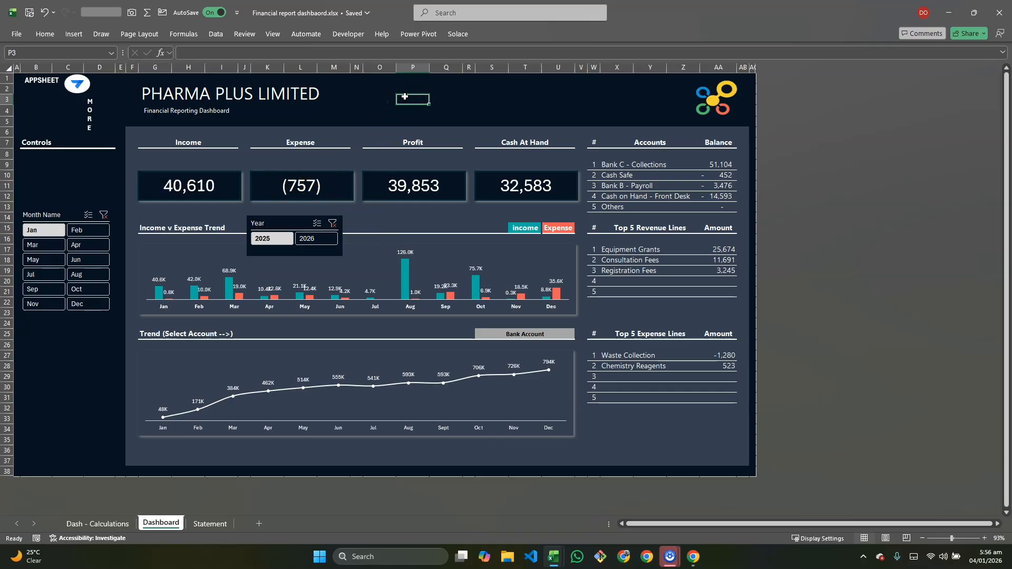
Check the hex code of cell P3's fill colour and move the reference Year slicer back under Controls
key(alt+h)
key(h)
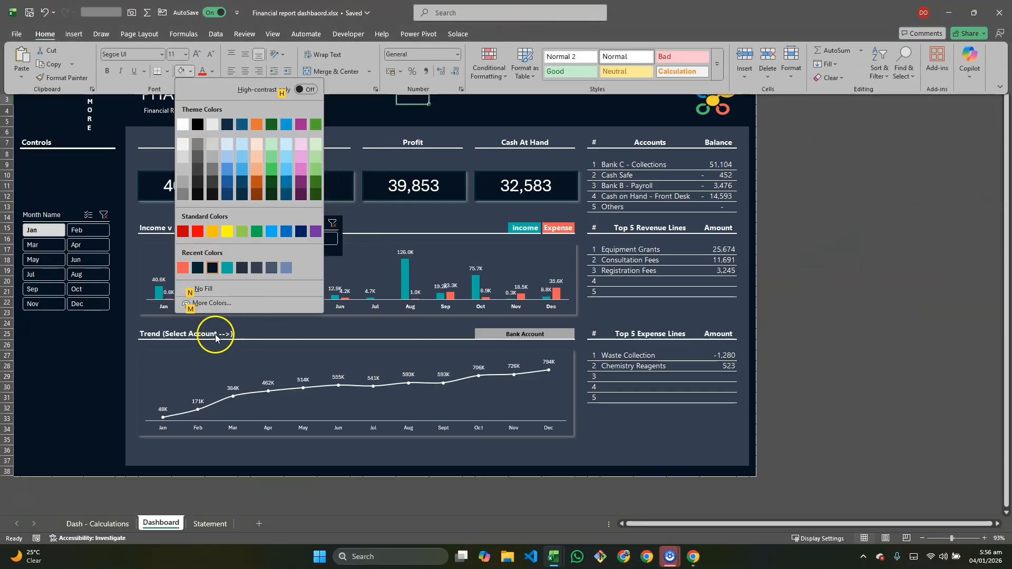
click(208, 303)
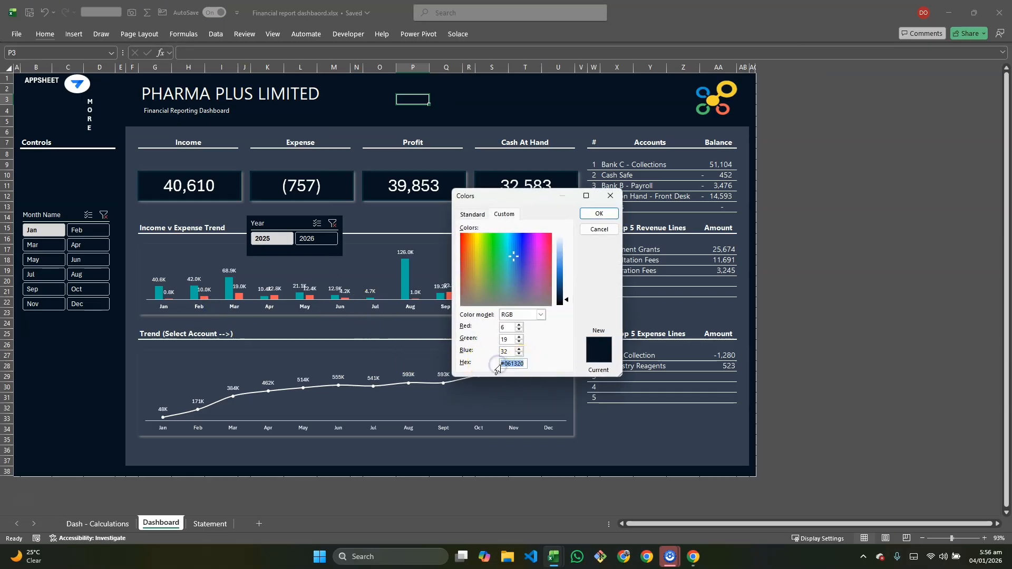
click(599, 213)
drag(251, 218, 22, 170)
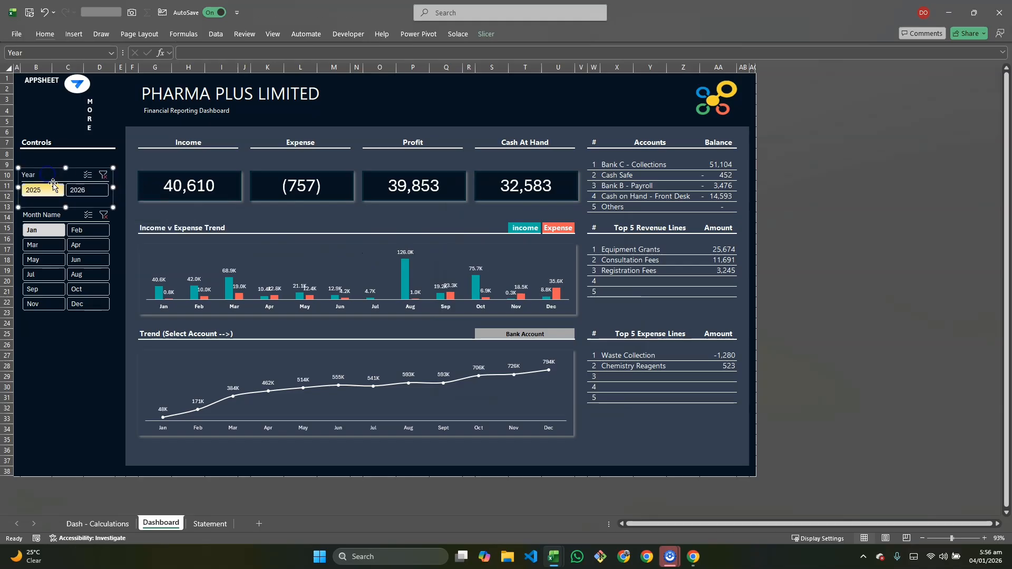
Back in Practise - Financial Report.xlsx, duplicate the SlicerStyleLight1 slicer style and name the copy My Slicer
key(alt+Tab)
key(alt+Tab)
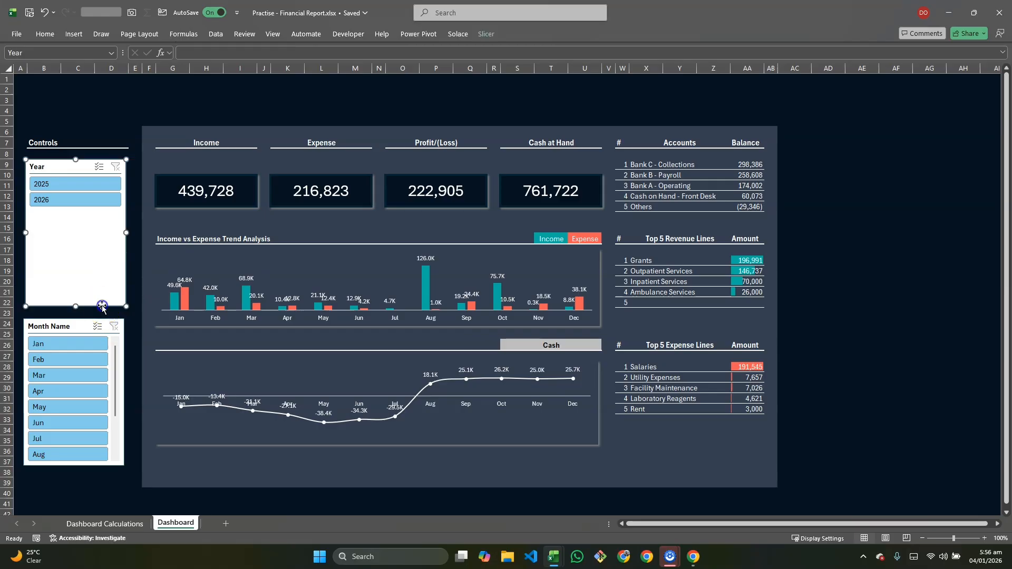
click(485, 34)
right_click(132, 71)
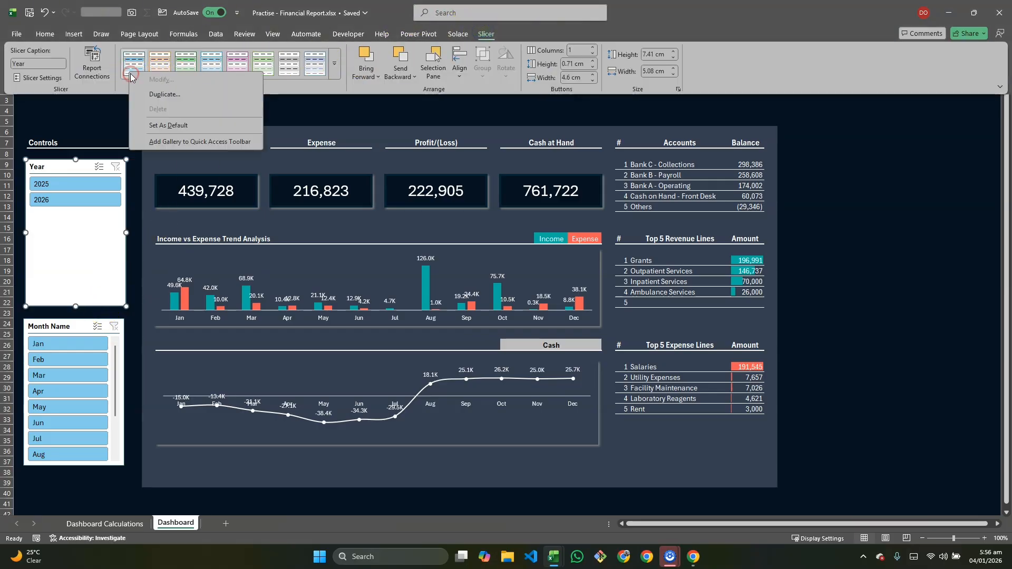
click(150, 97)
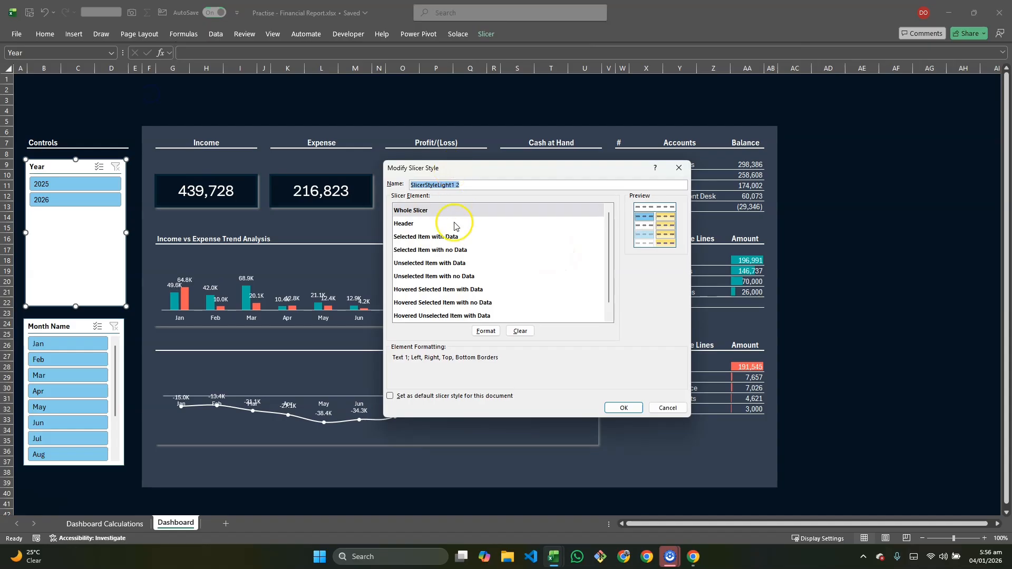
key(BackSpace)
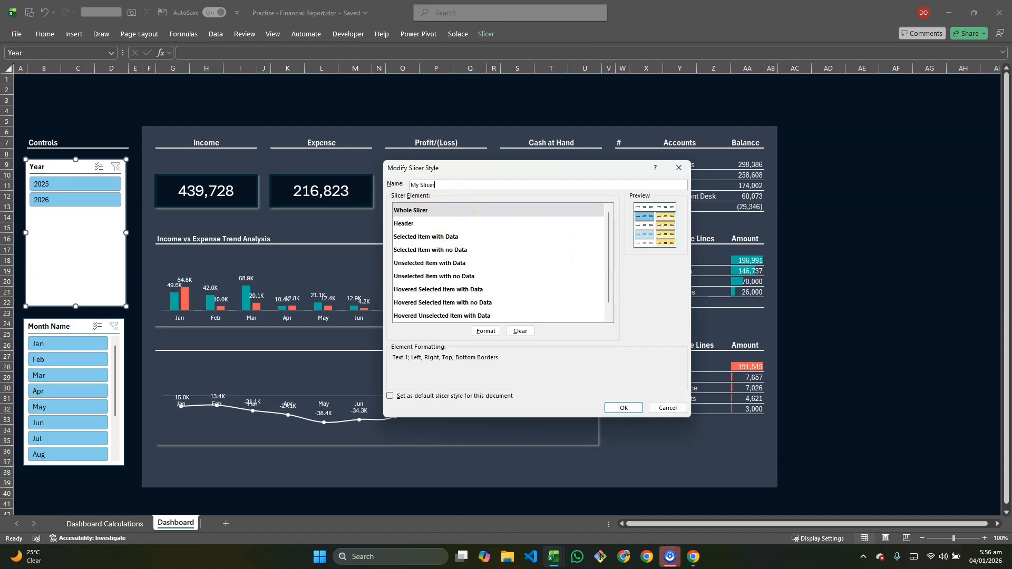
Set the background fill of the Whole Slicer element in the My Slicer style to the custom colour #061320
click(471, 212)
scroll(485, 278, down, 1)
scroll(482, 283, up, 1)
scroll(491, 286, down, 1)
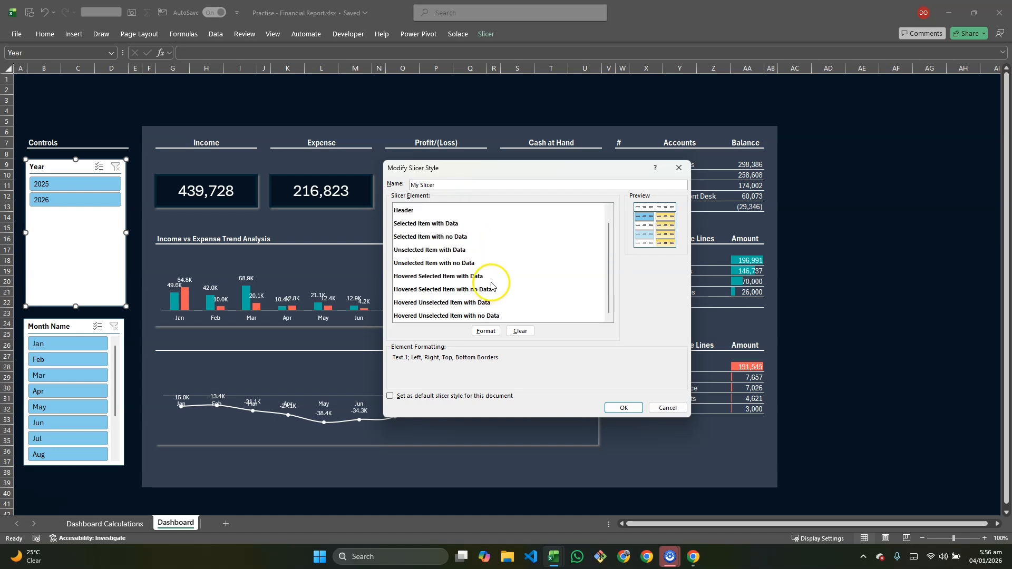
scroll(491, 285, up, 1)
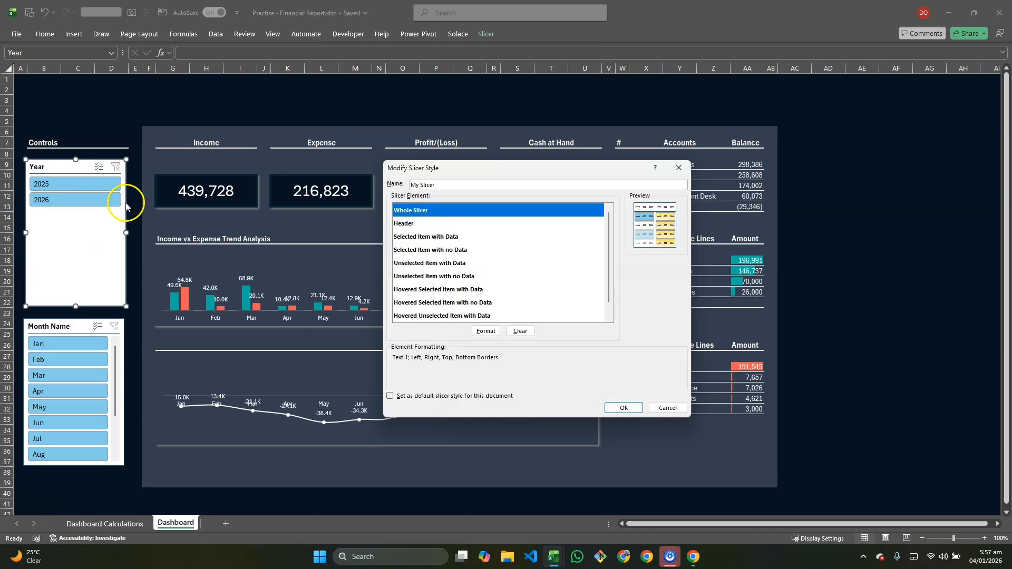
scroll(454, 263, down, 1)
scroll(454, 264, up, 1)
click(485, 330)
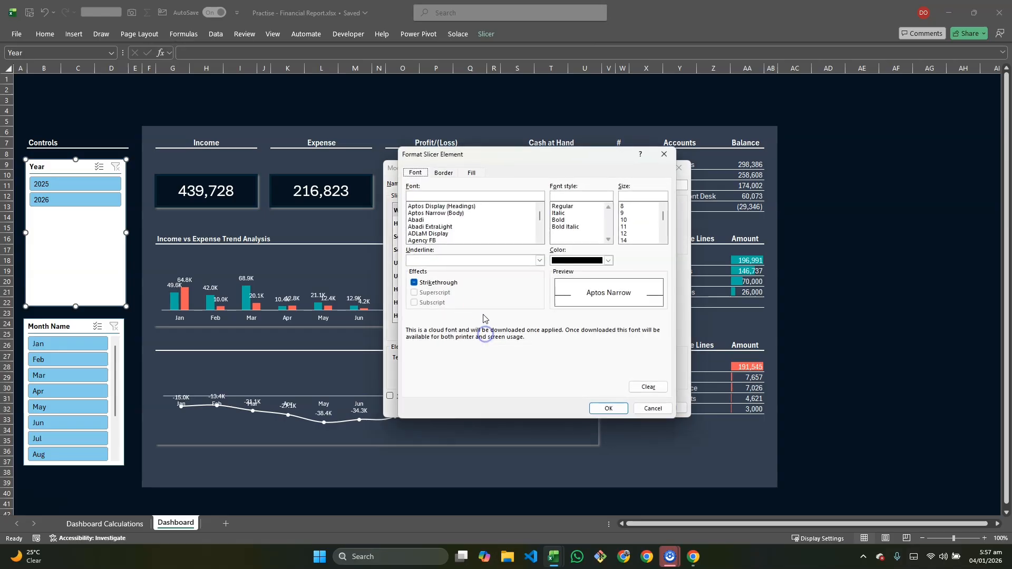
click(471, 173)
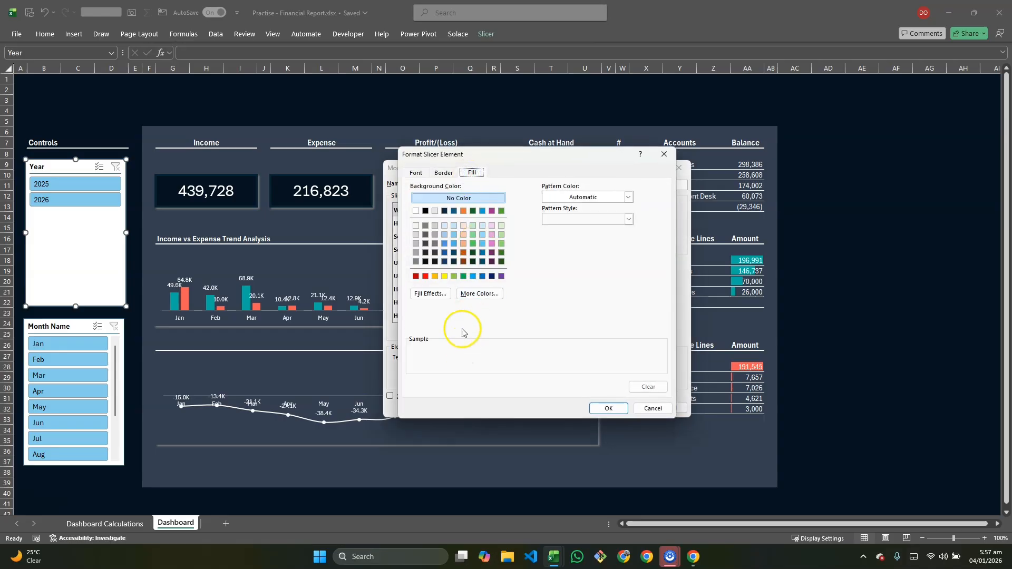
click(464, 294)
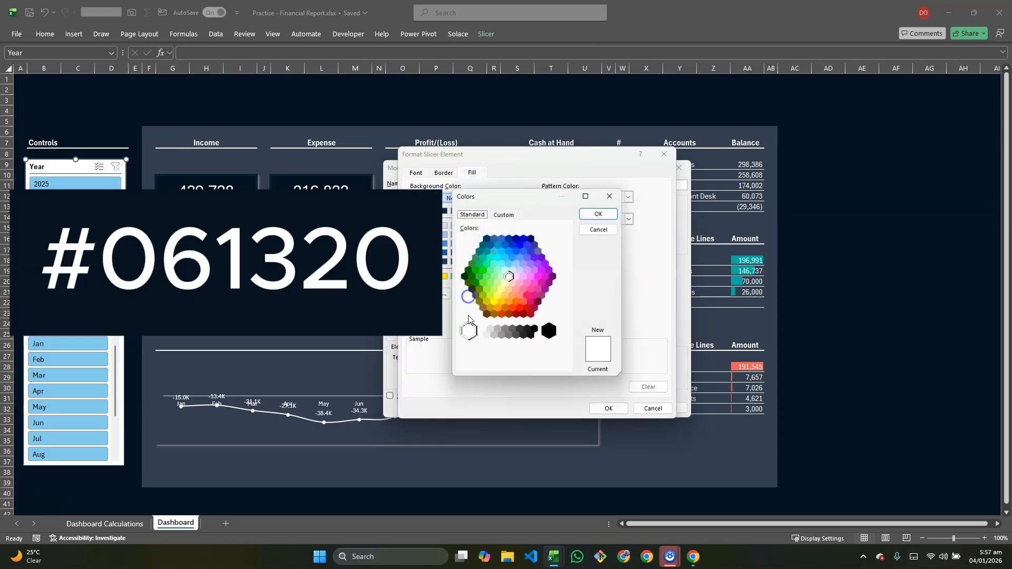
click(504, 215)
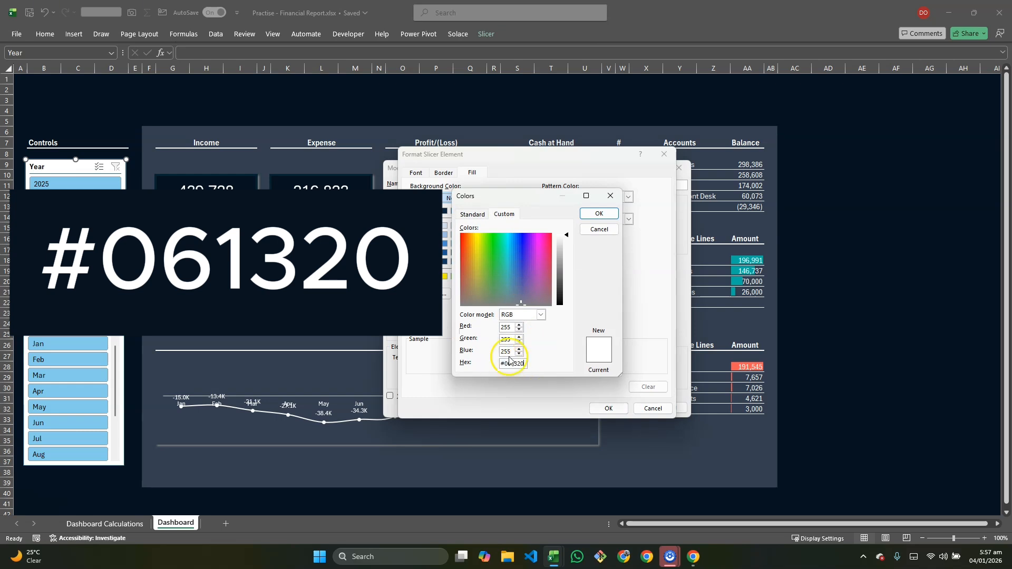
key(Return)
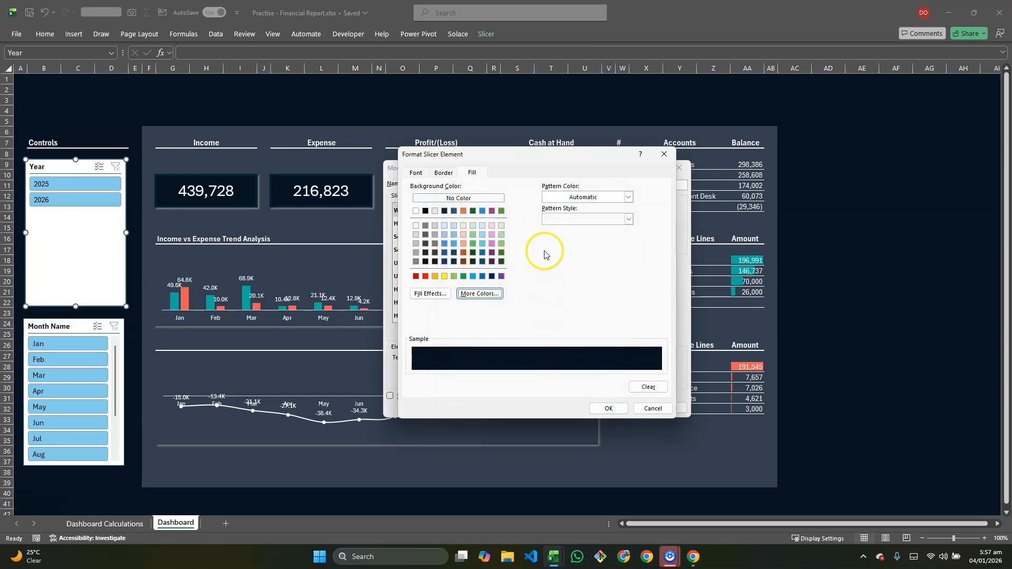
Remove all borders from the Whole Slicer element and set its font colour to white
click(443, 172)
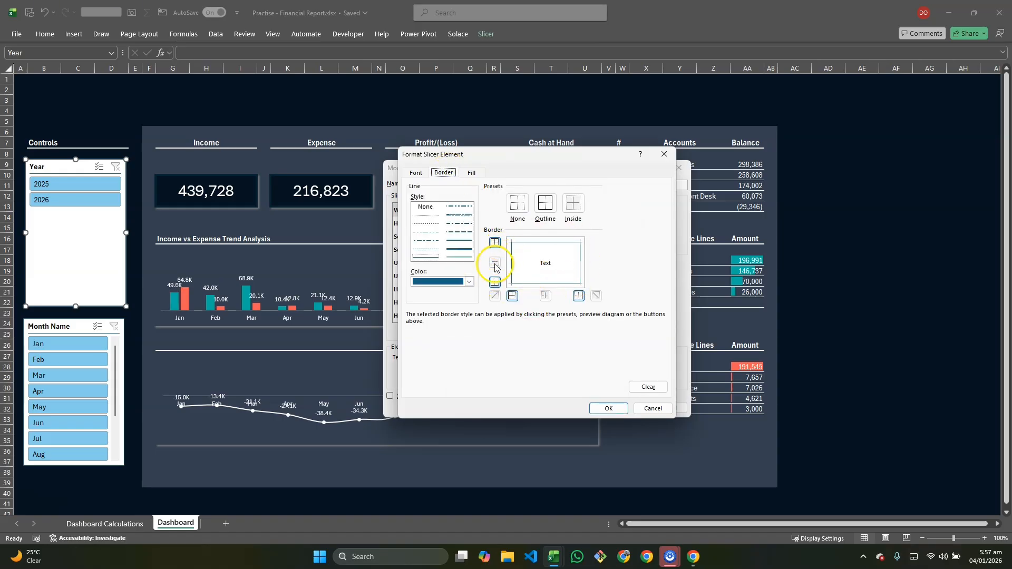
click(516, 204)
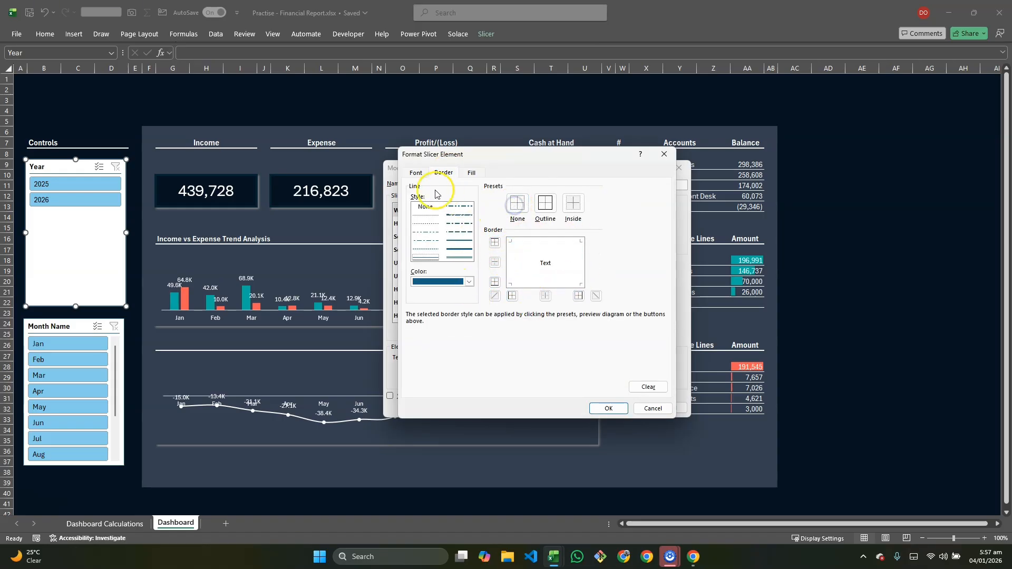
click(416, 173)
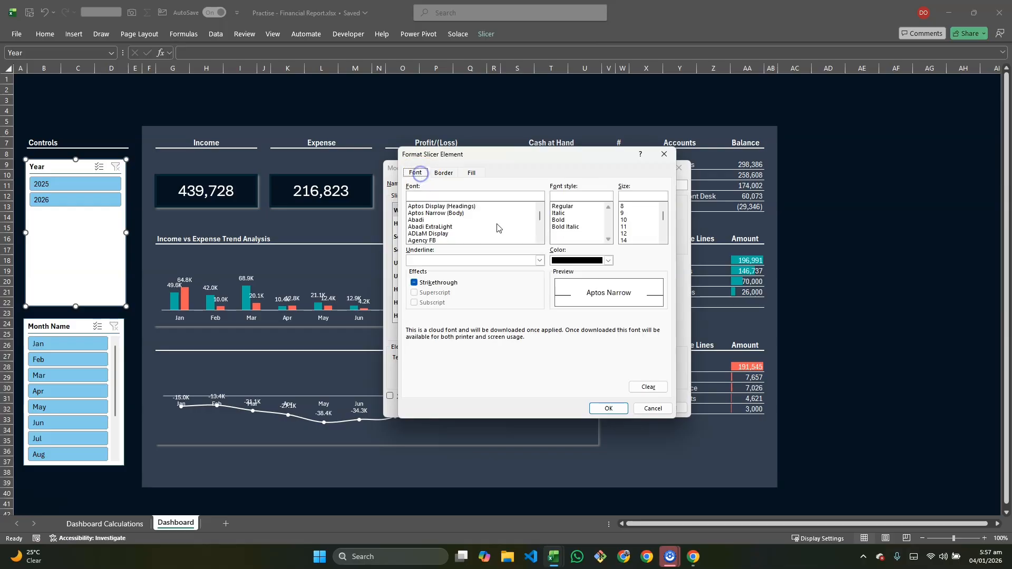
click(608, 260)
click(592, 309)
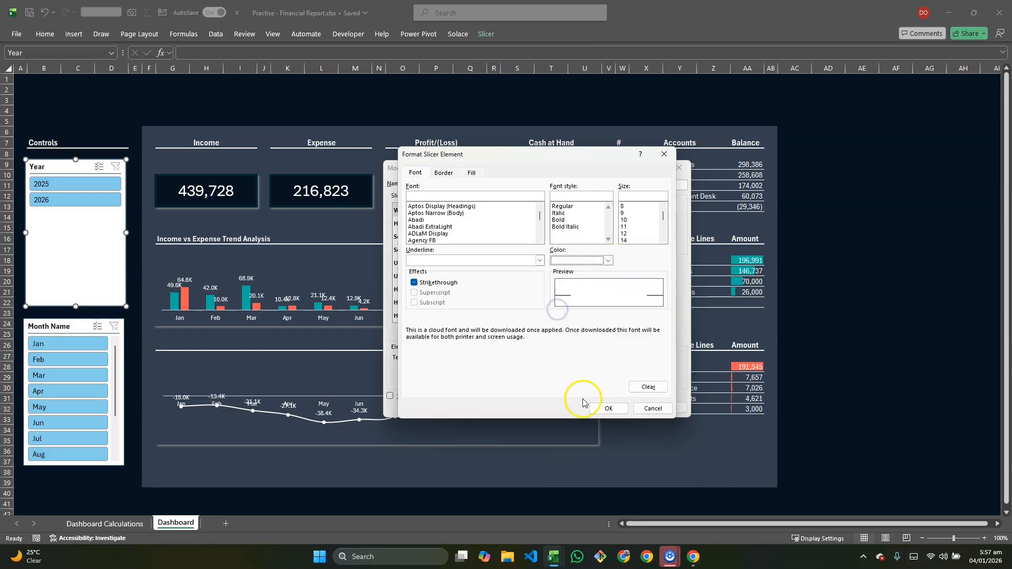
click(607, 409)
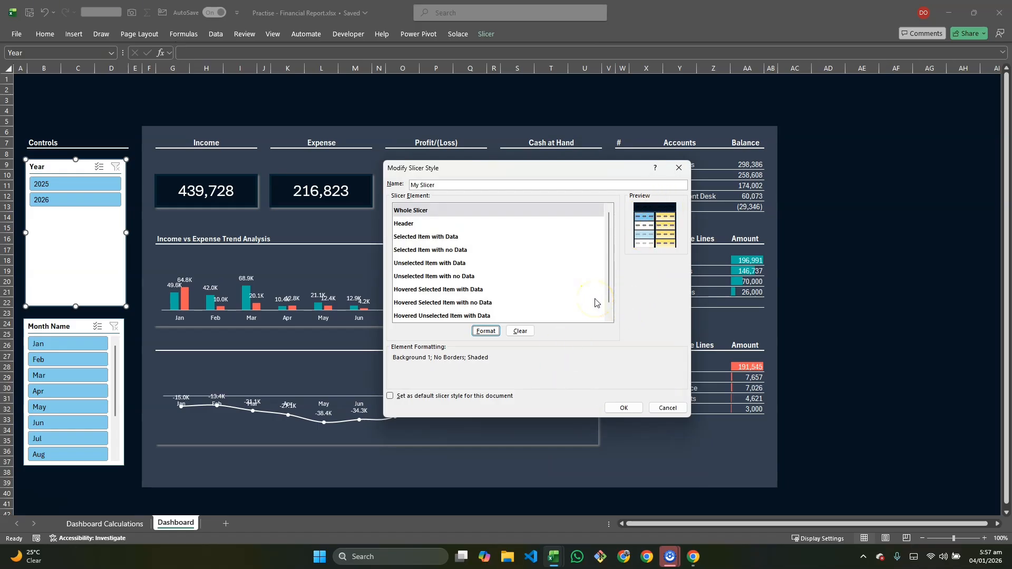
Format the style's Header element with a white, bold, 11-point font
click(409, 223)
click(490, 331)
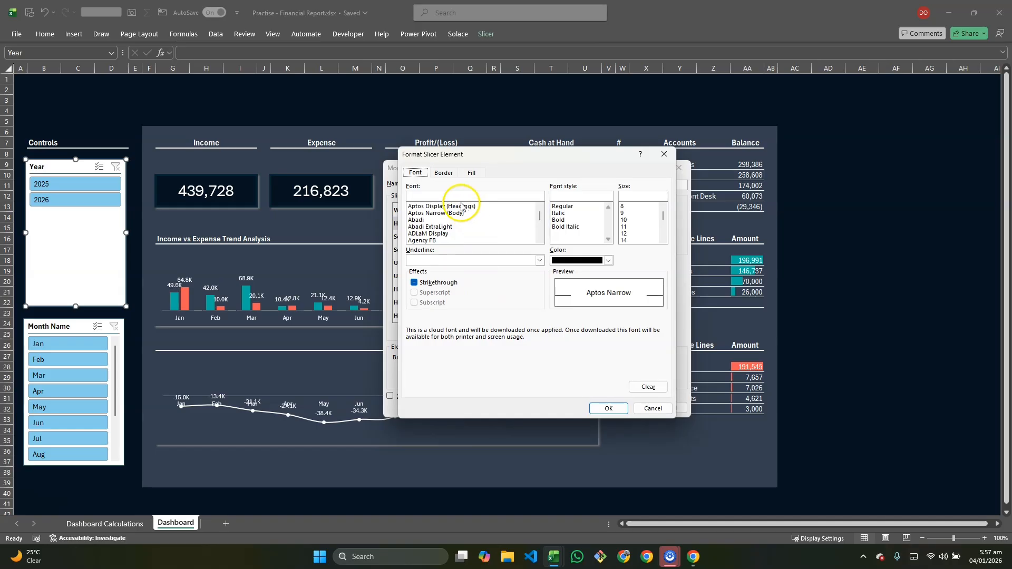
click(608, 261)
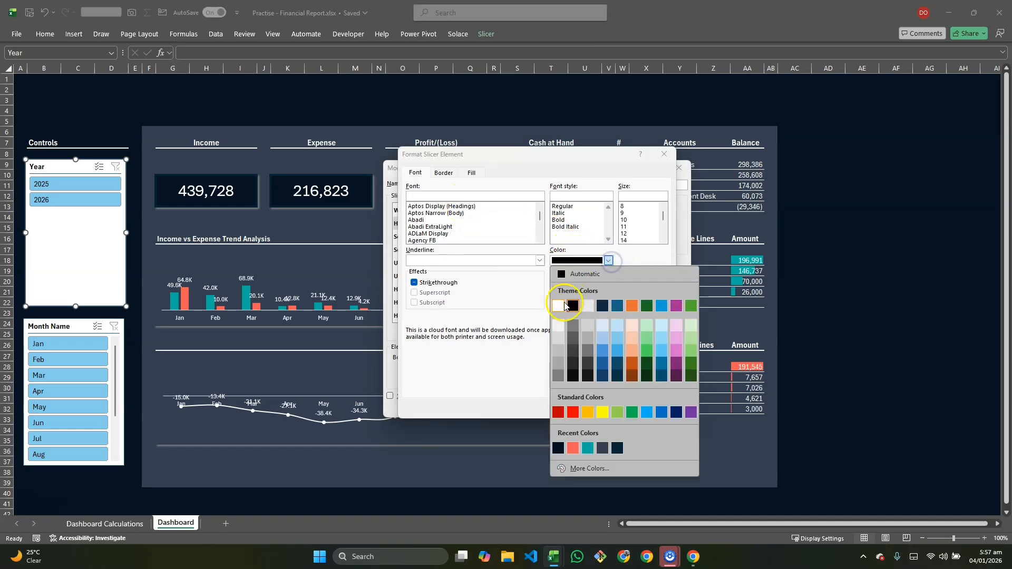
click(563, 304)
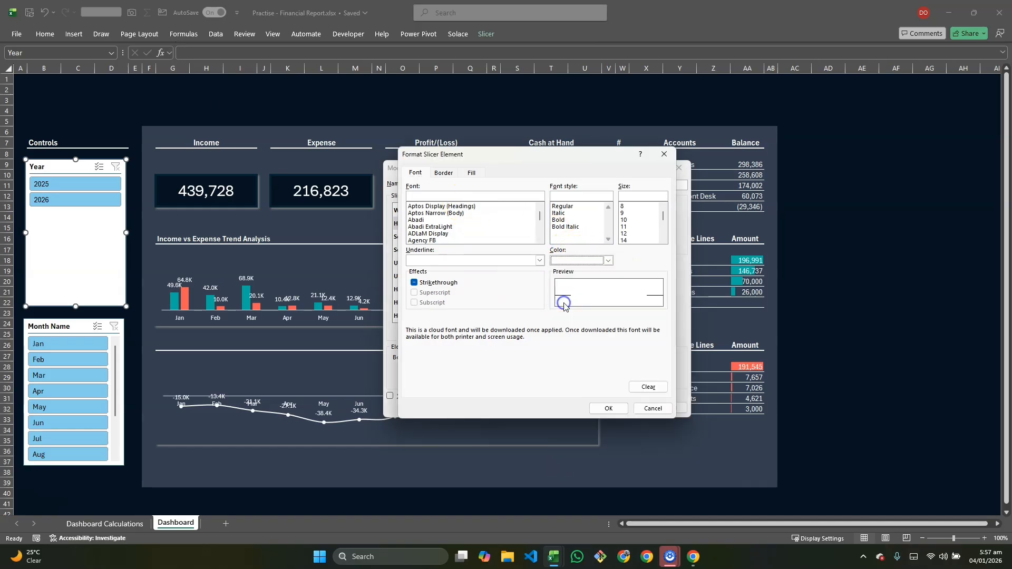
click(628, 233)
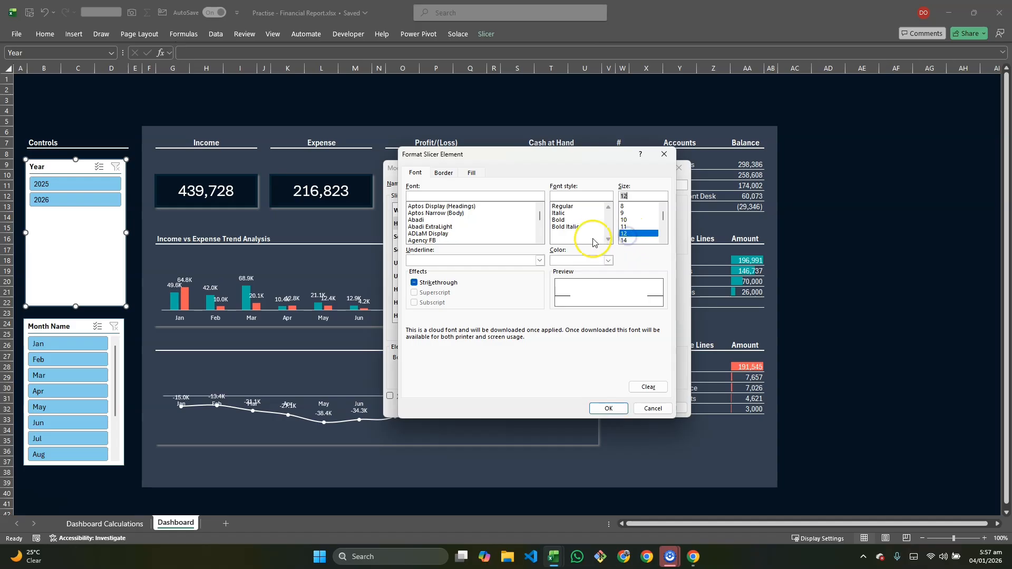
click(630, 227)
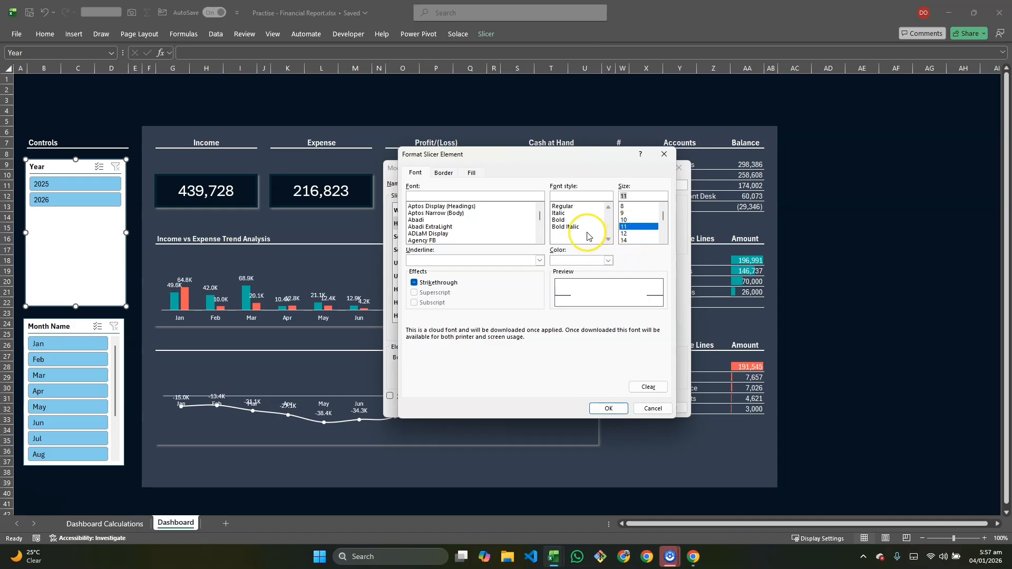
click(575, 220)
click(615, 410)
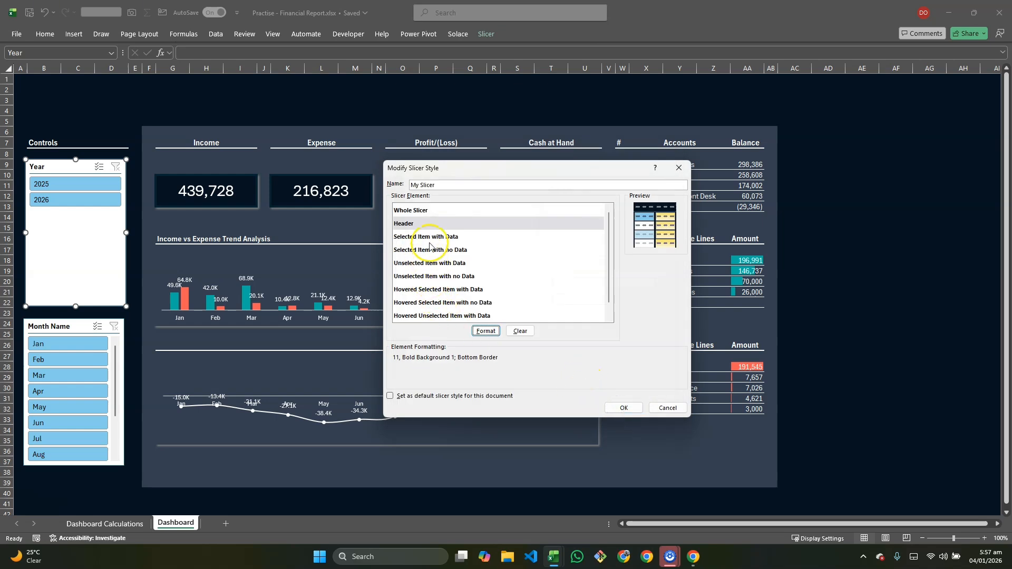
Give the Selected Item with Data element a grey background fill and remove its borders
click(430, 238)
click(485, 332)
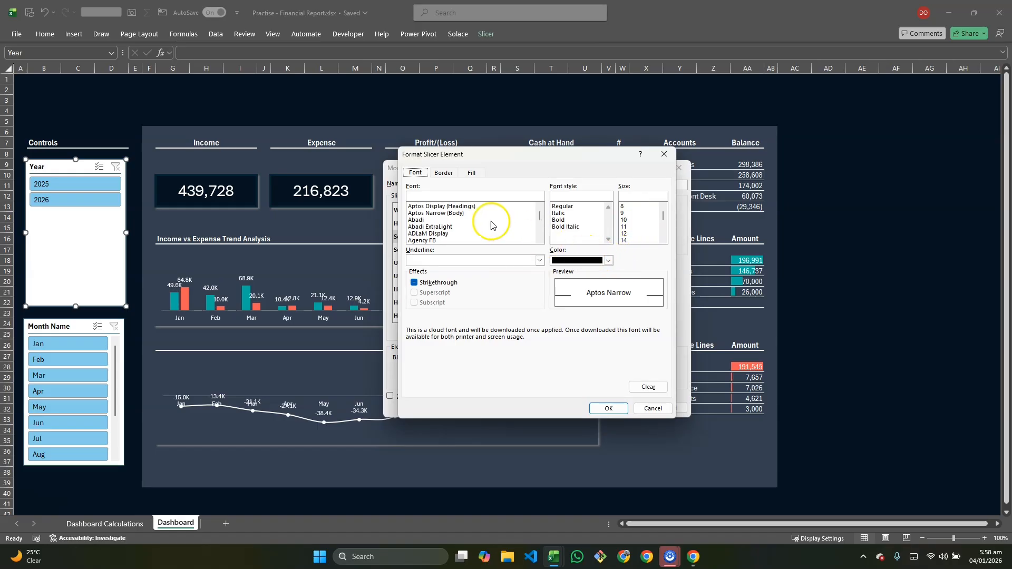
click(472, 174)
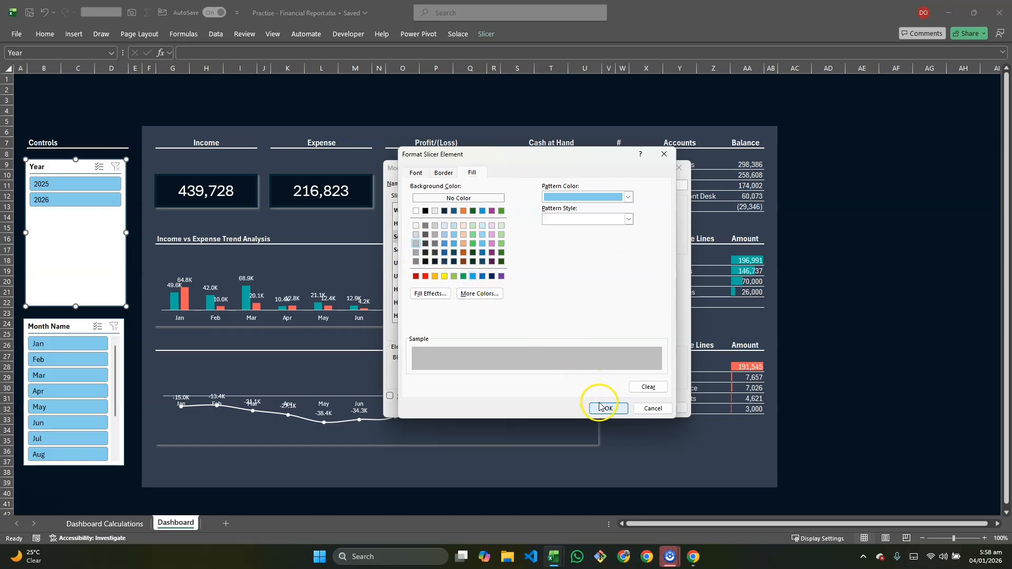
click(443, 172)
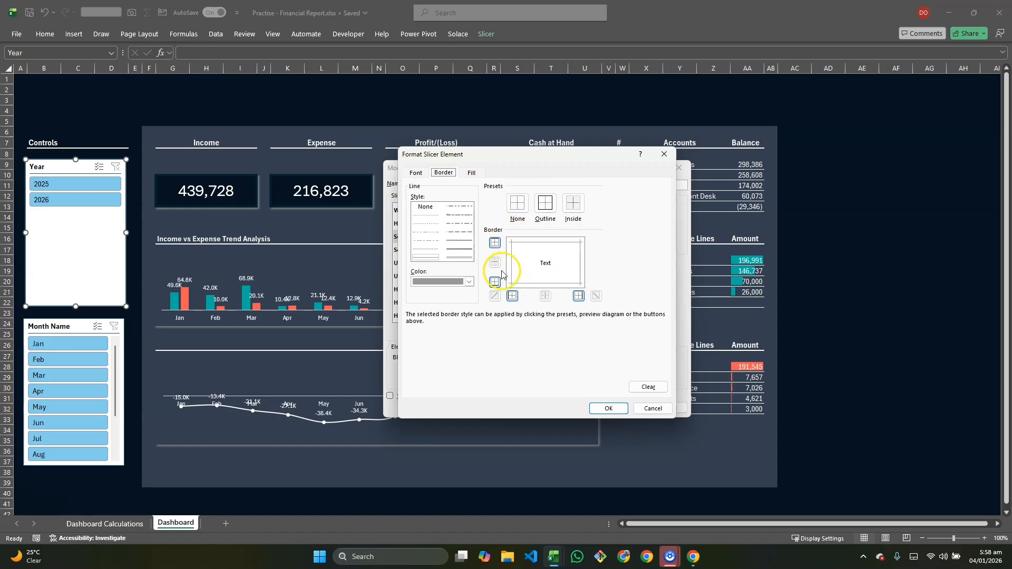
click(516, 213)
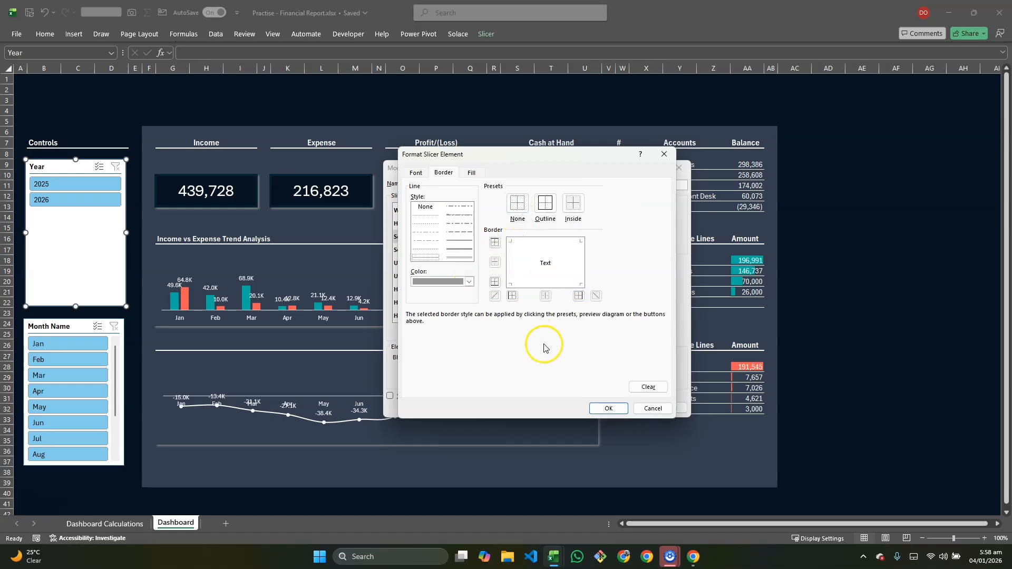
click(595, 409)
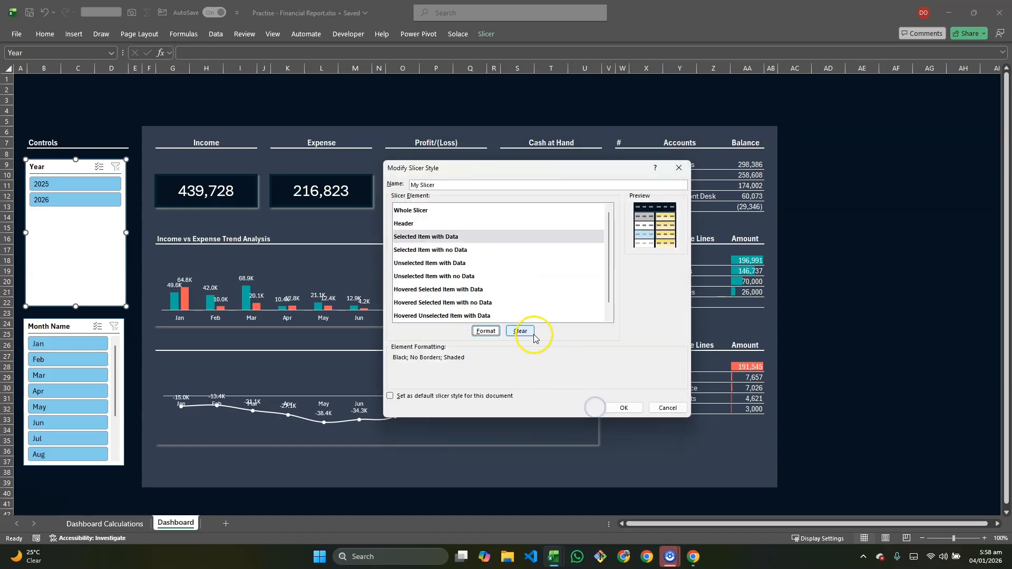
Set the background fill of the Unselected Item with Data element to the custom colour #061320
click(426, 264)
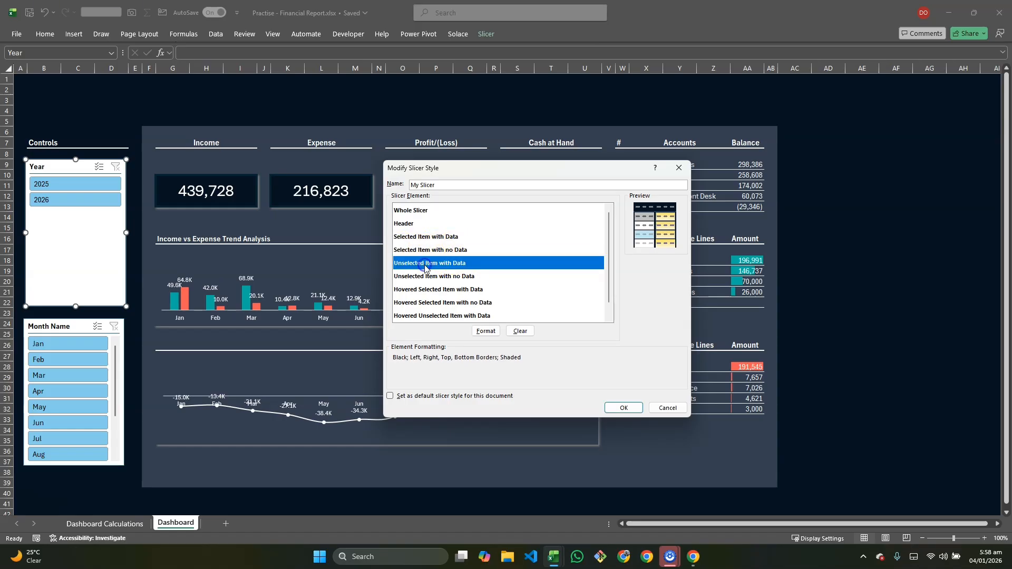
click(484, 330)
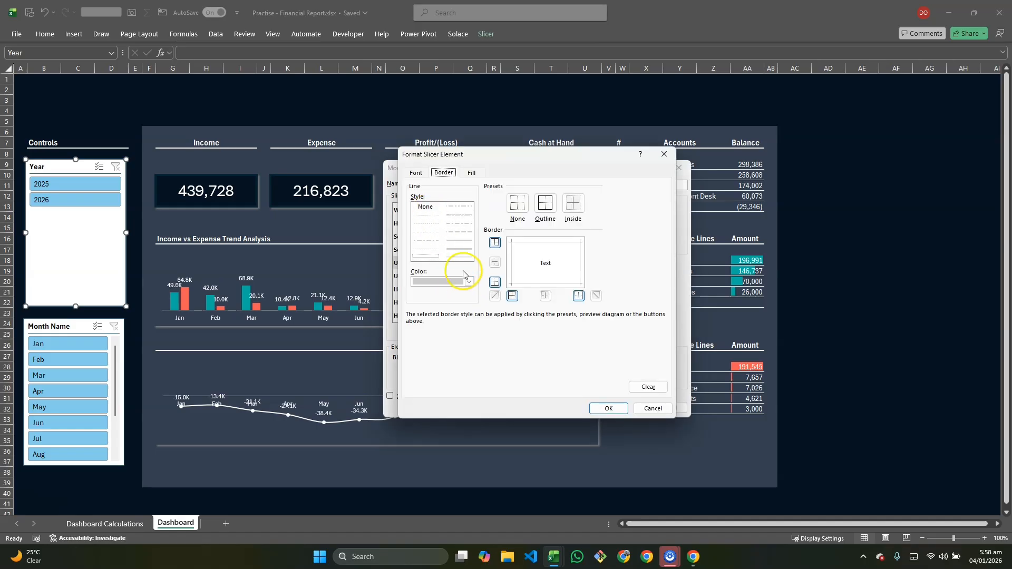
click(472, 173)
click(466, 294)
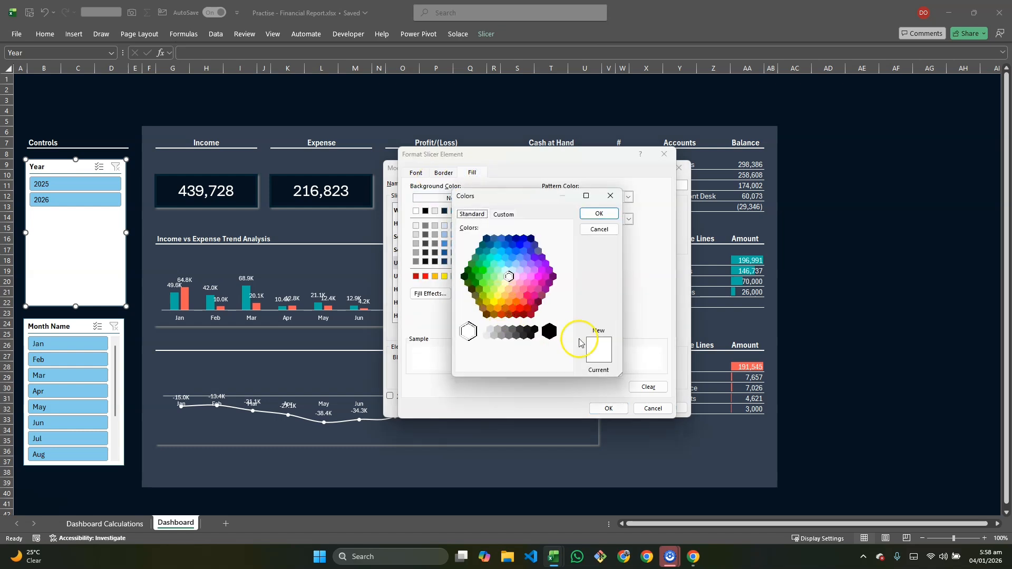
click(504, 214)
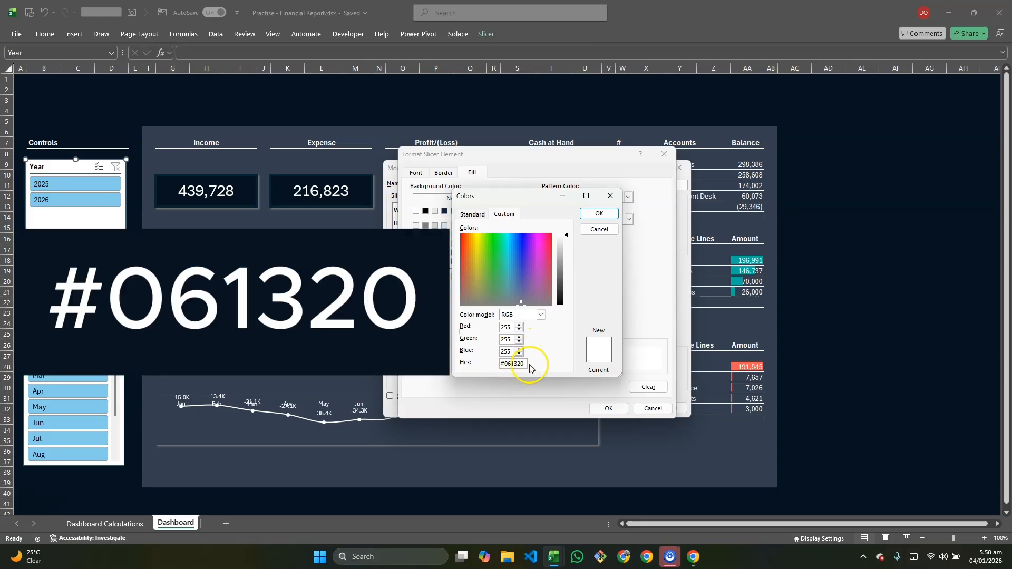
click(599, 213)
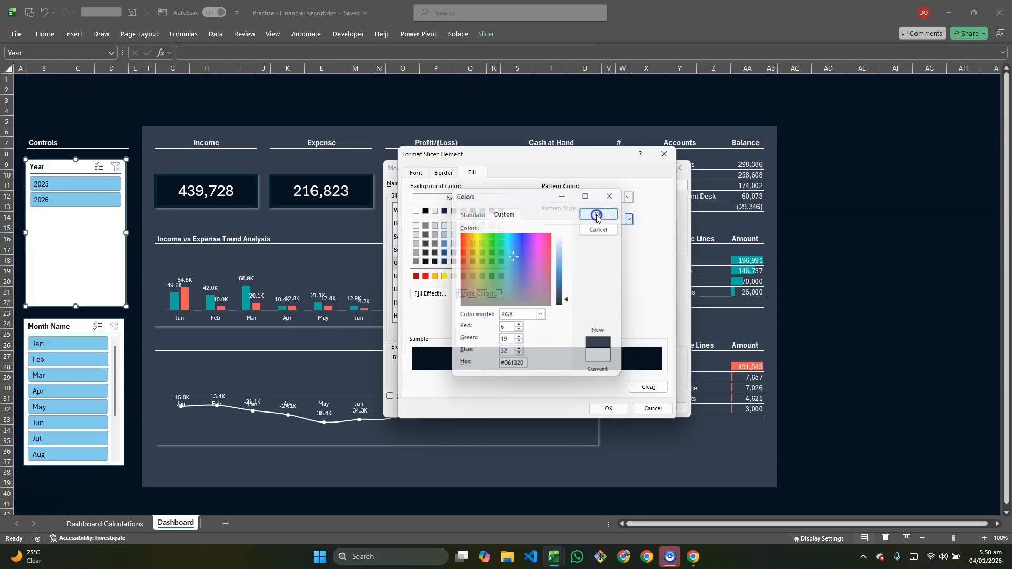
Set the Unselected Item with Data font colour to white and save the My Slicer style
click(417, 174)
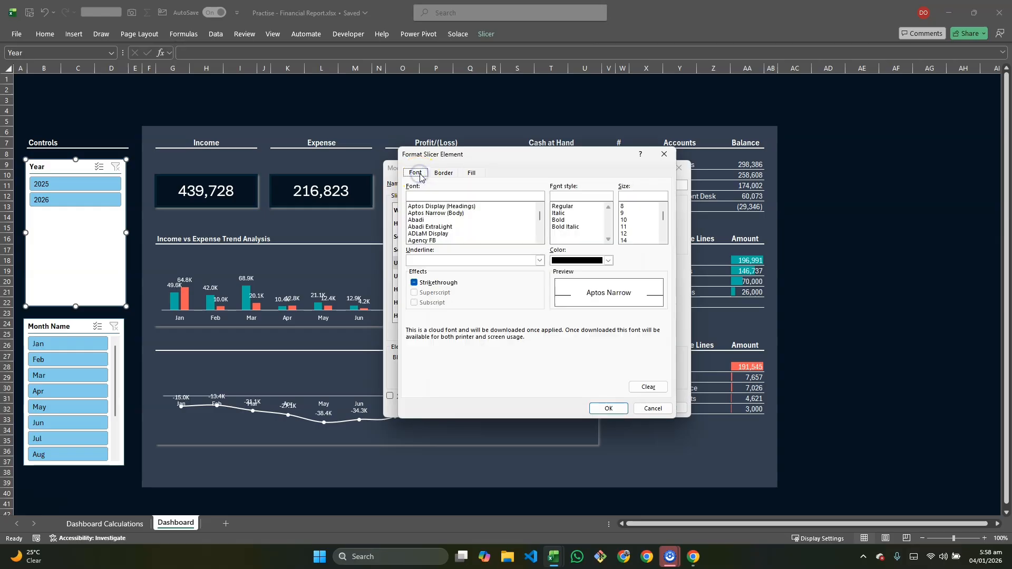
click(608, 261)
click(558, 306)
click(607, 408)
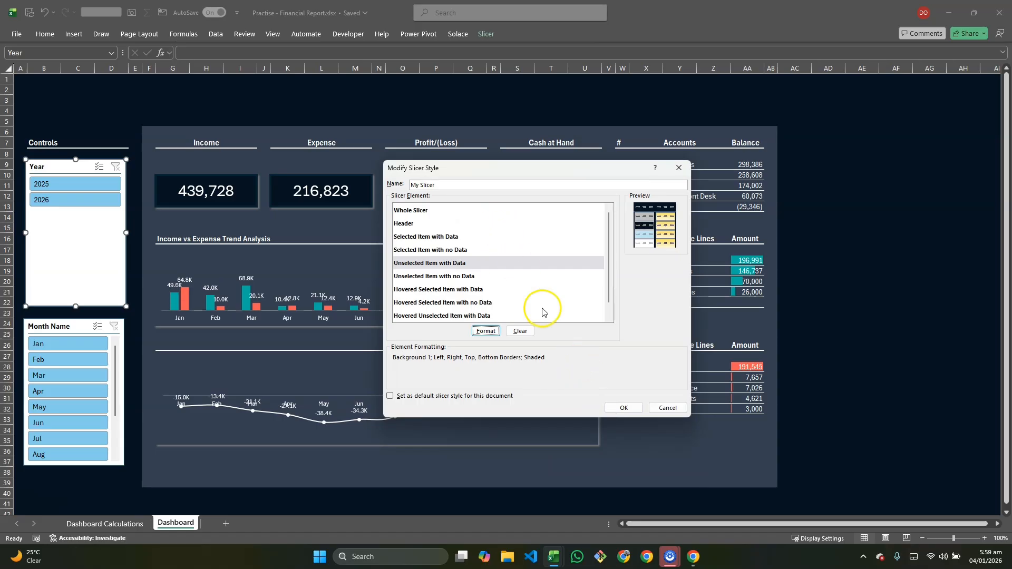
click(623, 408)
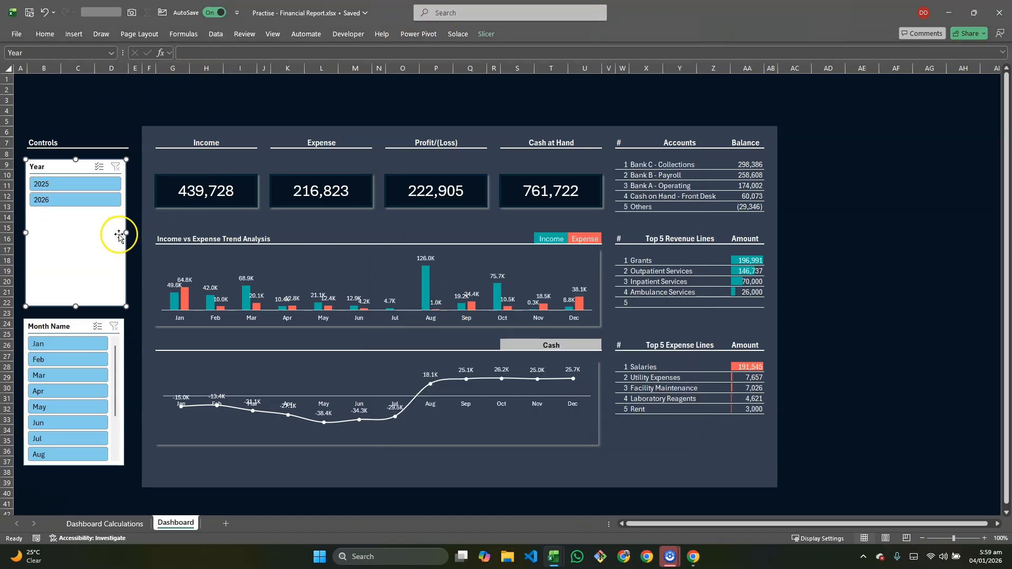
Apply the My Slicer style to the Year slicer and make the bottom border of the style's Header element white
click(478, 37)
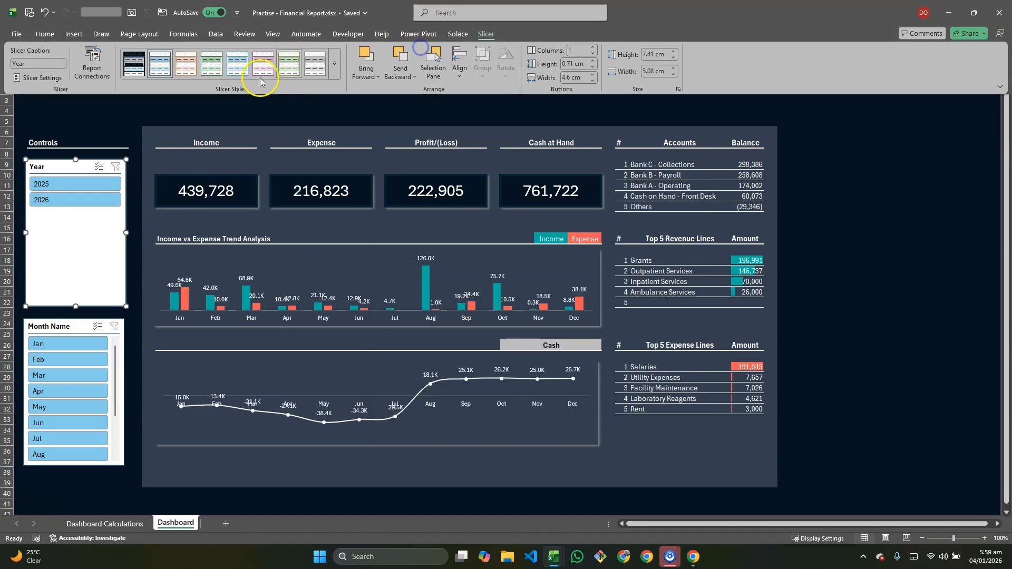
click(135, 71)
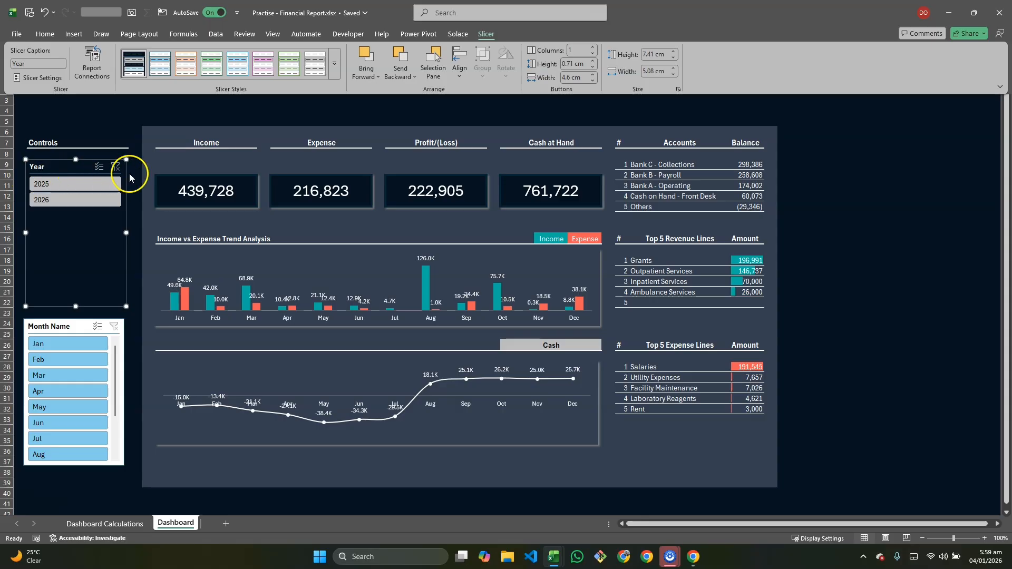
right_click(140, 59)
click(158, 64)
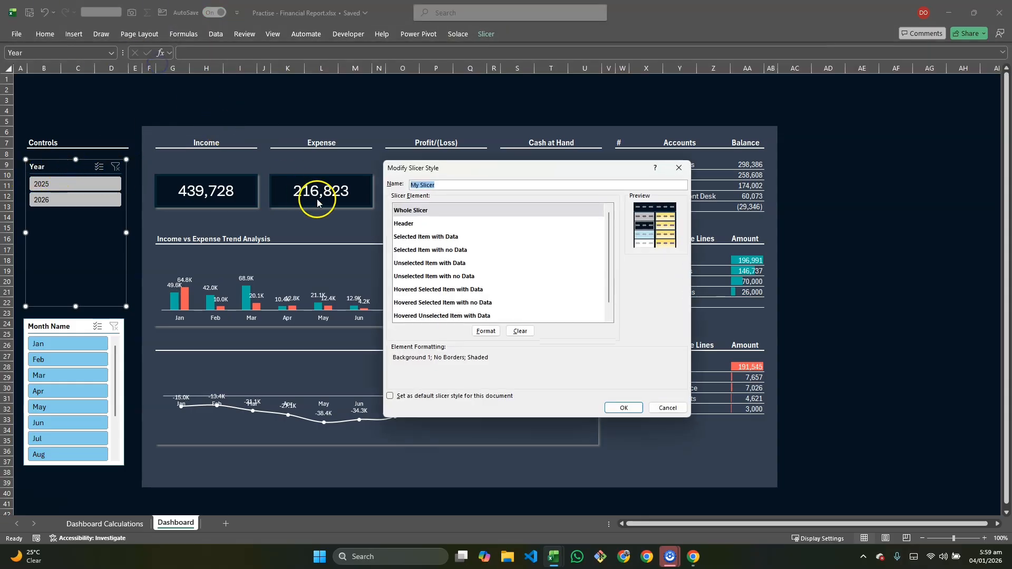
click(412, 224)
click(490, 331)
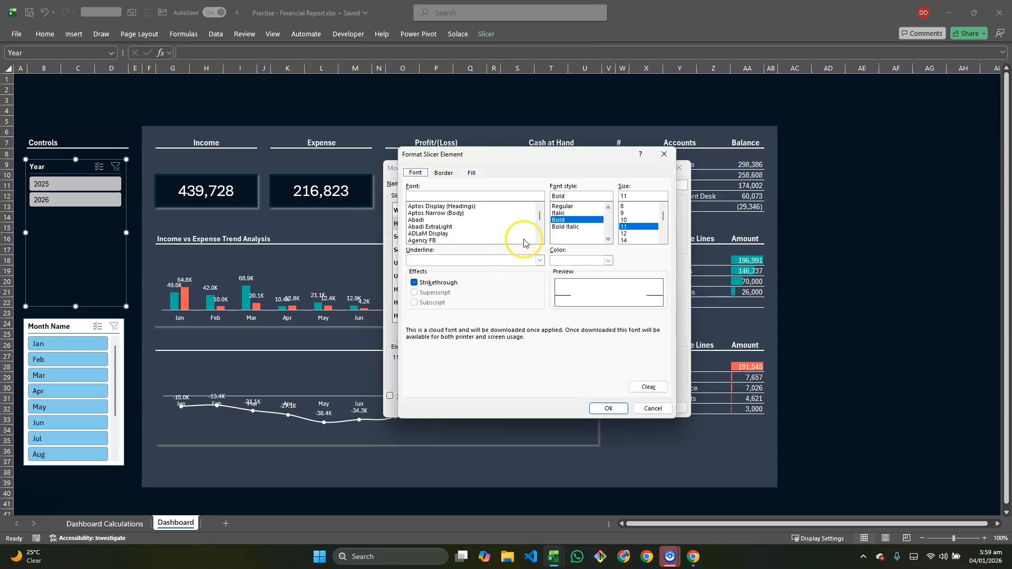
click(443, 172)
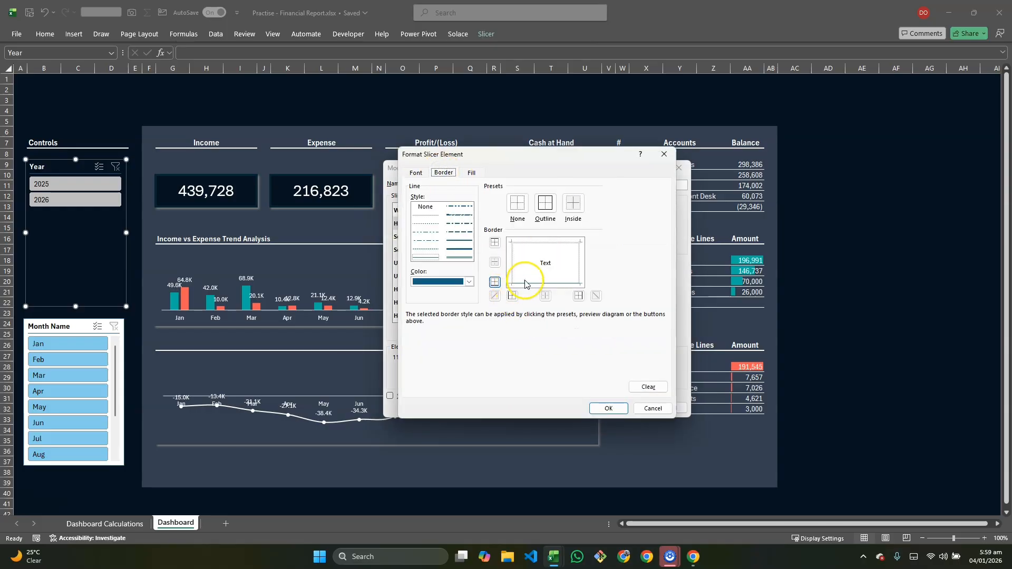
click(468, 282)
click(418, 328)
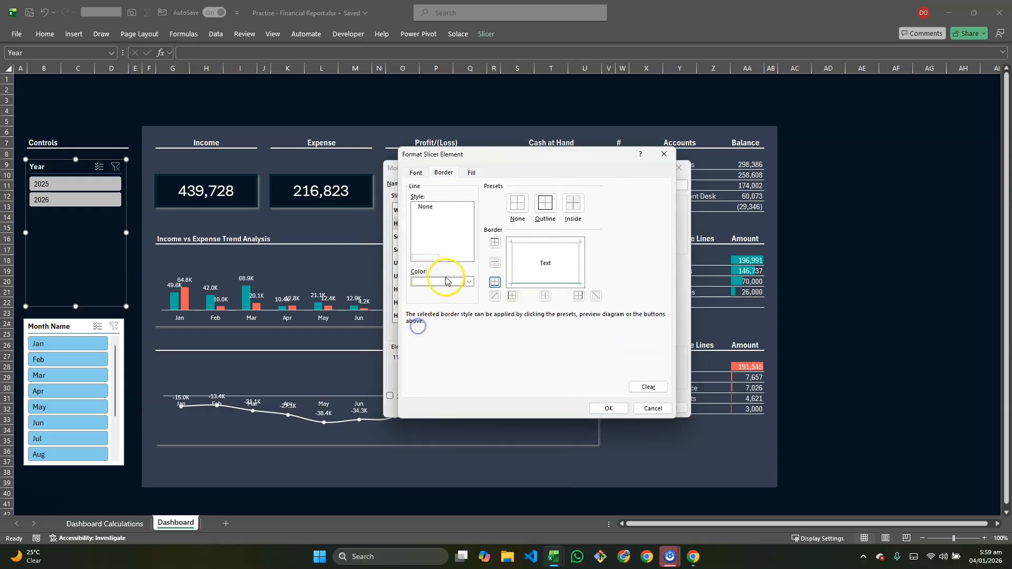
click(494, 282)
click(611, 408)
click(624, 408)
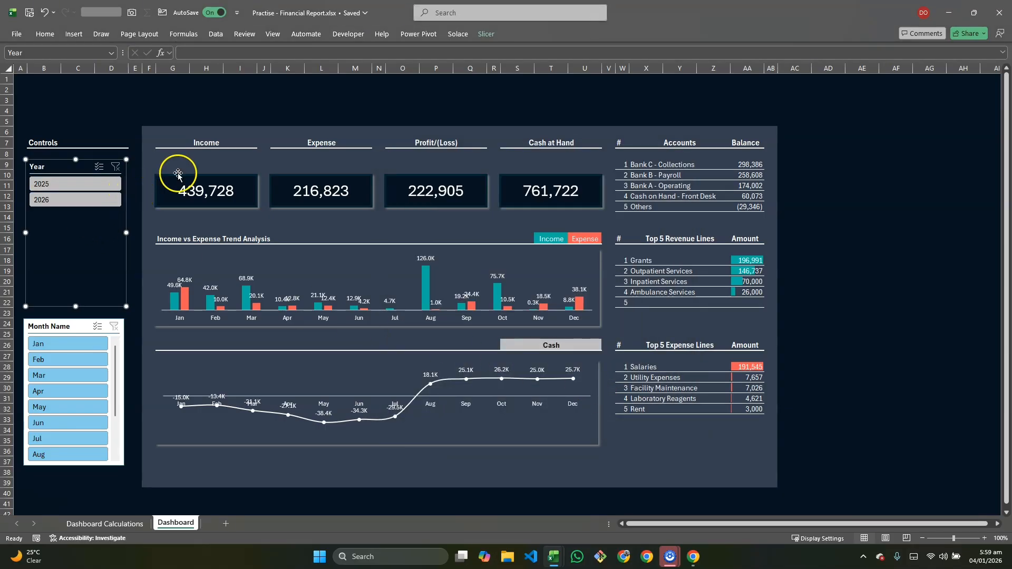
Arrange the Year slicer's buttons in 2 columns and shorten the slicer to fit its single row of buttons
click(484, 34)
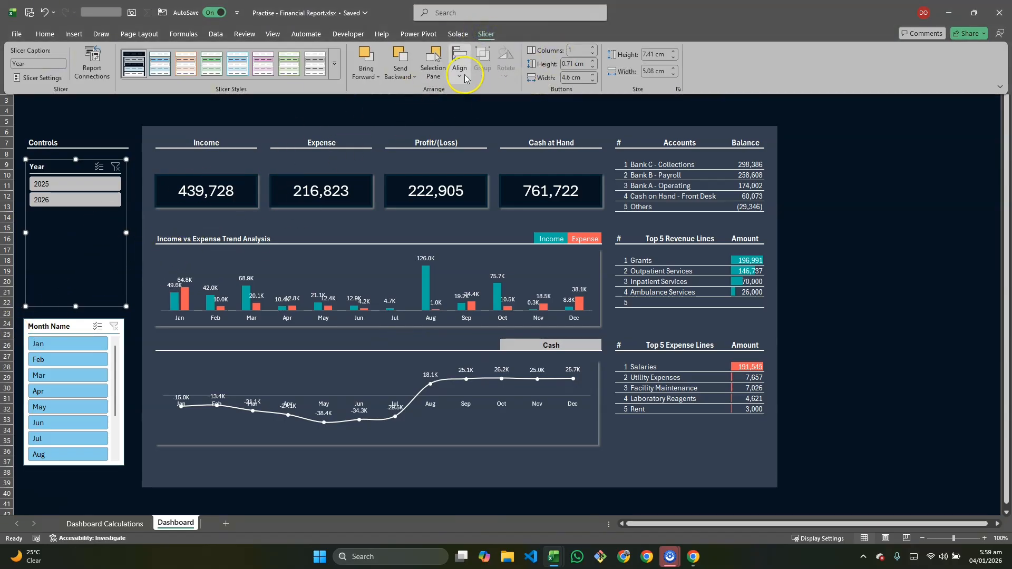
click(592, 47)
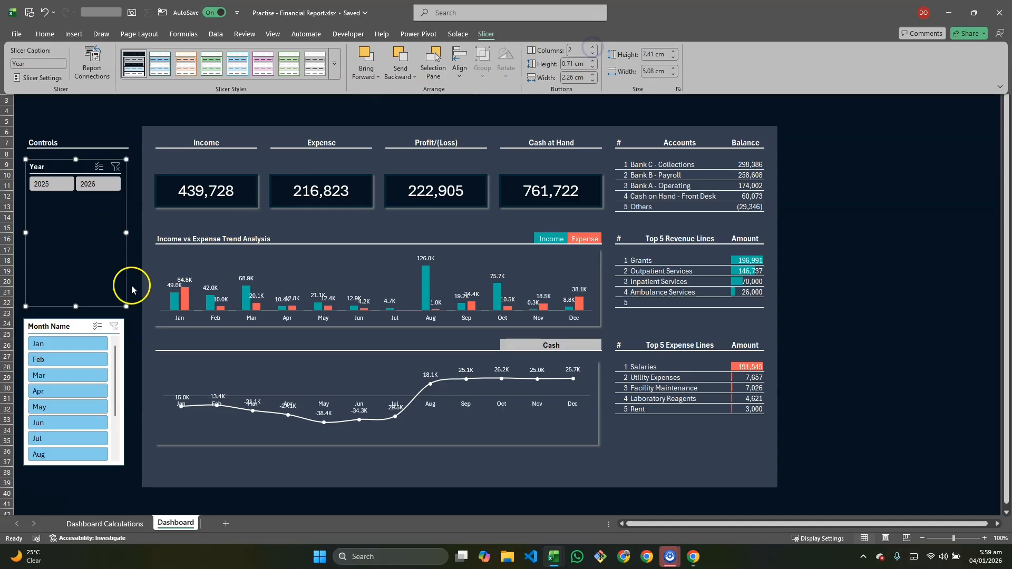
click(73, 307)
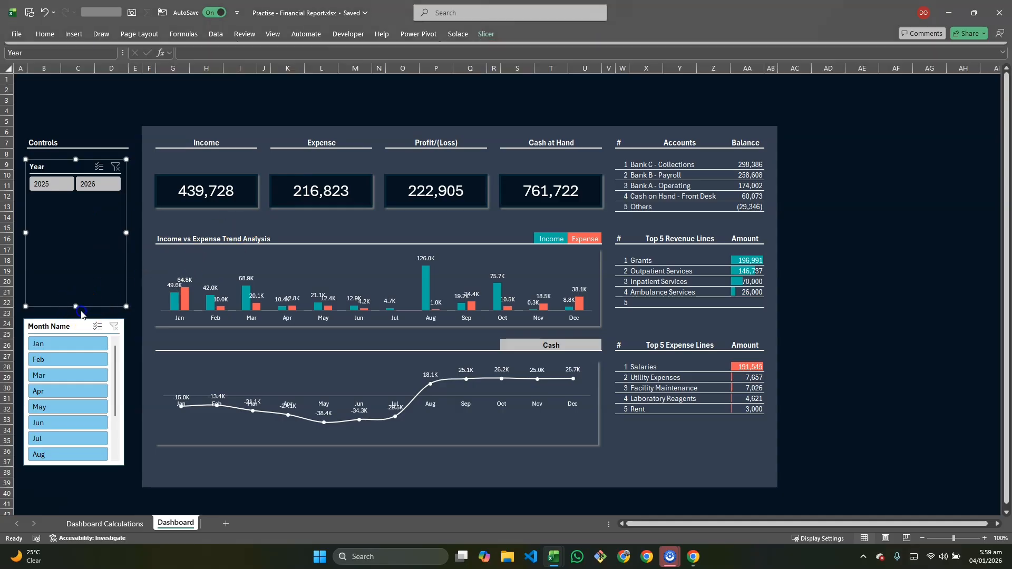
drag(74, 306, 76, 205)
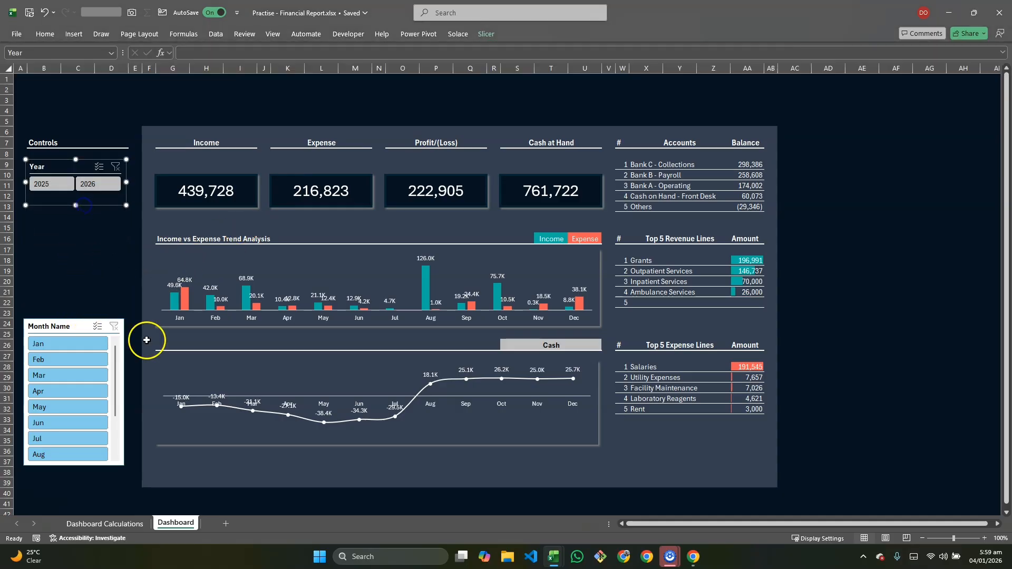
Test the Year slicer by selecting 2025 and then 2026
click(50, 182)
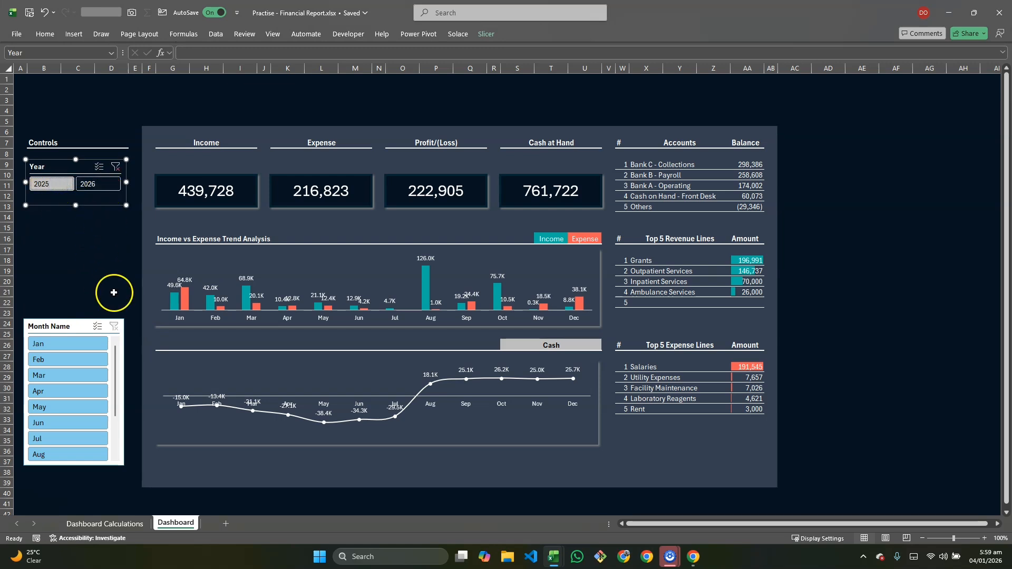
click(98, 186)
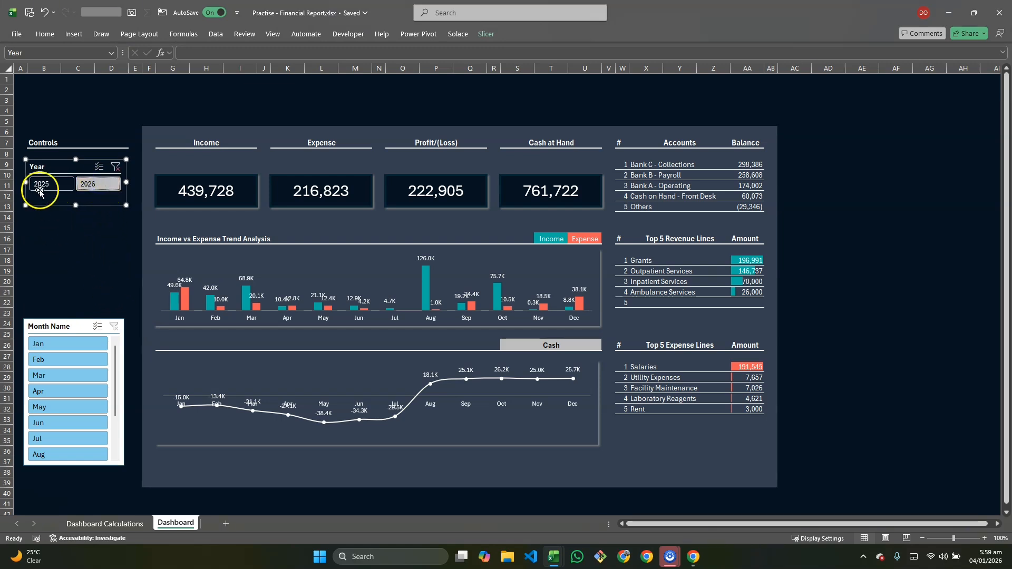
Move the Month Name slicer up to sit just below the Year slicer and apply the My Slicer style to it
drag(63, 319, 63, 220)
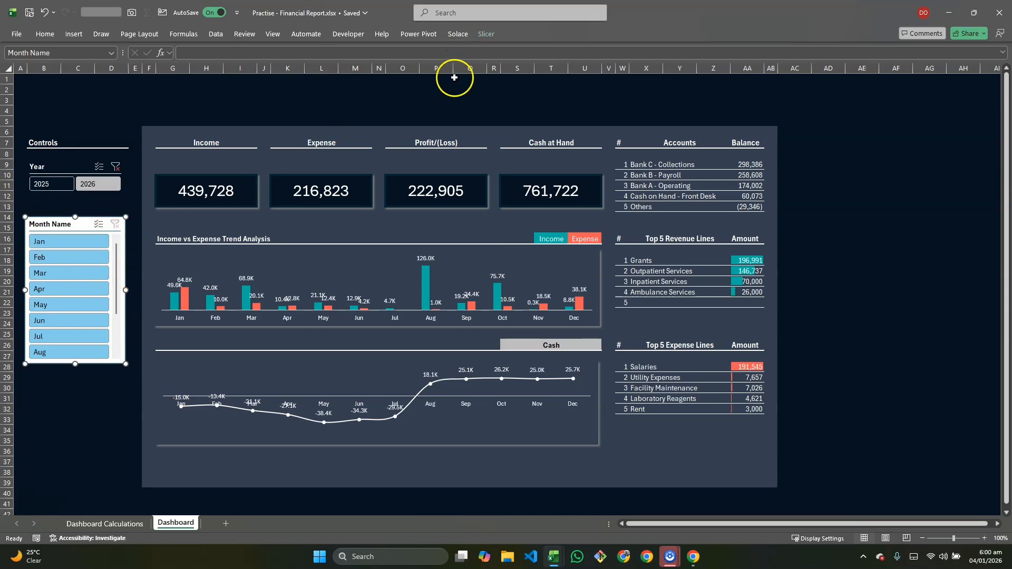
click(486, 34)
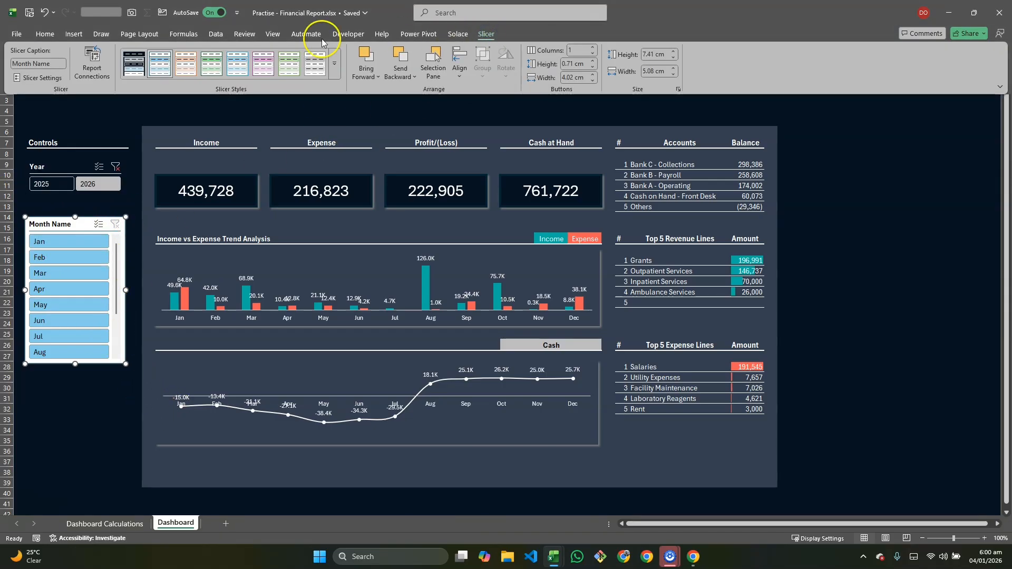
click(133, 64)
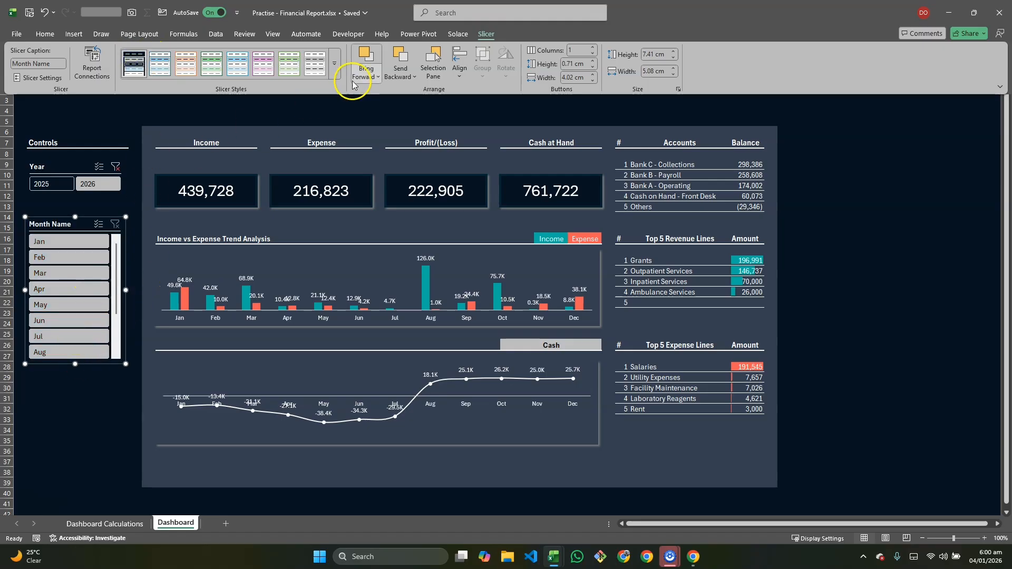
Arrange the Month Name slicer's buttons in 2 columns and shorten the slicer to end just below Nov and Dec
click(592, 47)
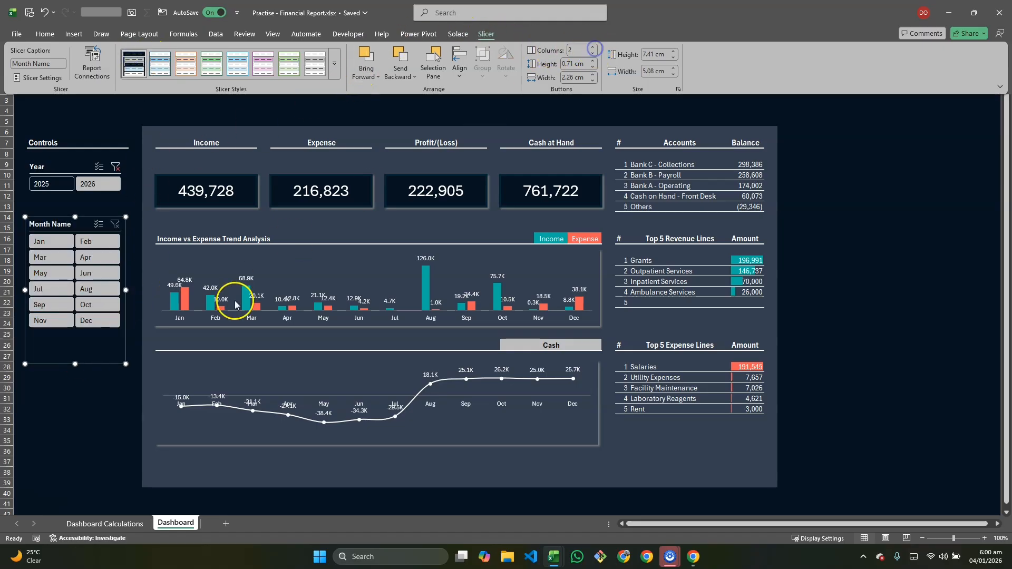
click(74, 362)
drag(75, 362, 76, 336)
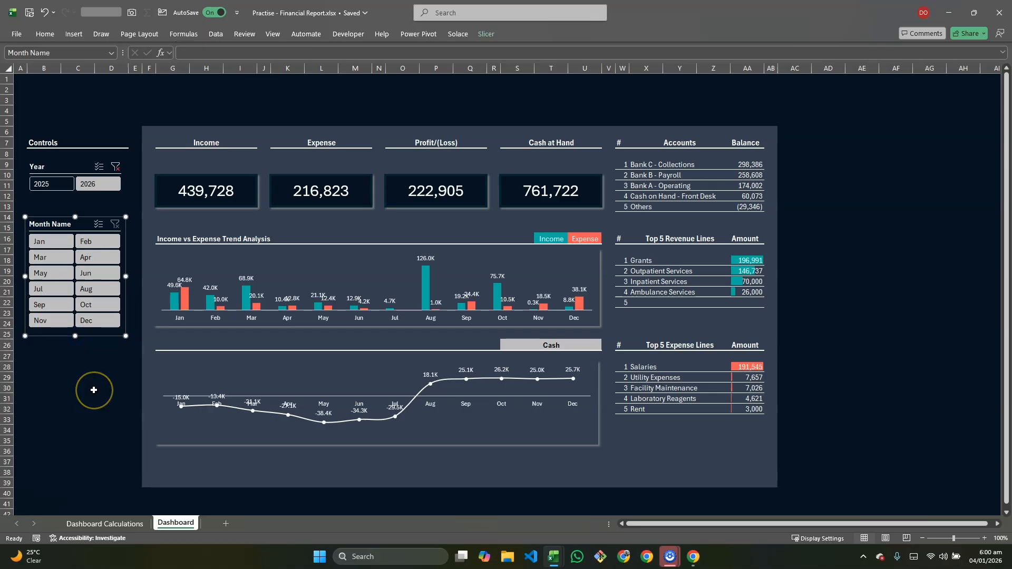
Test the Month Name slicer by selecting individual months such as Jan, Feb, May and Sep
click(46, 243)
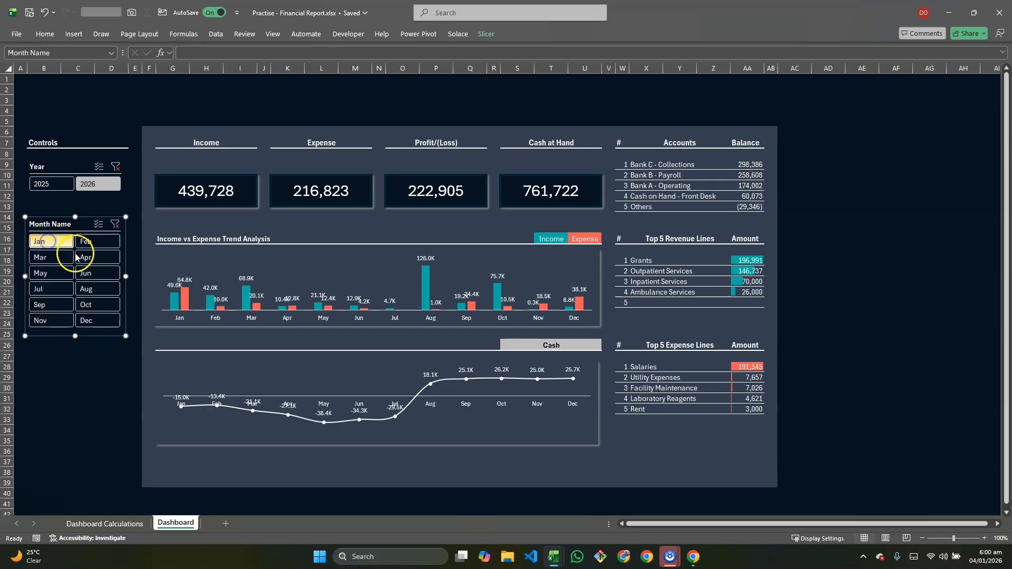
click(101, 245)
click(92, 270)
click(47, 272)
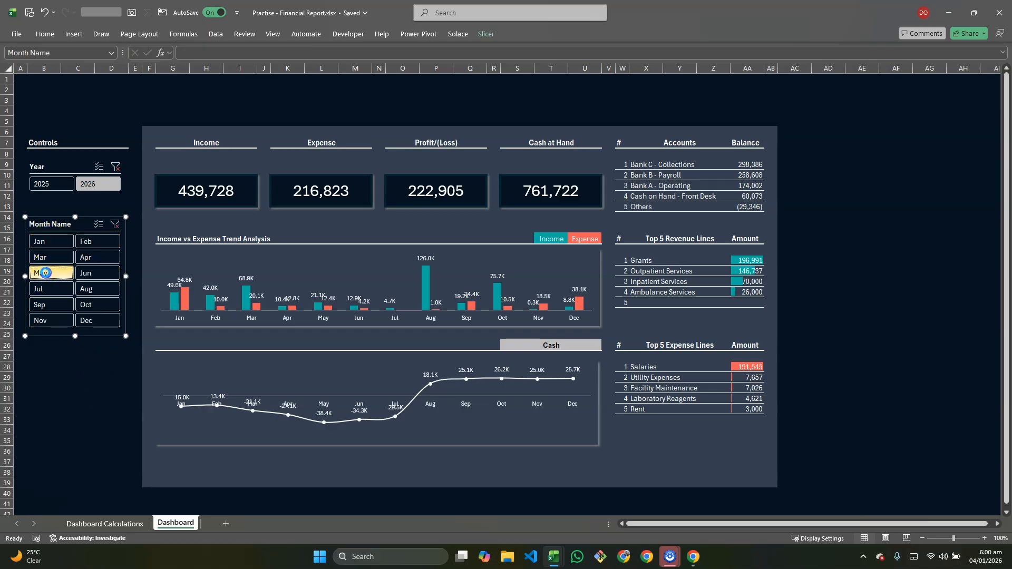
click(48, 304)
click(106, 320)
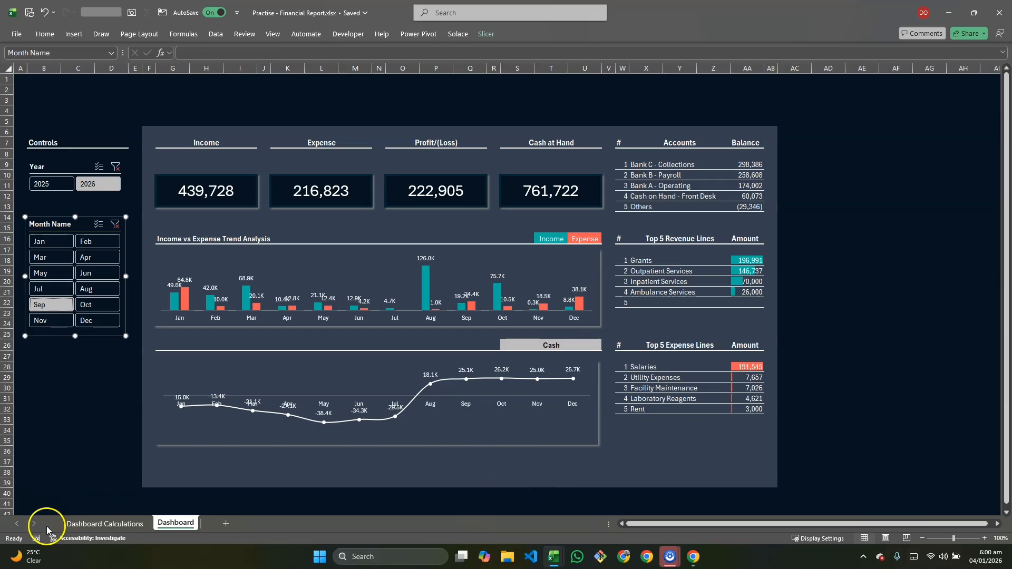
Check which PivotTables are offered in the Year slicer's report connections, without connecting any
click(88, 524)
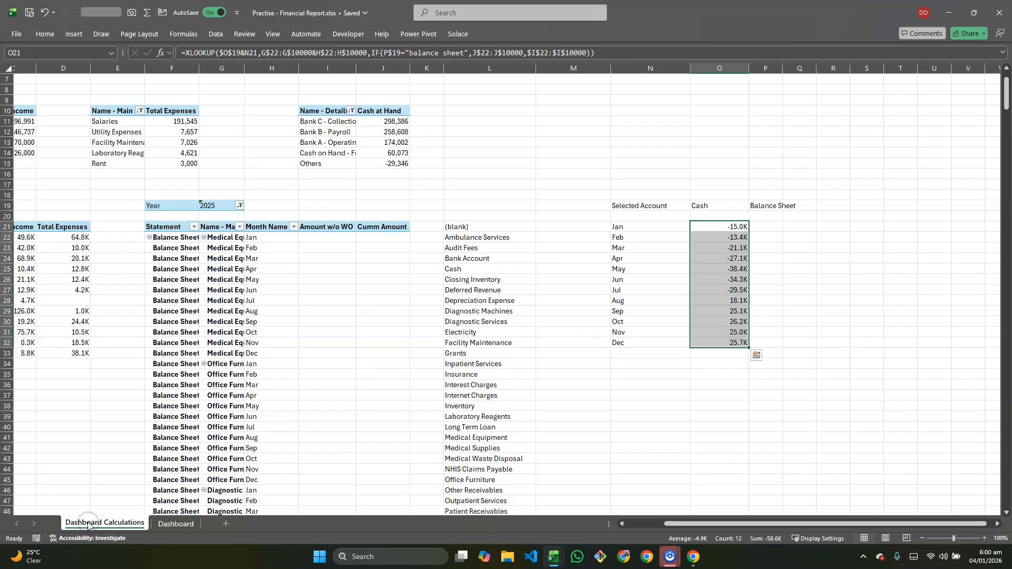
click(174, 523)
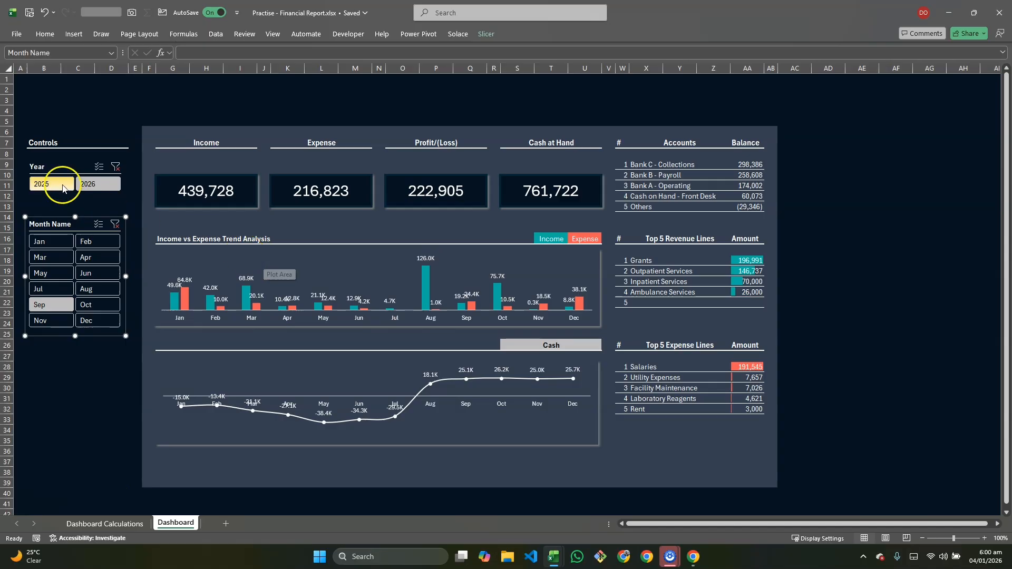
right_click(55, 166)
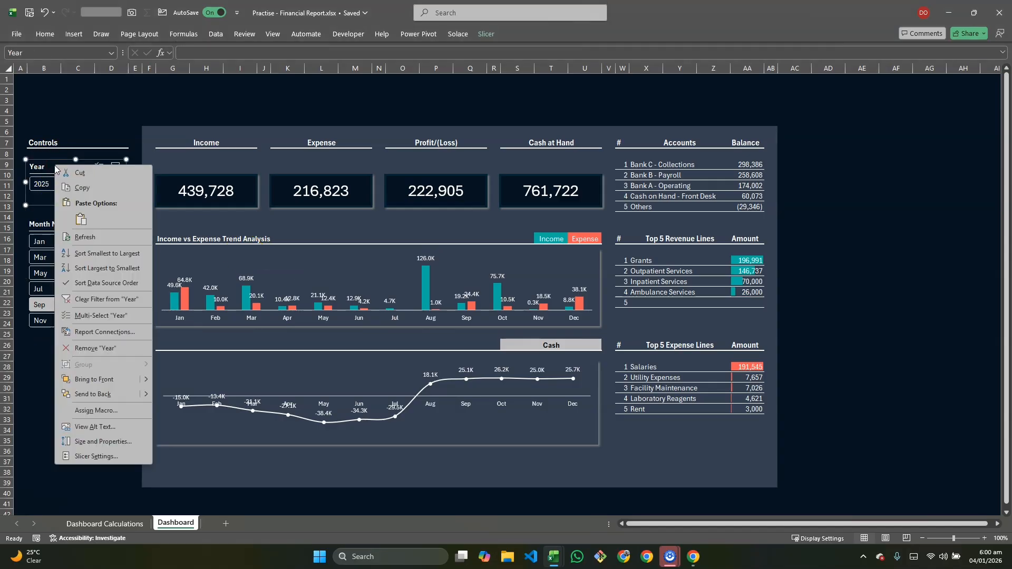
click(106, 331)
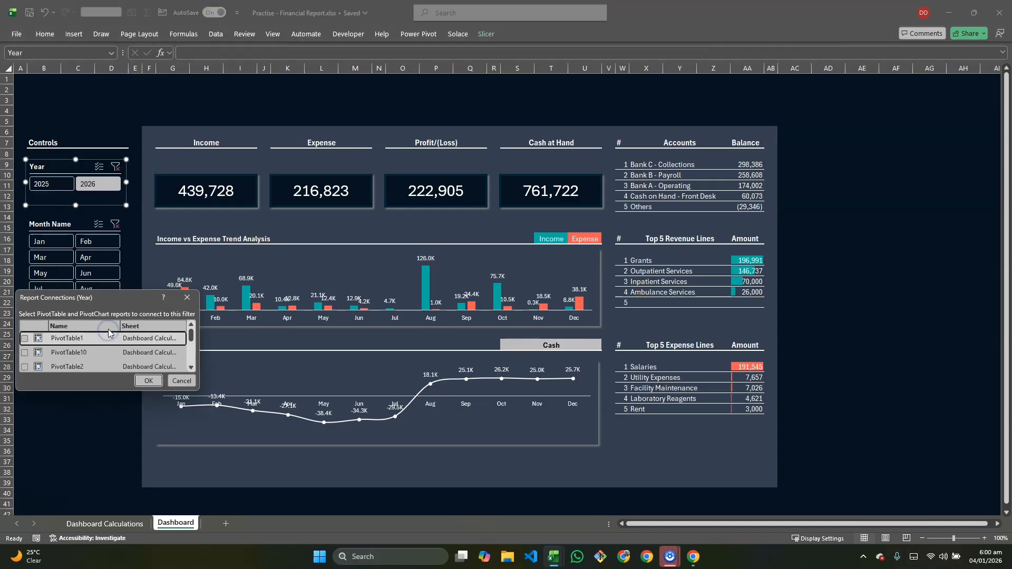
drag(115, 302, 392, 141)
drag(445, 233, 447, 459)
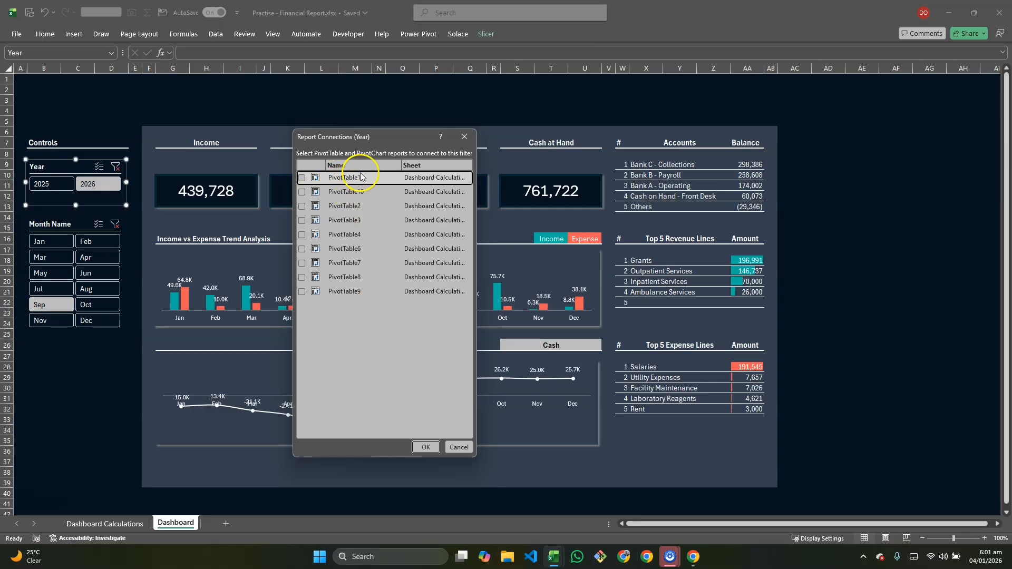
click(462, 448)
Rename the Total Income PivotTable at B4 on the Dashboard Calculations sheet as income
click(135, 524)
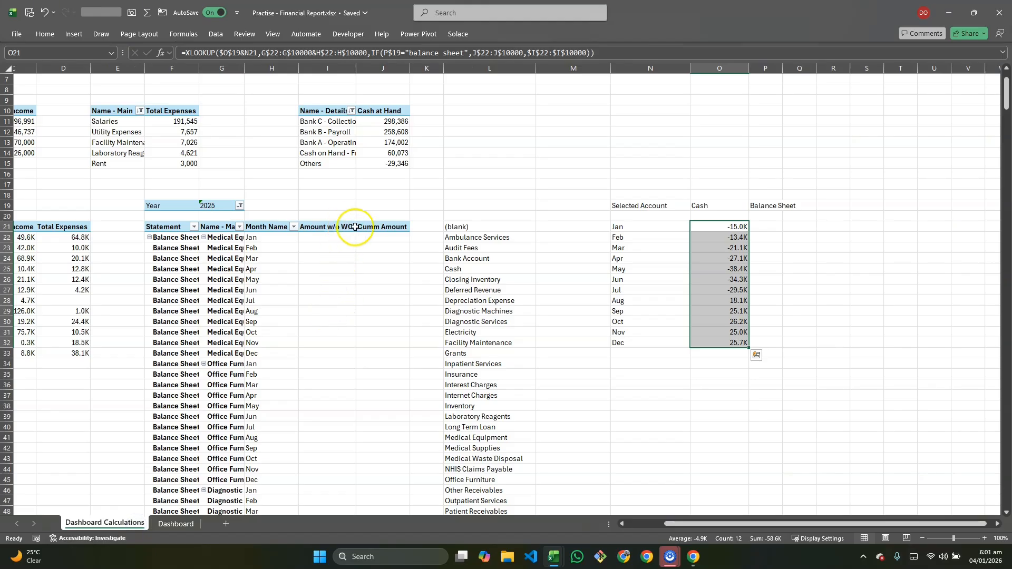
scroll(353, 227, left, 3)
scroll(91, 127, up, 2)
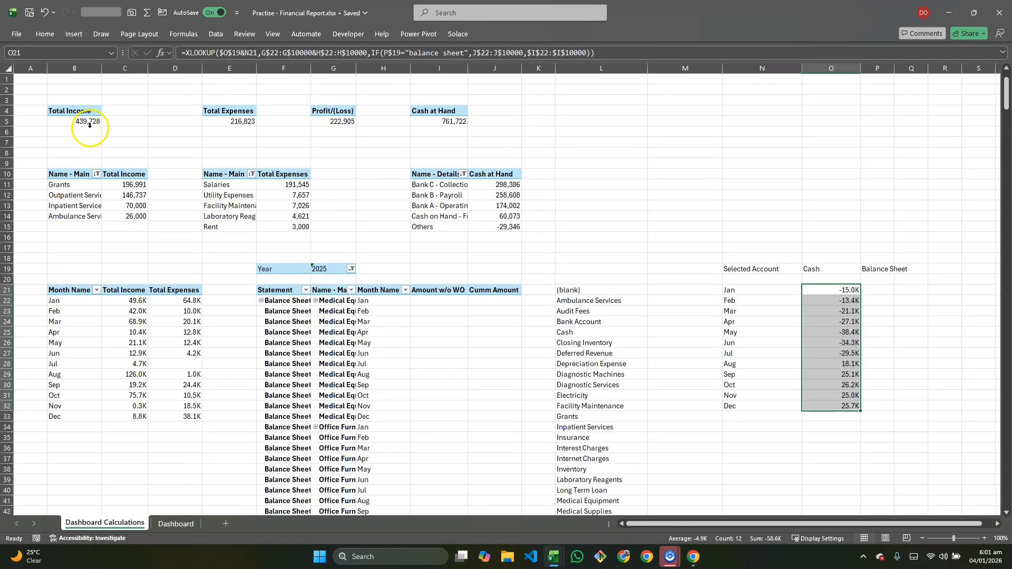
click(88, 123)
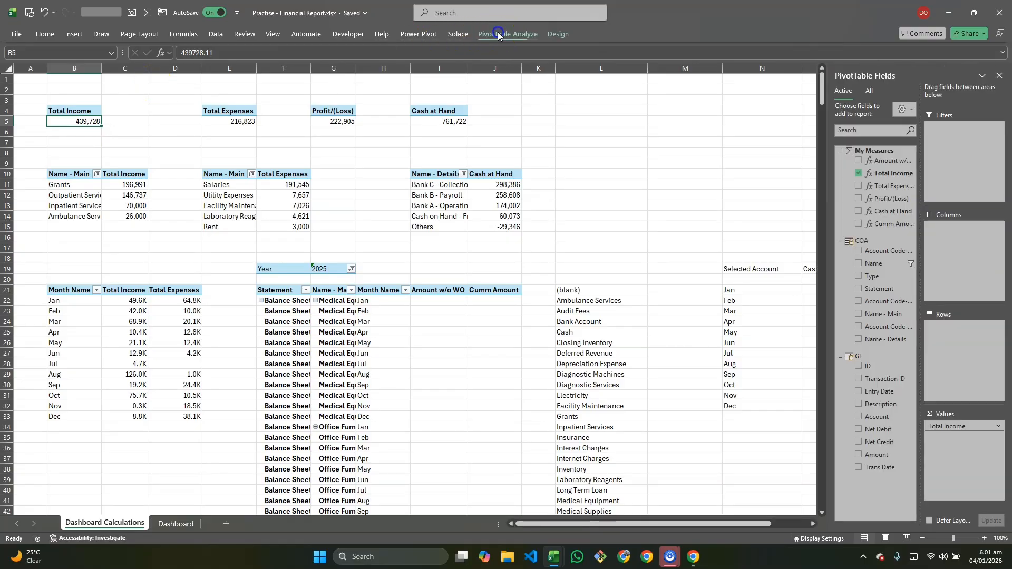
click(498, 33)
click(40, 63)
drag(54, 63, 23, 63)
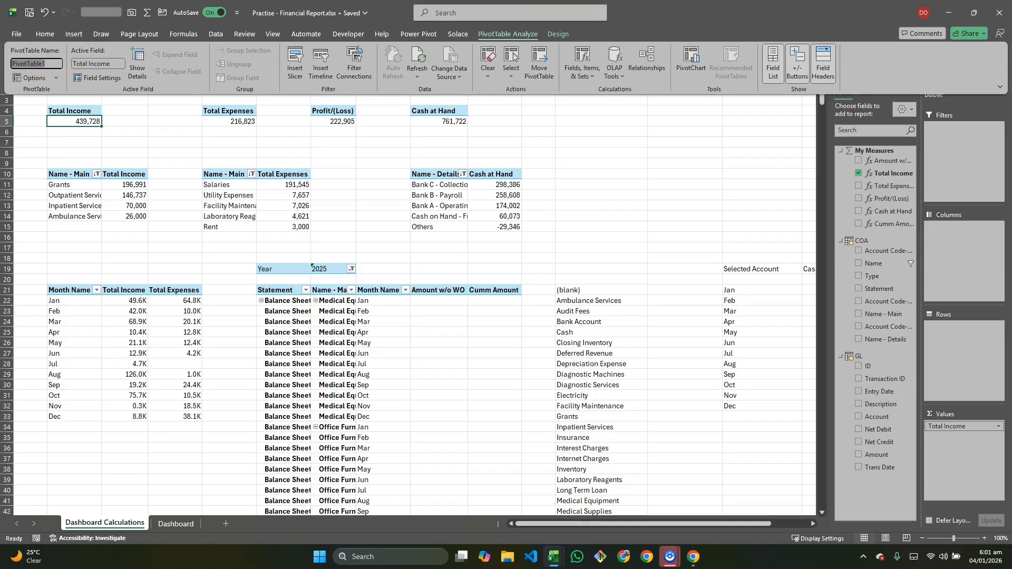
key(BackSpace)
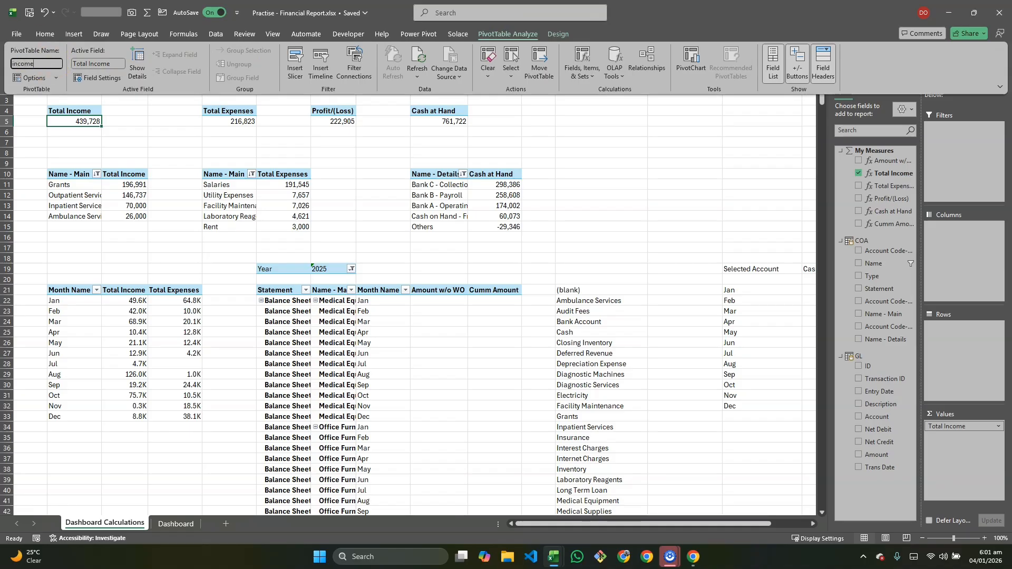
key(Return)
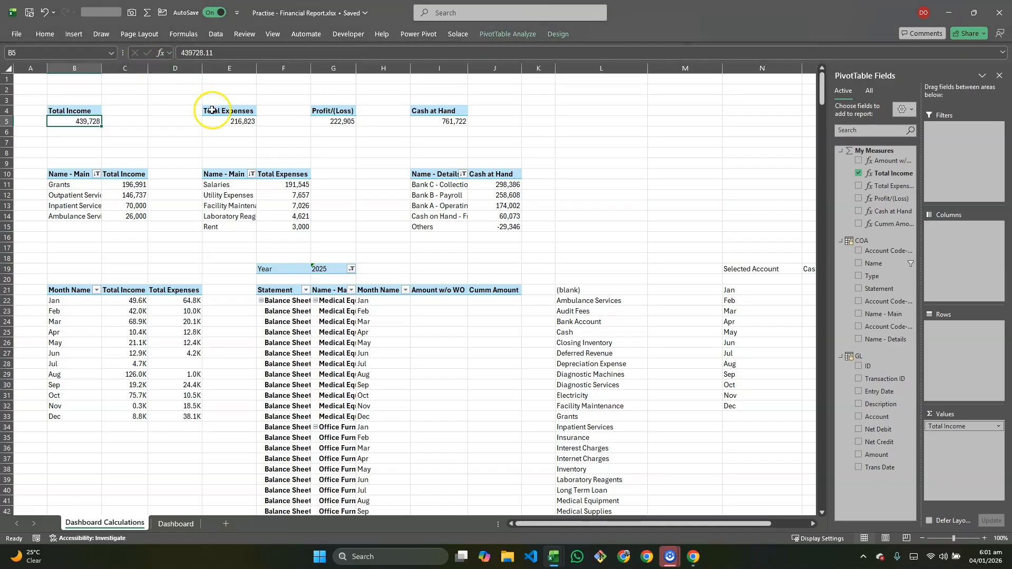
Give the Total Expenses PivotTable at E4 a descriptive name for its expense figure
click(236, 121)
click(508, 33)
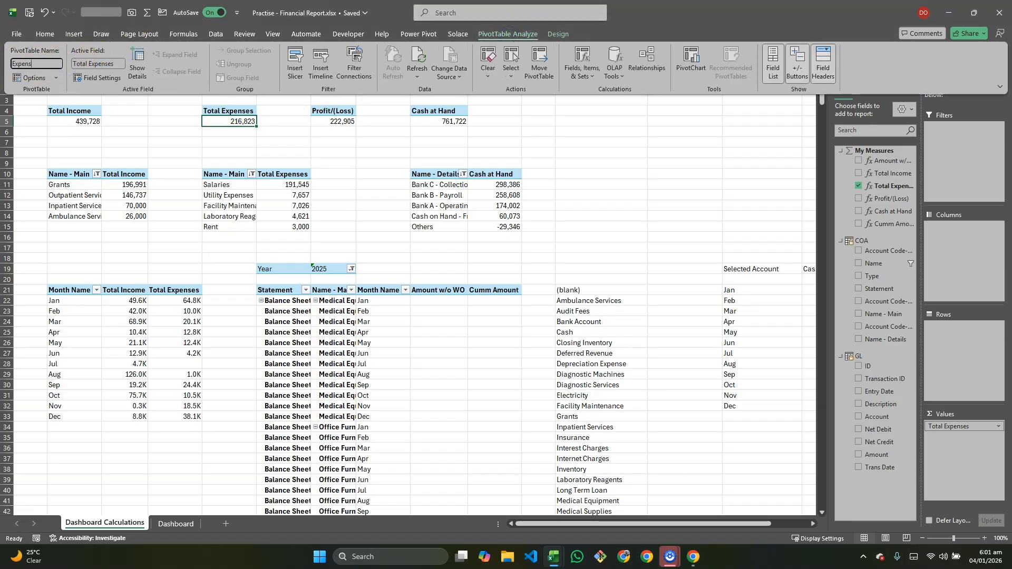
Rename the Profit/(Loss) PivotTable at G4 as P/L
click(331, 121)
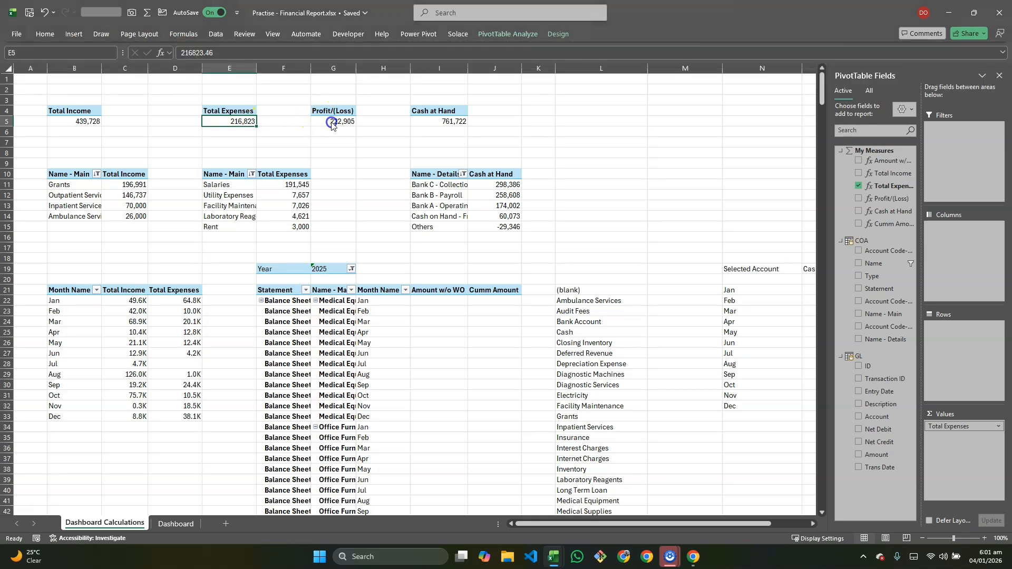
click(509, 34)
click(35, 63)
key(BackSpace)
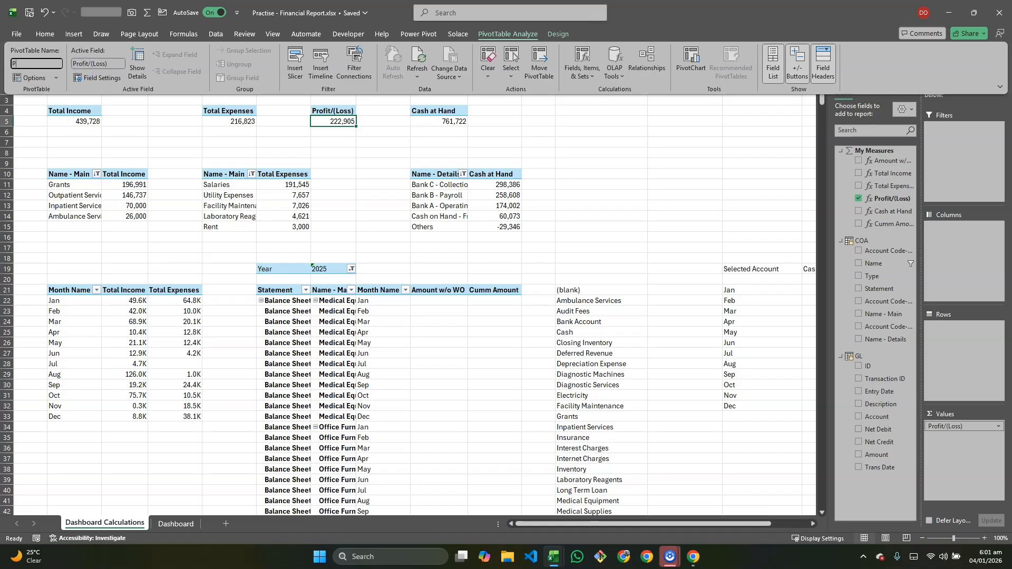
Rename the Cash at Hand PivotTable at I4 as Cash at hand and recheck the name of the Profit/(Loss) PivotTable
click(446, 122)
click(533, 35)
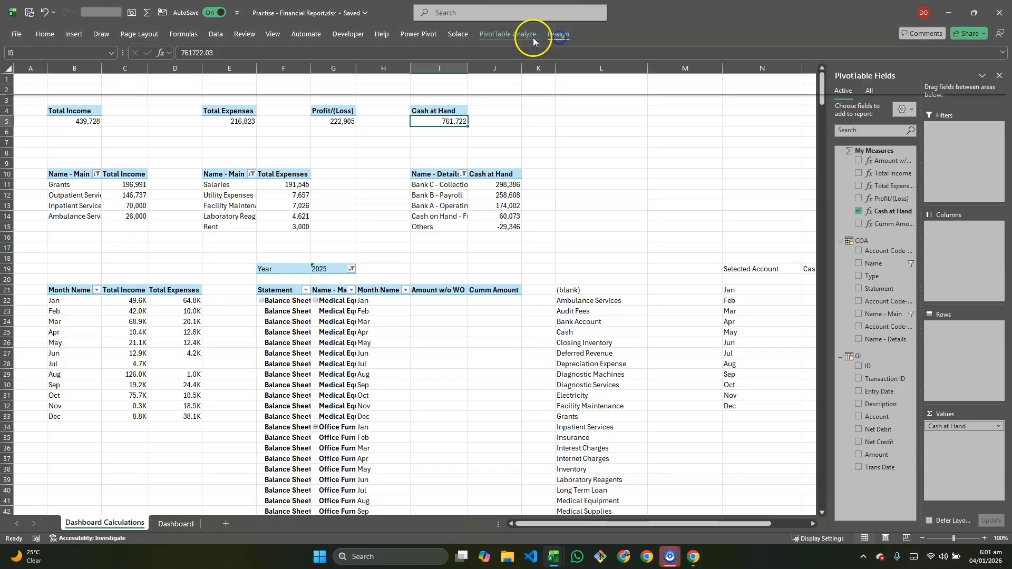
click(35, 63)
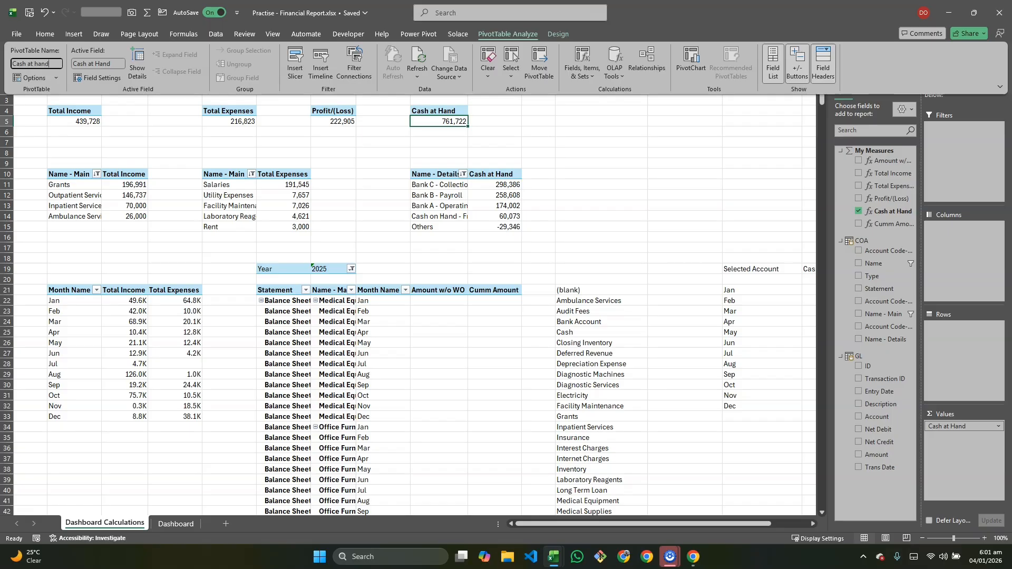
key(Return)
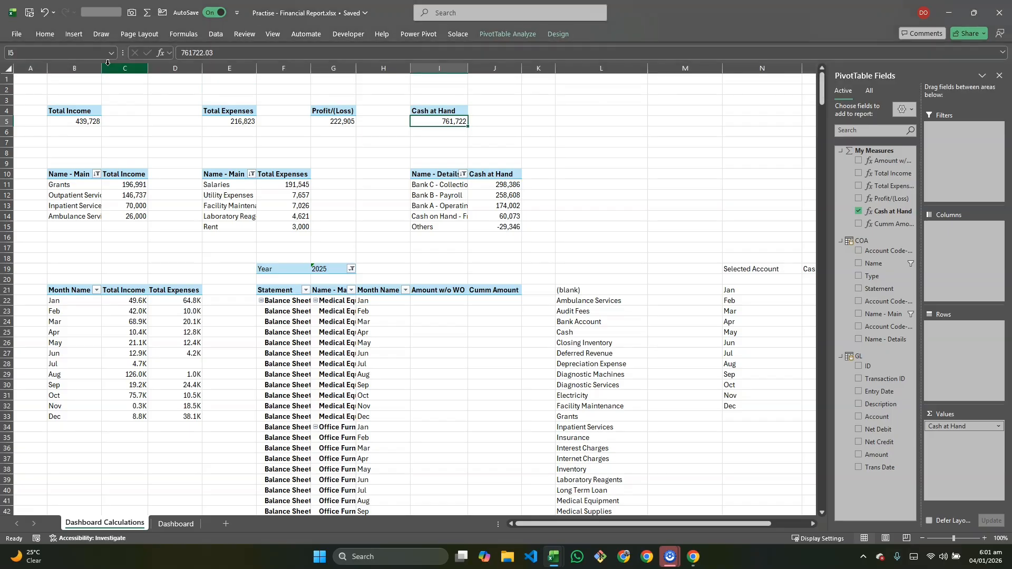
click(324, 117)
click(509, 35)
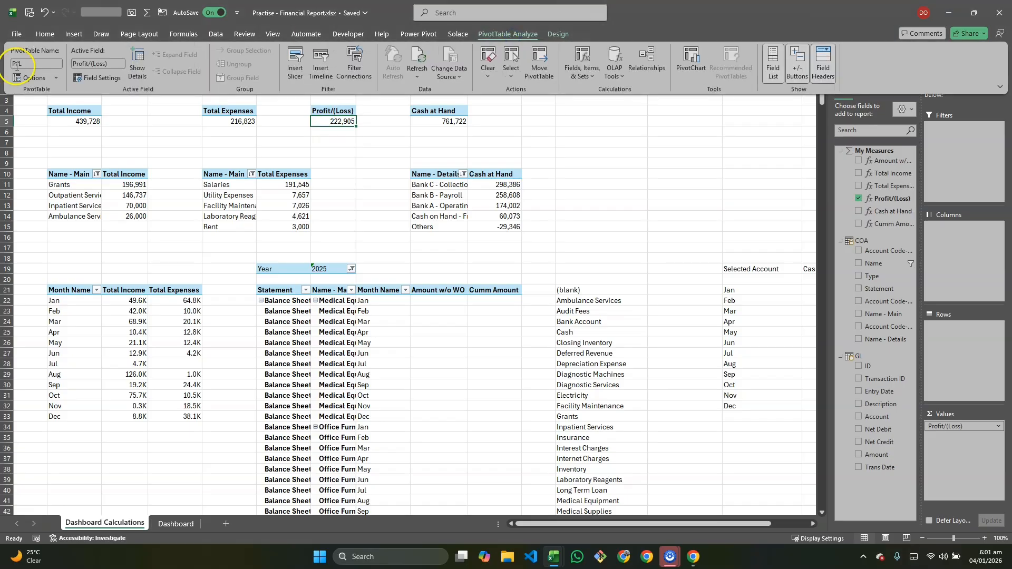
Name the income category PivotTable at B10 Top 5 income and the expense category PivotTable at E10 Top 5 expense
click(91, 205)
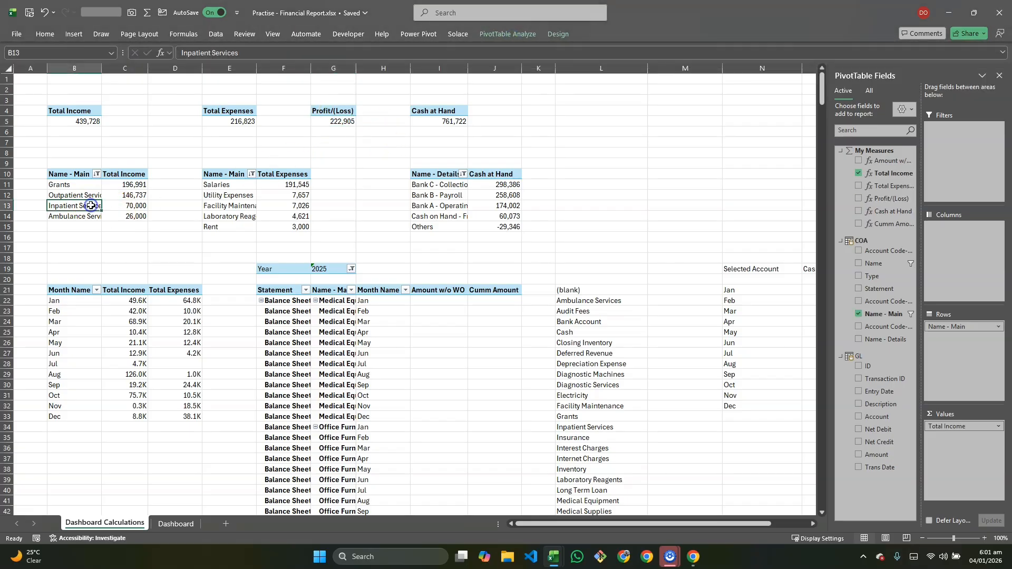
click(495, 37)
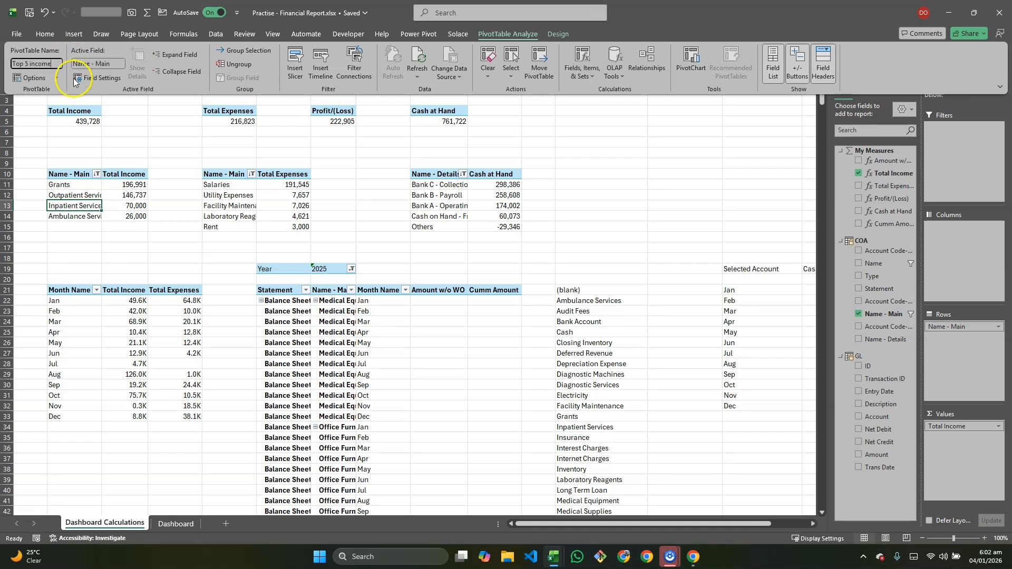
click(238, 209)
click(519, 36)
click(51, 62)
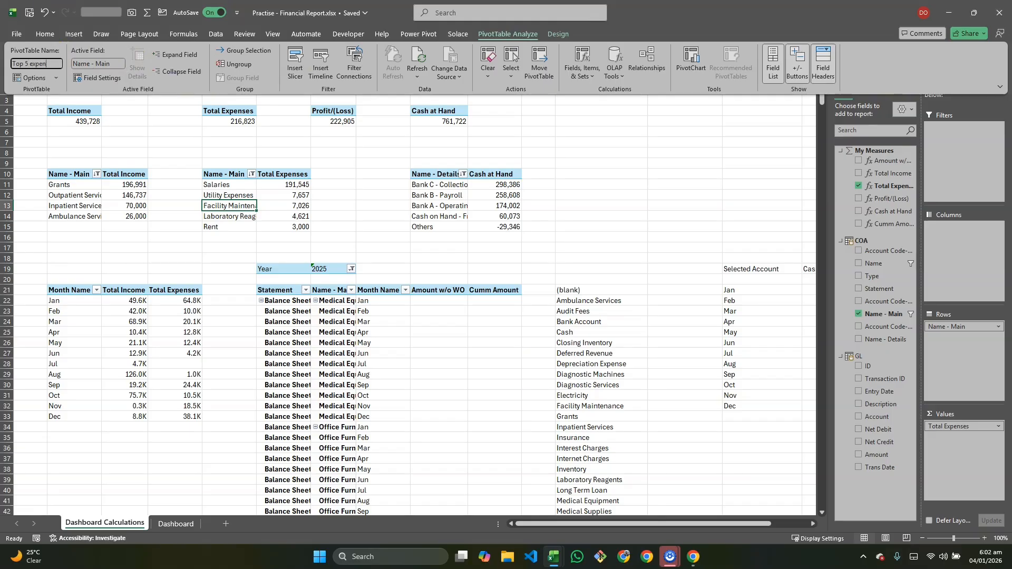
Rename the PivotTable at I10 that lists cash by account as Cash and bank accounts
click(435, 190)
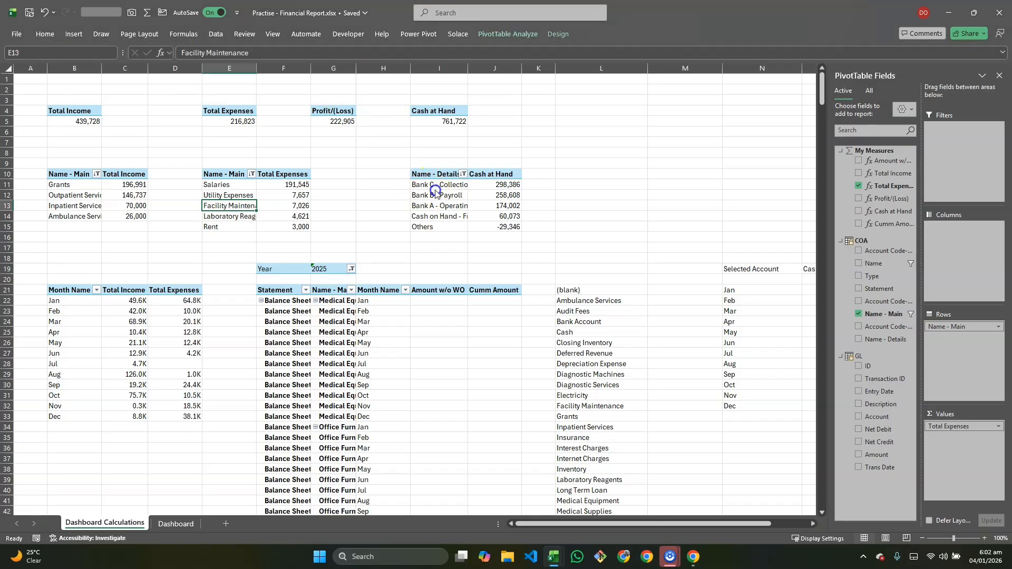
click(519, 39)
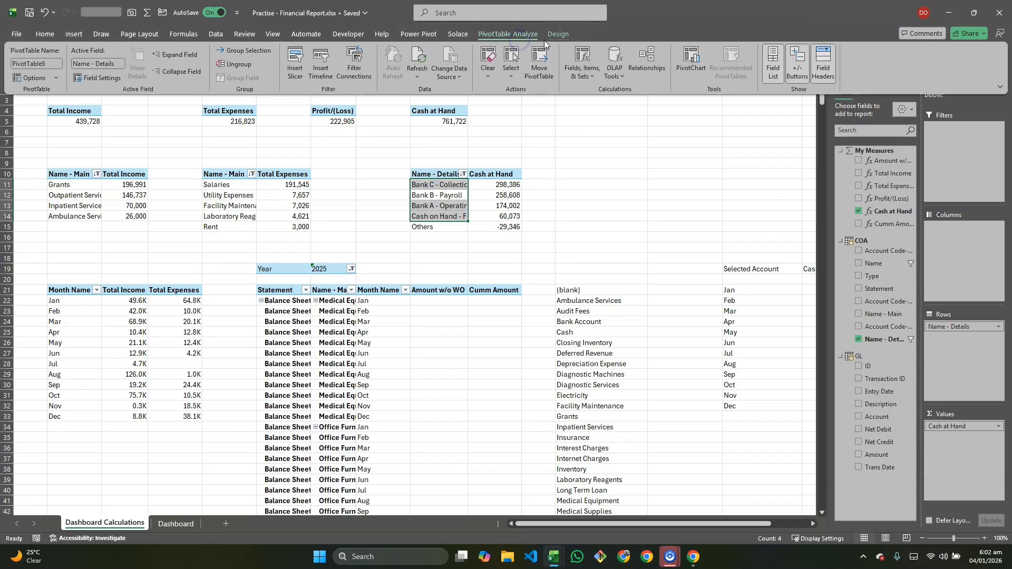
click(49, 63)
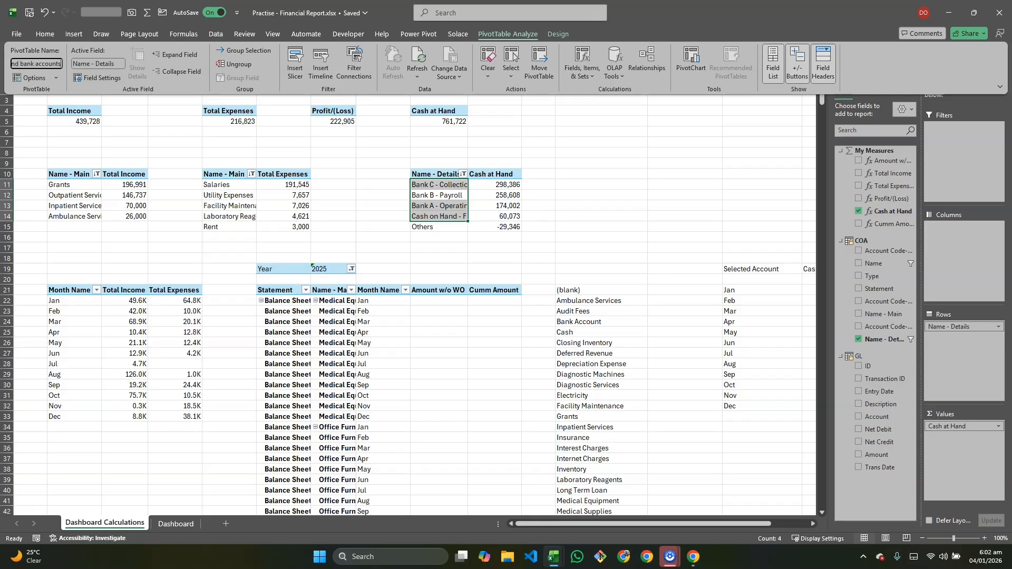
key(Return)
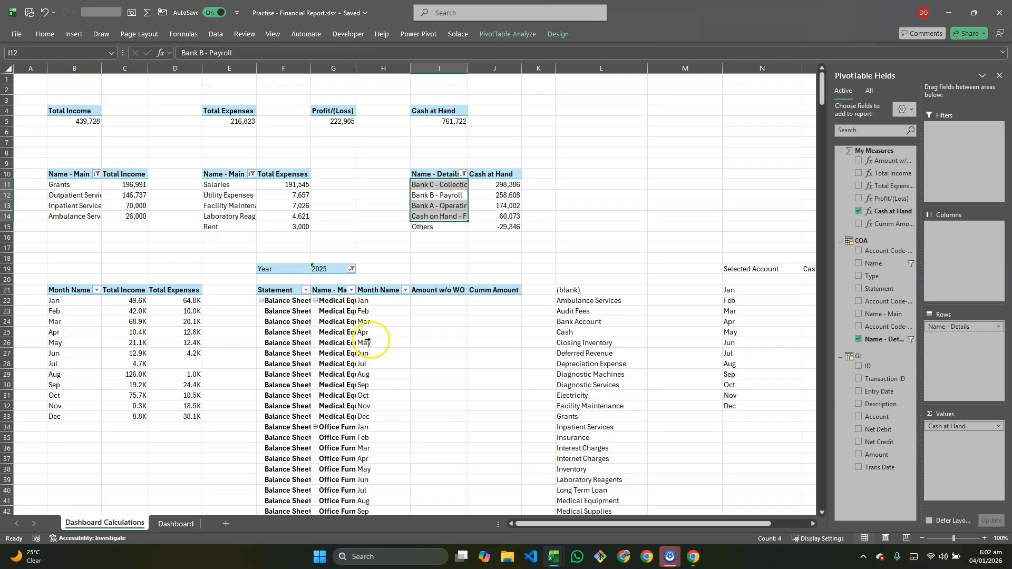
Rename the monthly income and expenses PivotTable at B21 as income vs expense trend
click(67, 337)
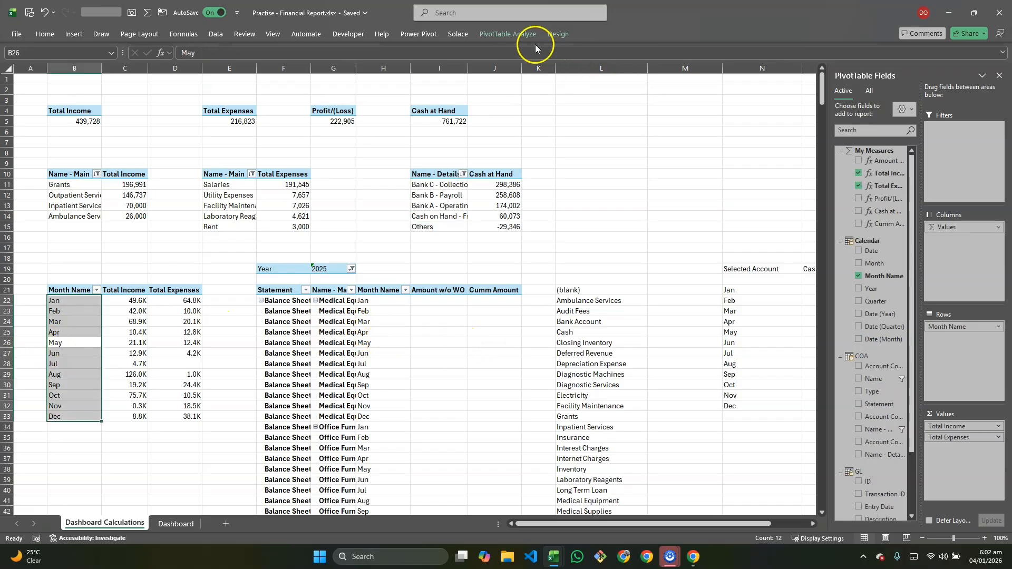
click(517, 35)
click(46, 63)
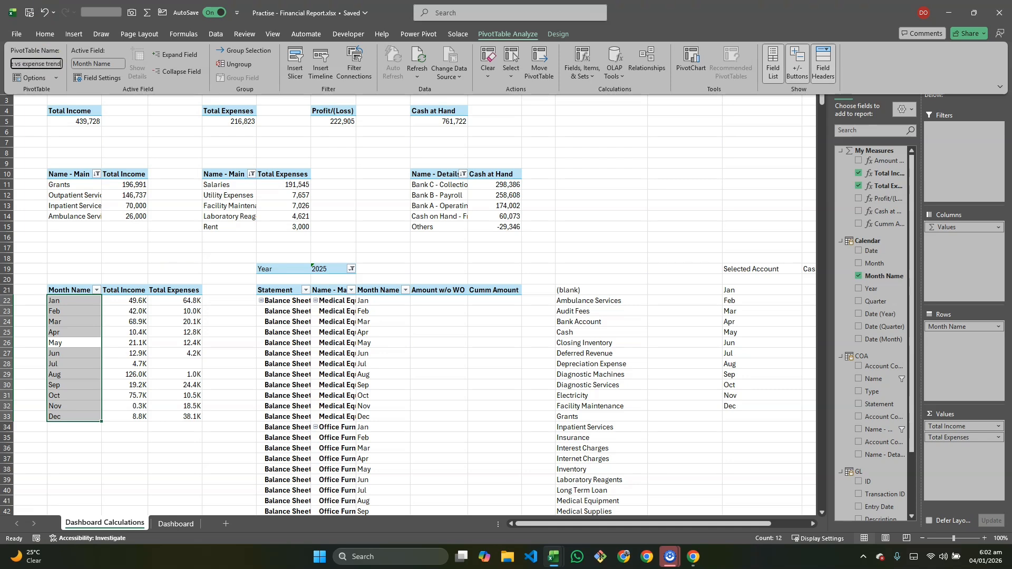
Rename the PivotTable at F21 with Statement, Name - Main and Month Name rows as Selected Account
click(283, 405)
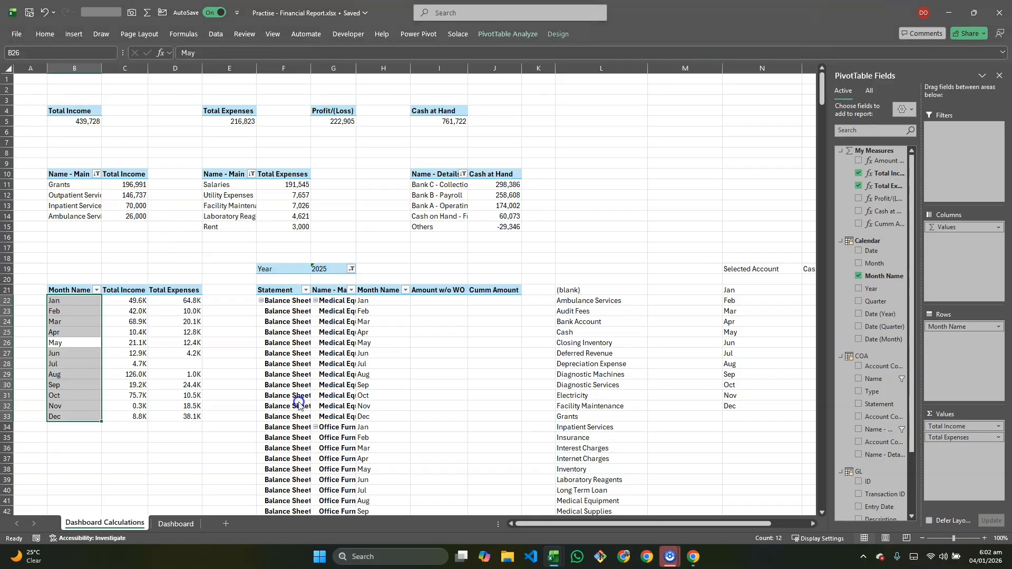
click(500, 35)
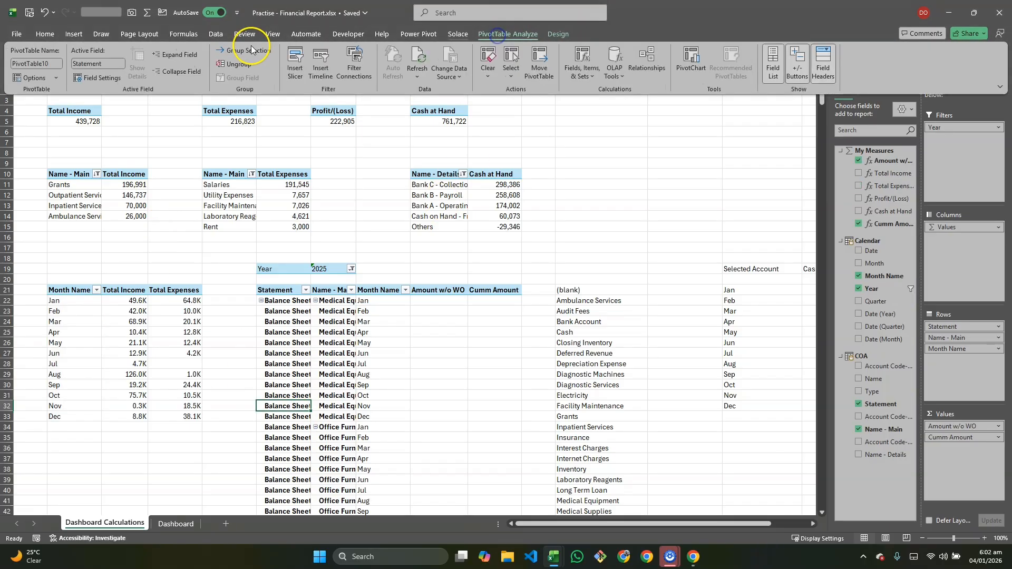
click(46, 63)
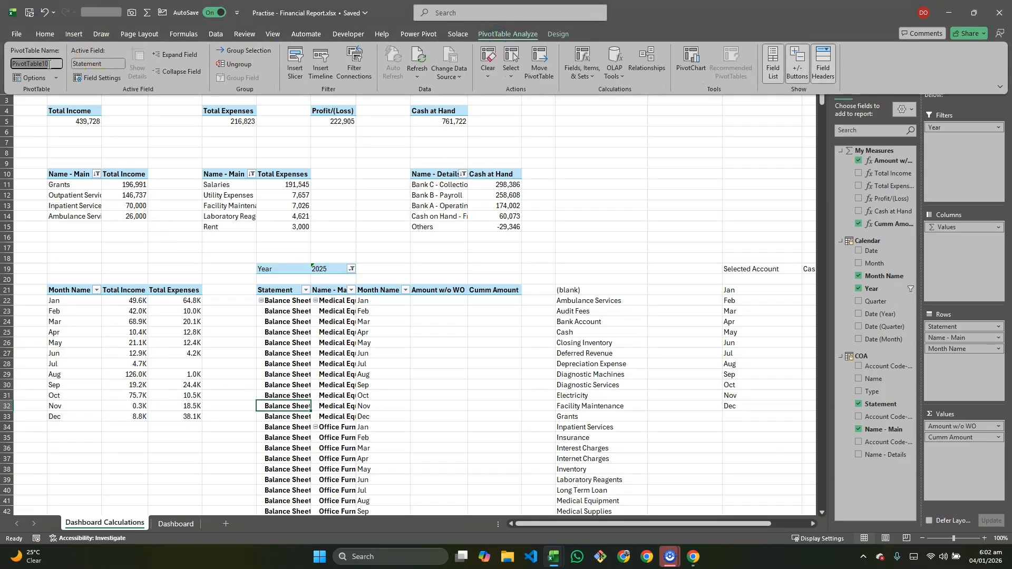
text(Selected Account)
key(Return)
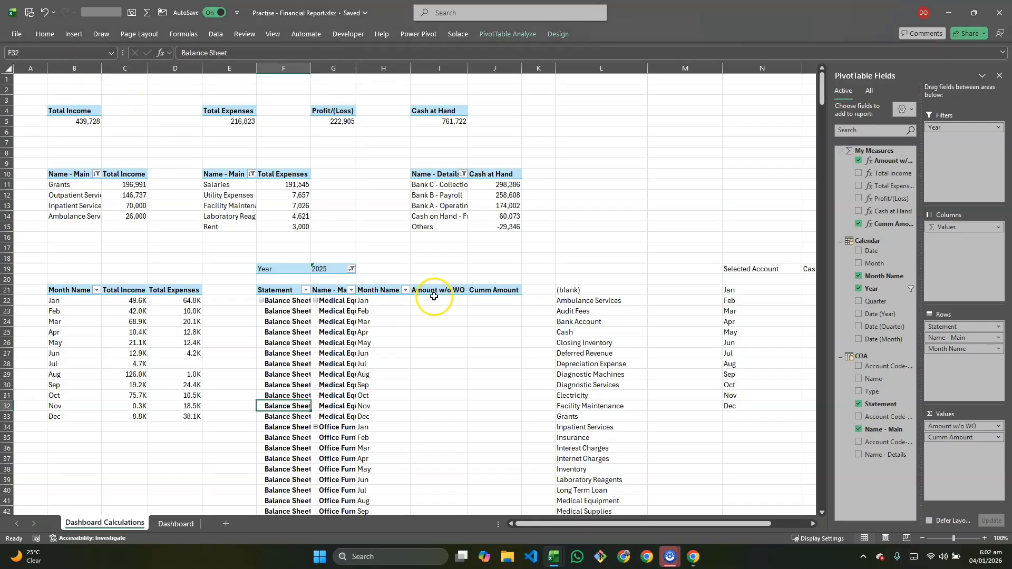
Examine the month rows and the statement, account and amount columns of the Selected Account PivotTable
click(564, 220)
click(358, 377)
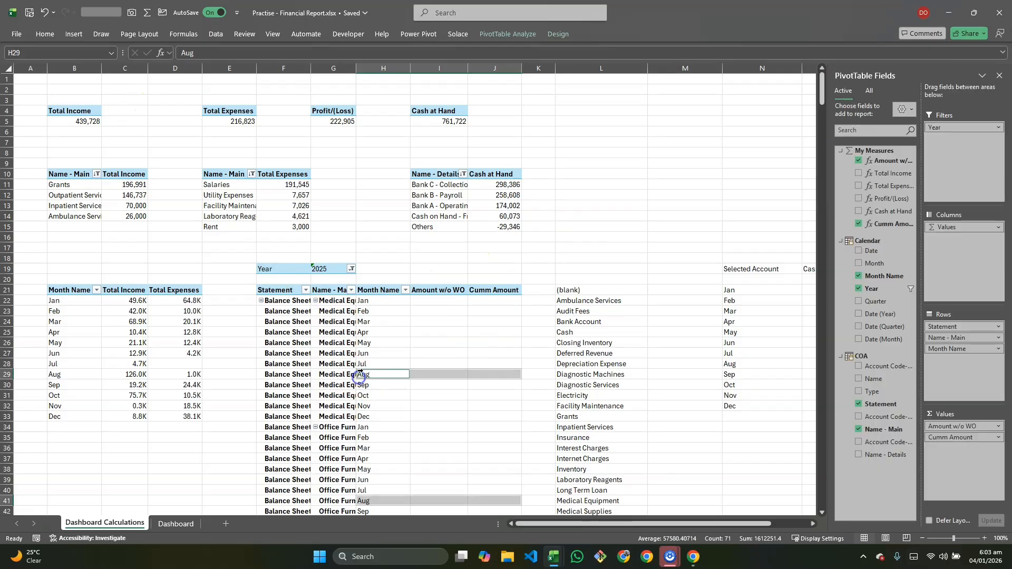
click(379, 346)
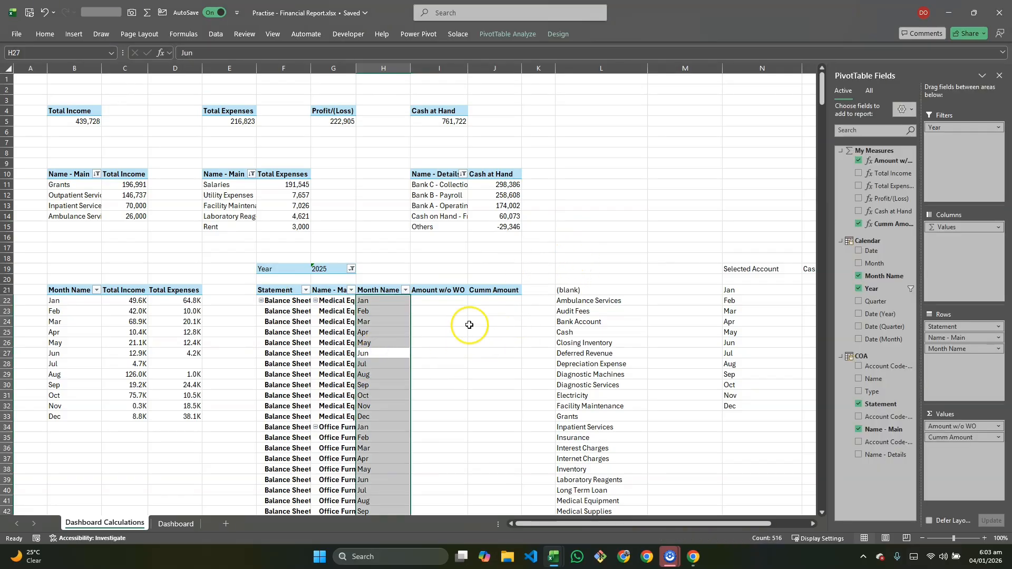
click(314, 364)
click(360, 332)
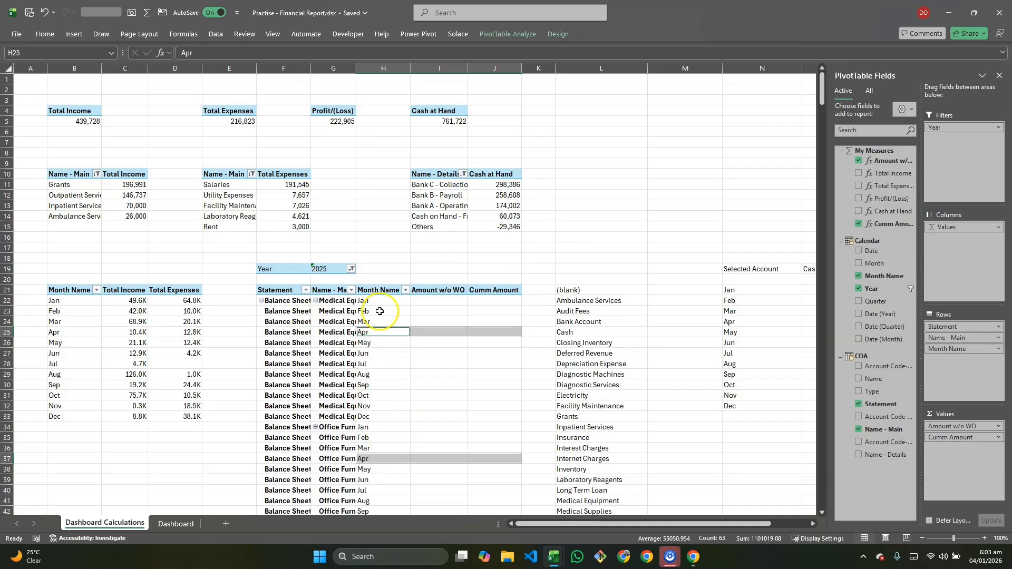
drag(364, 300, 360, 412)
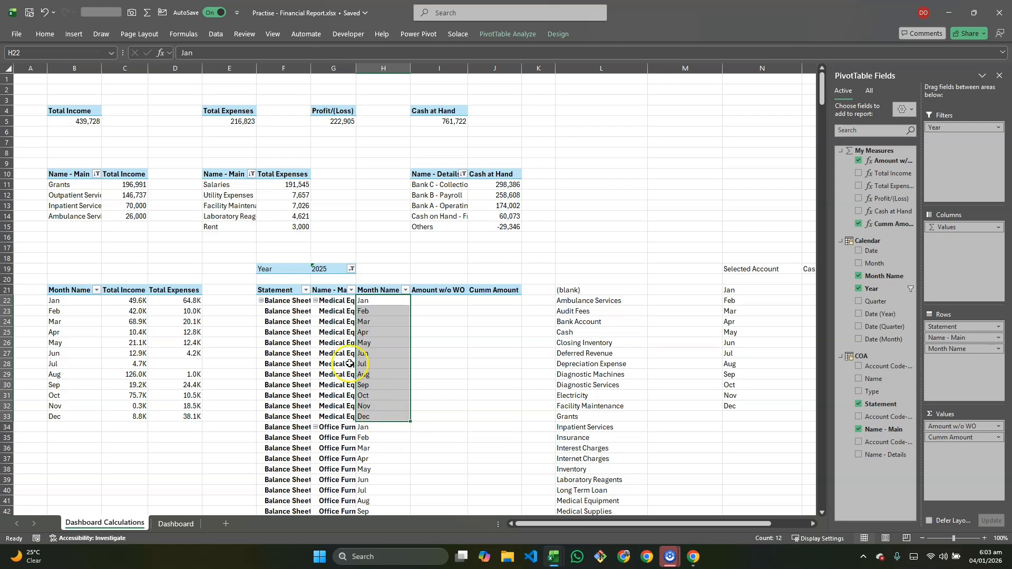
drag(283, 300, 477, 303)
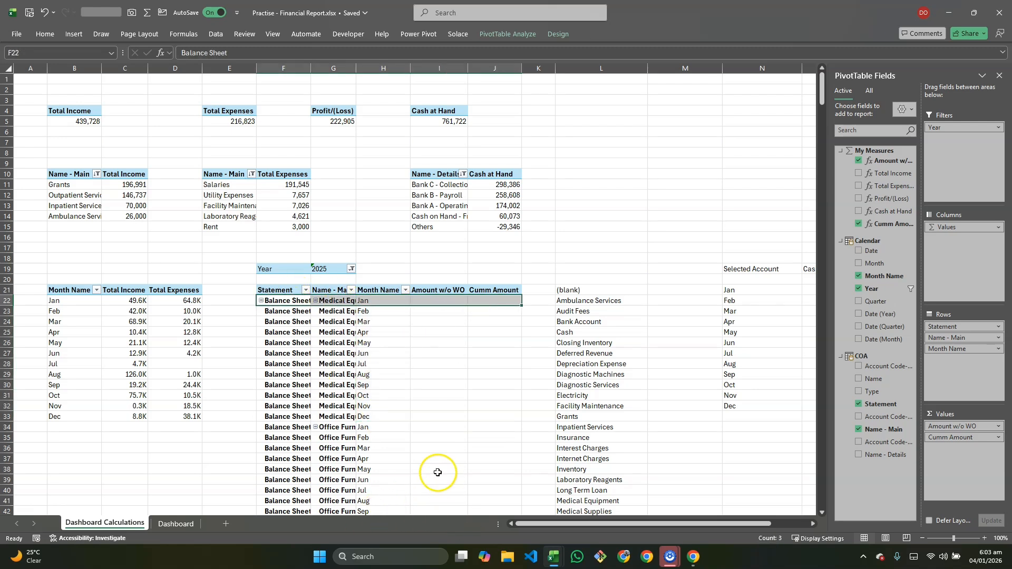
Connect the Year slicer on the Dashboard sheet to all nine PivotTables, from Cash and bank accounts through Top 5 income
click(175, 523)
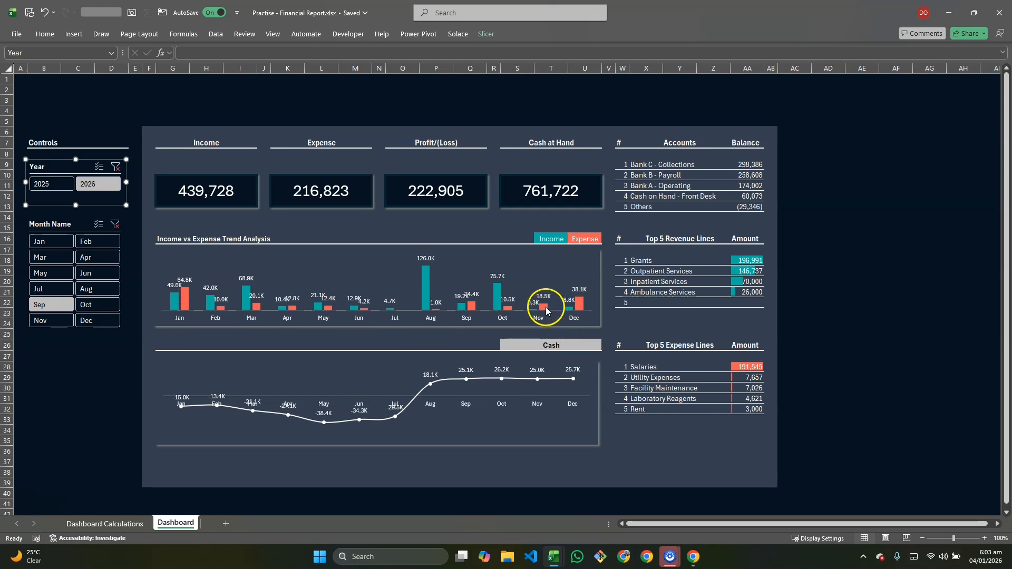
right_click(37, 167)
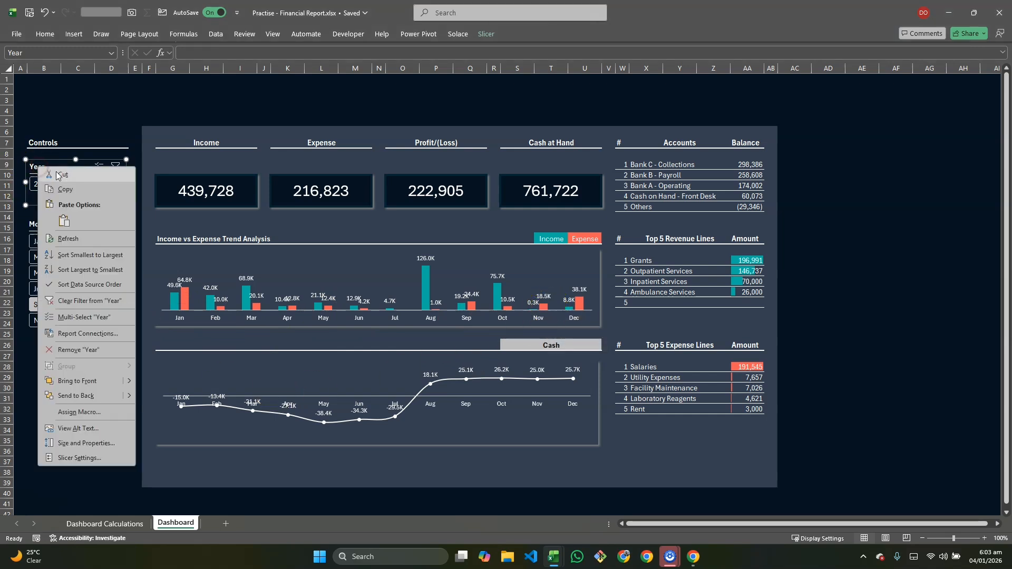
click(78, 335)
drag(416, 221, 345, 46)
click(352, 94)
click(351, 108)
click(351, 122)
click(351, 137)
click(351, 150)
click(351, 165)
click(351, 179)
click(350, 194)
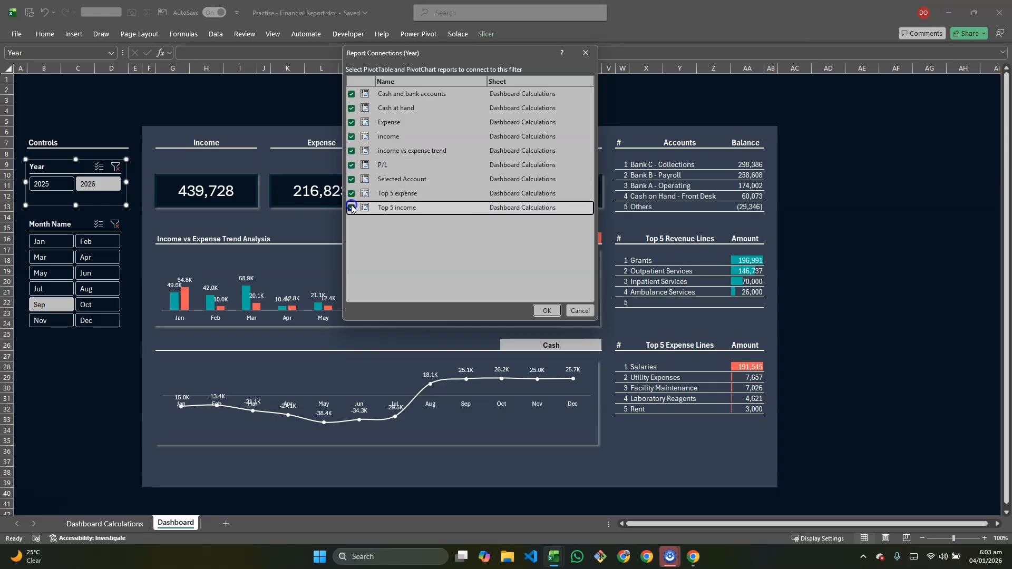
click(546, 311)
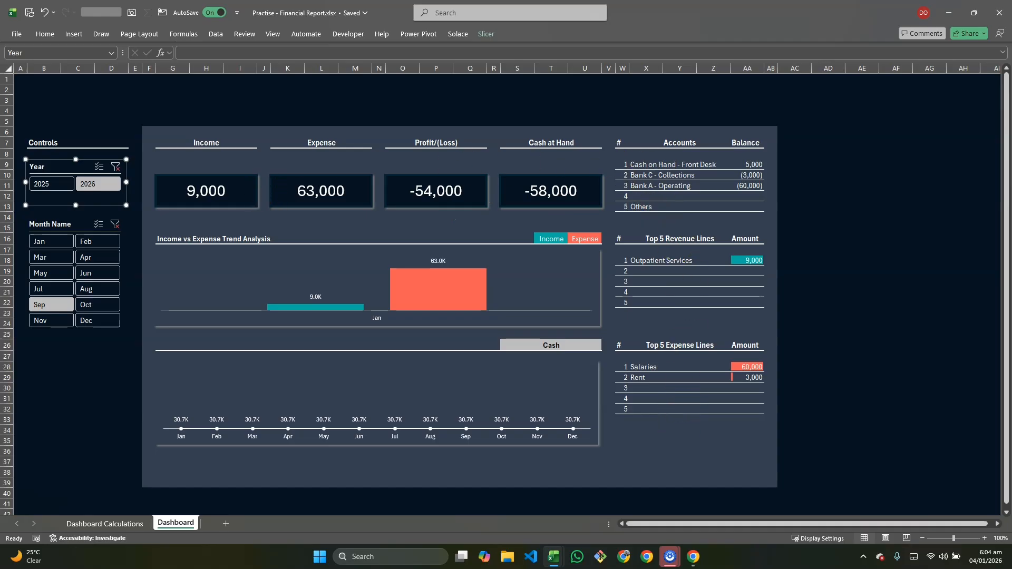
Test the connected Year slicer by switching between 2025 and 2026, leaving 2025 selected
click(51, 184)
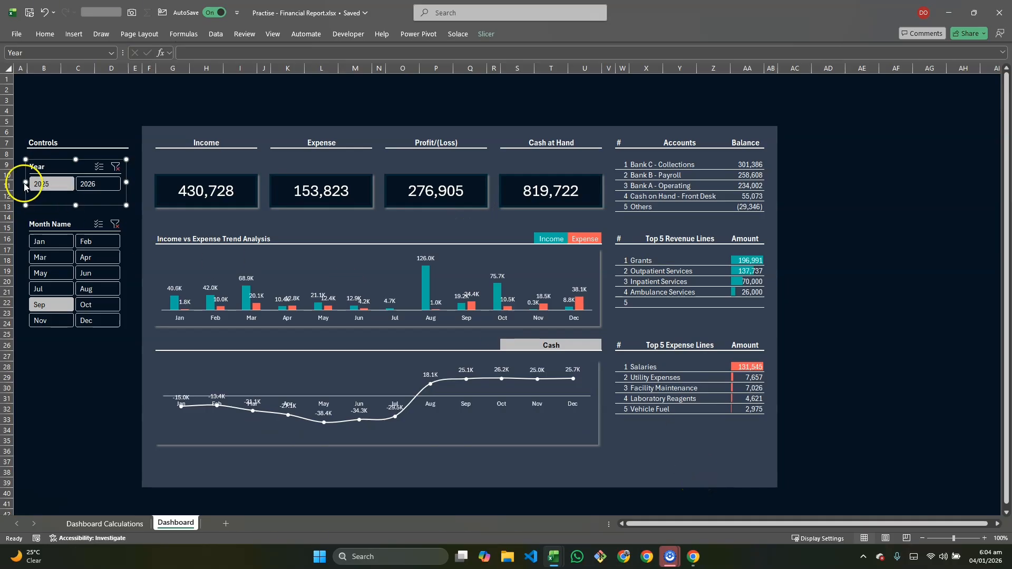
click(97, 183)
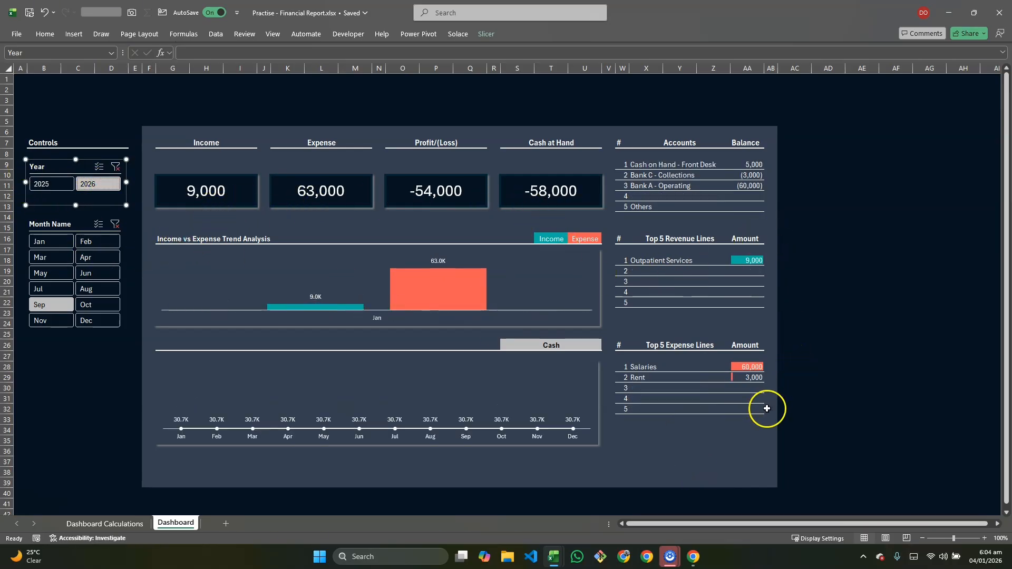
click(38, 184)
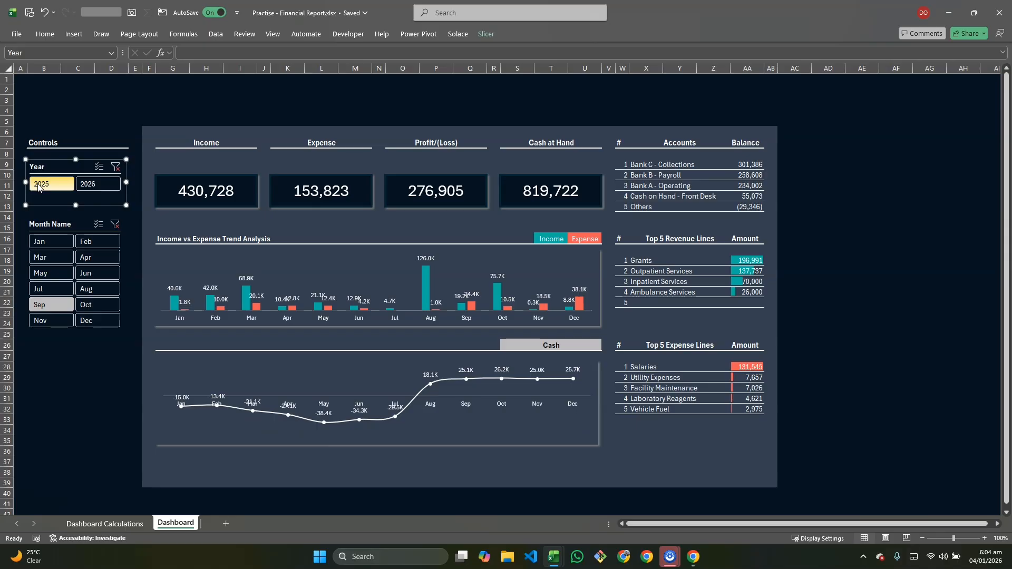
Connect the Month Name slicer to every PivotTable in its report connections except Selected Account
click(50, 225)
right_click(51, 224)
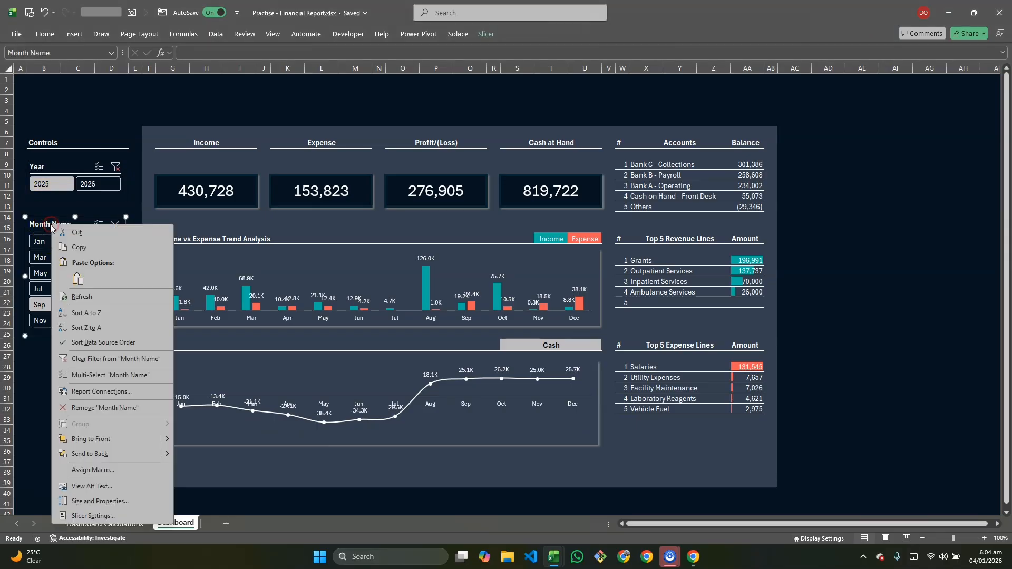
click(102, 391)
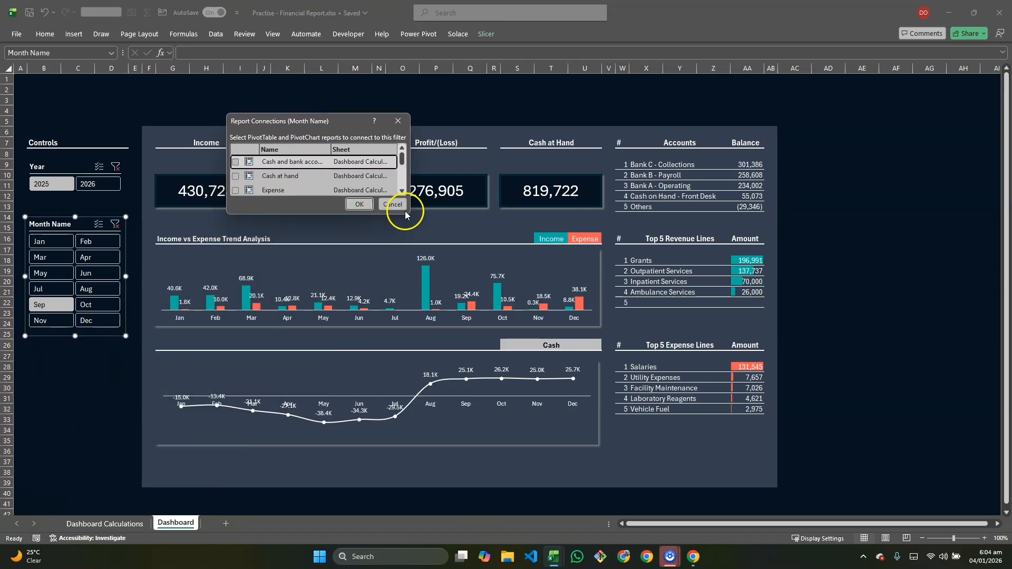
drag(406, 212, 533, 466)
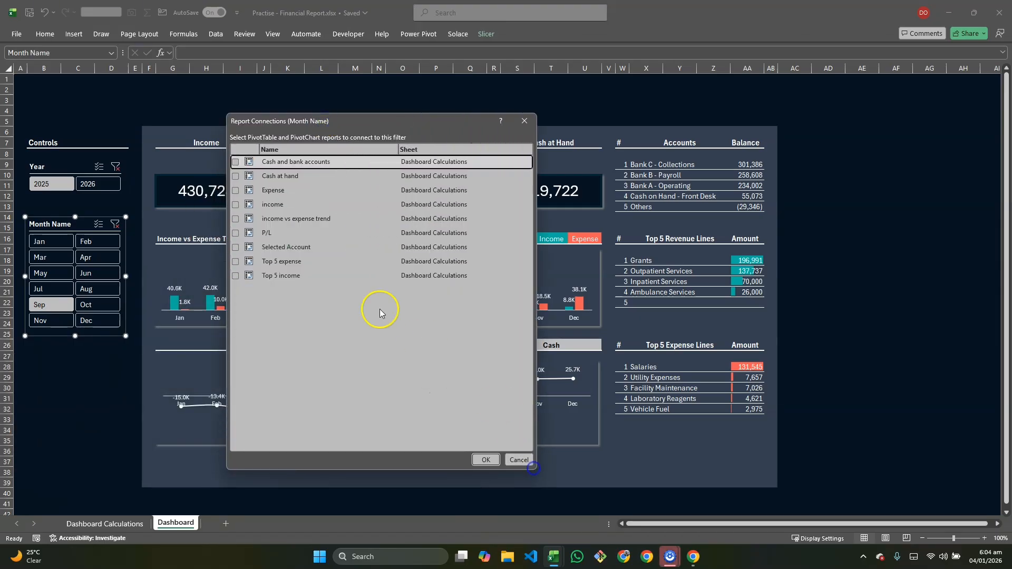
click(235, 162)
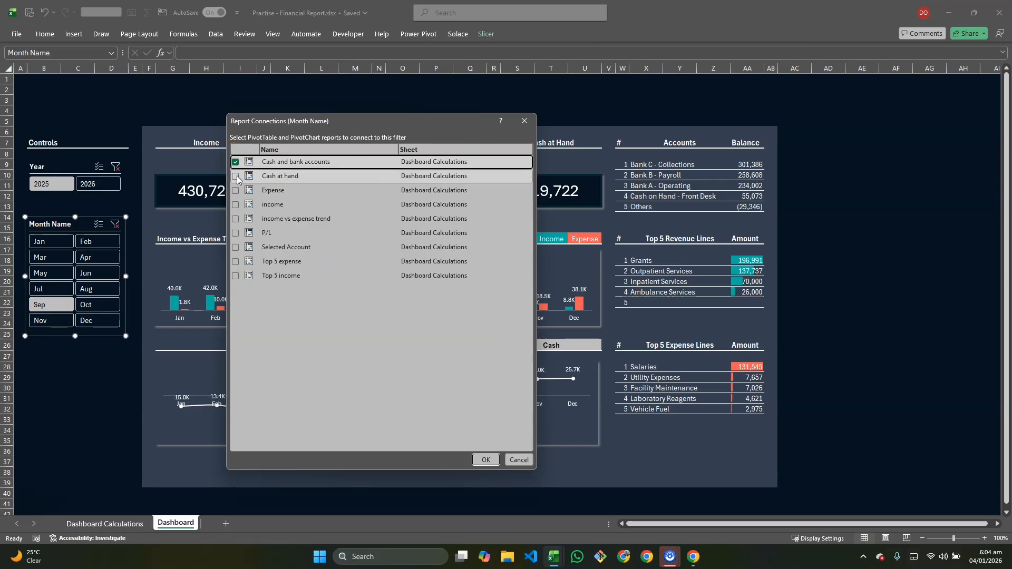
click(236, 176)
click(236, 191)
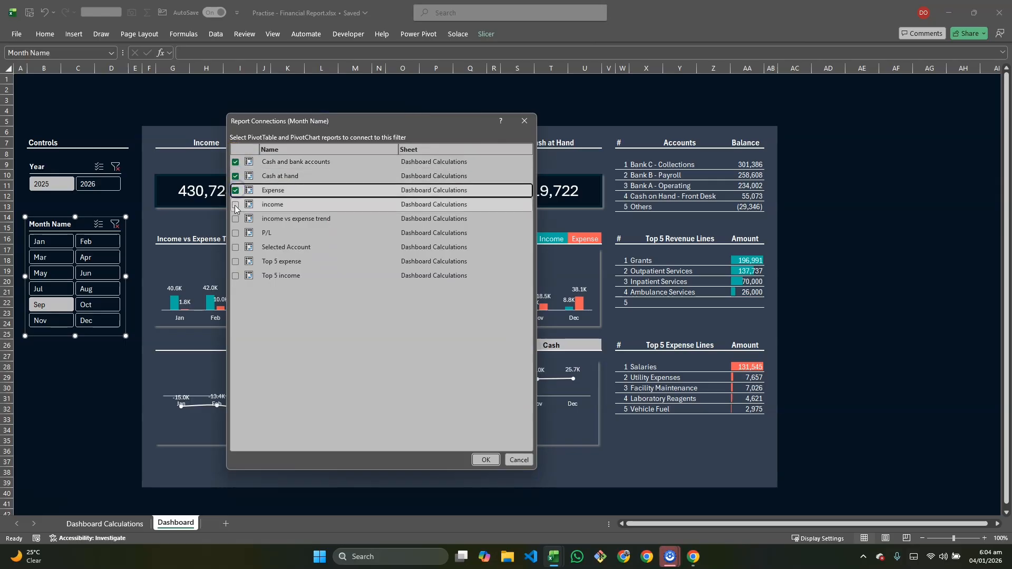
click(236, 205)
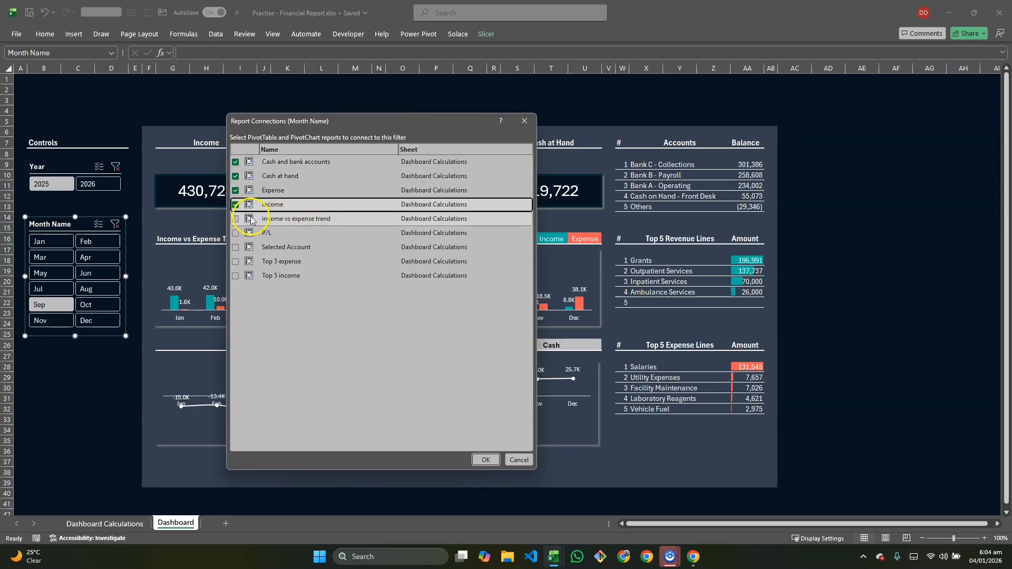
click(236, 218)
click(236, 233)
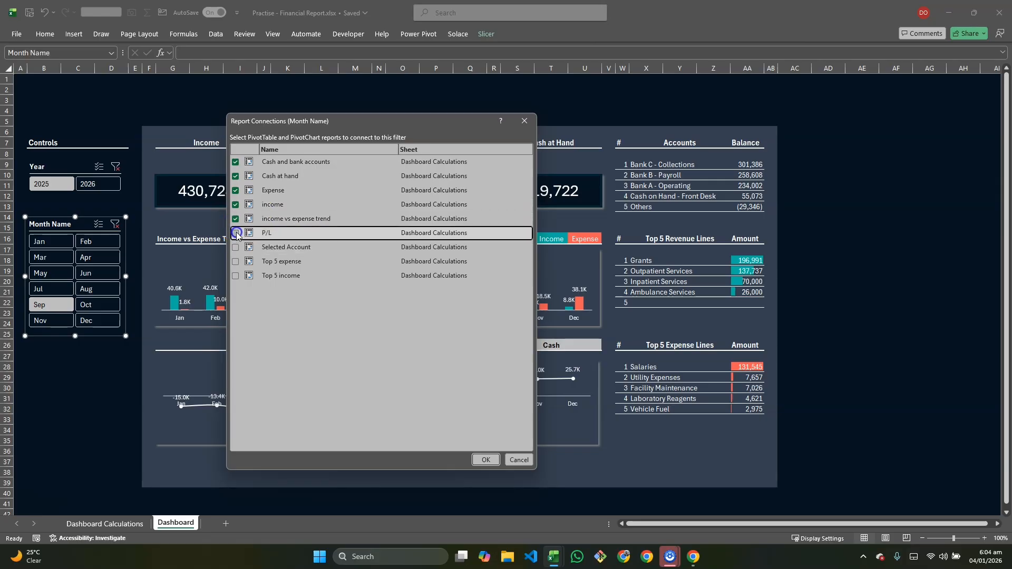
click(236, 262)
click(236, 275)
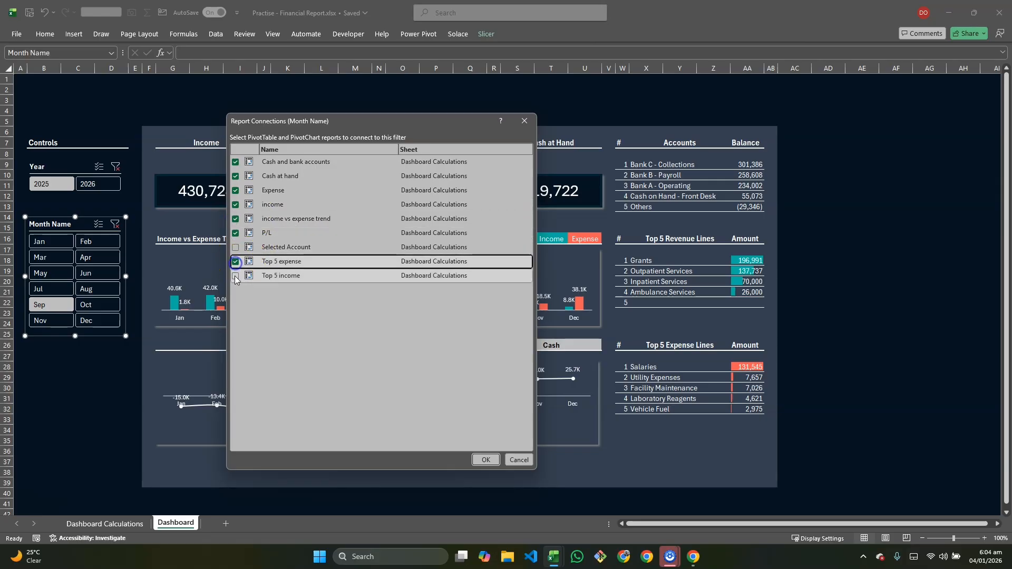
click(485, 460)
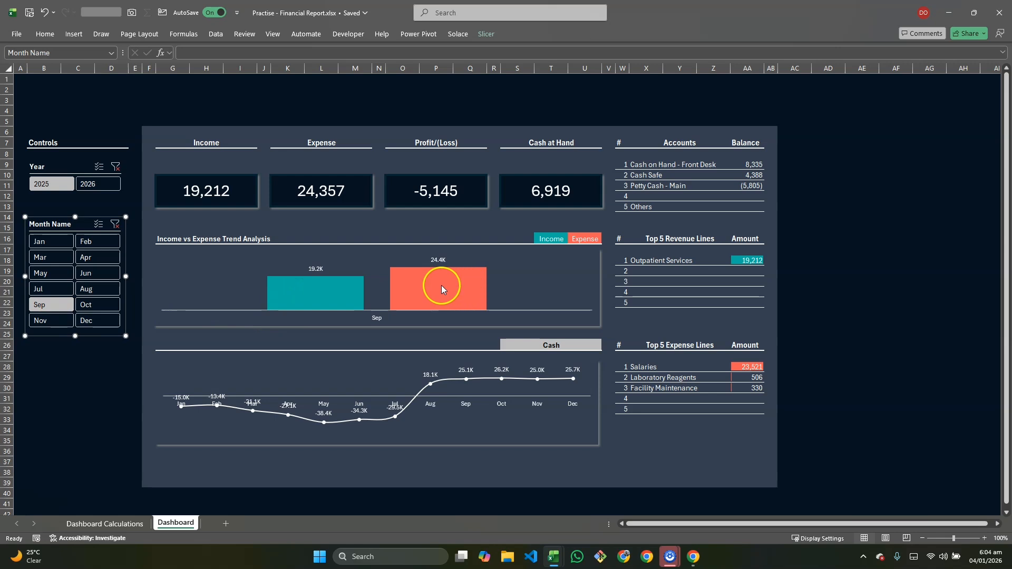
Filter the dashboard to January through August together using the Month Name slicer
mouse_move(300, 295)
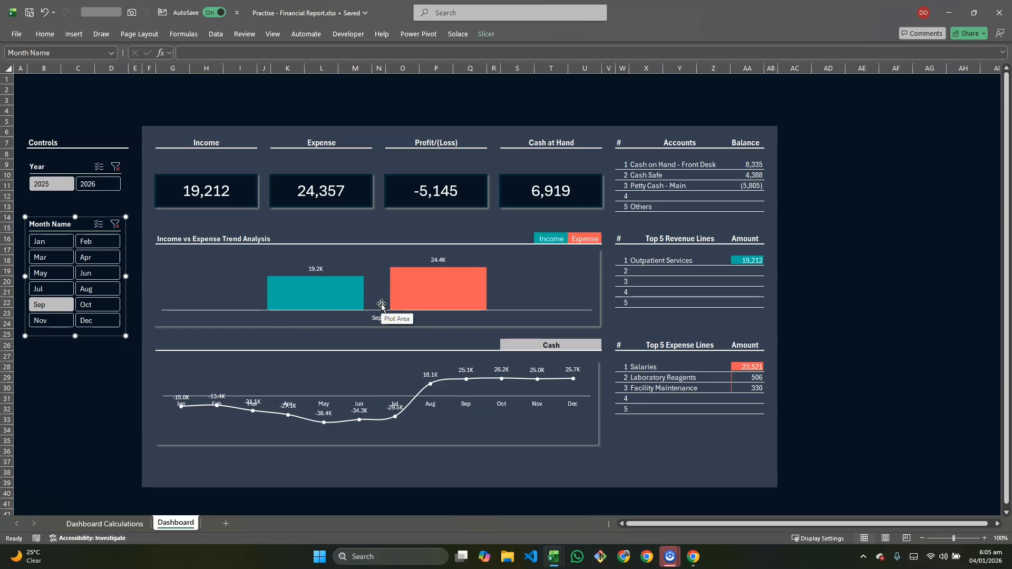
click(52, 242)
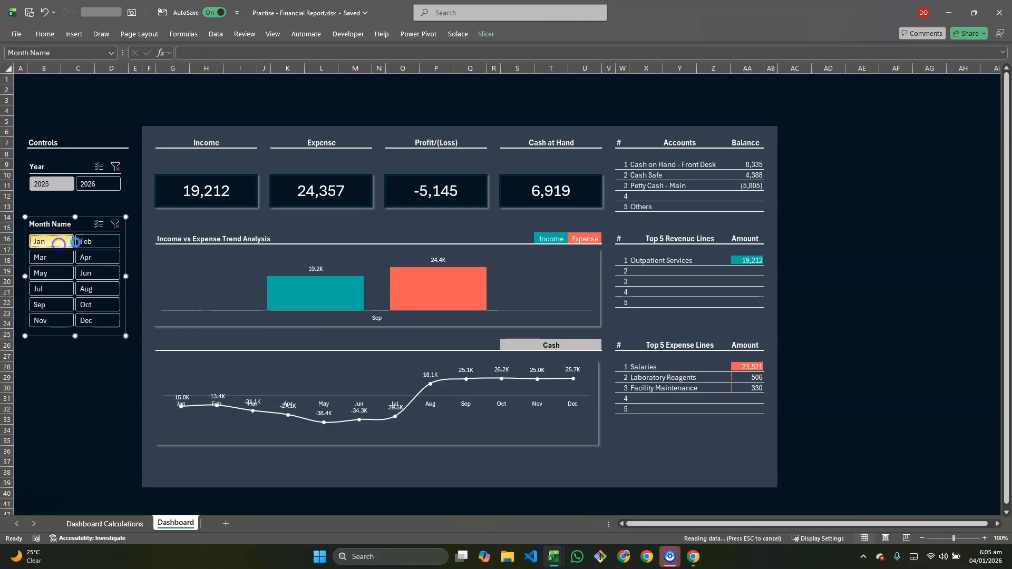
ctrl+click(83, 242)
ctrl+click(52, 260)
ctrl+click(91, 259)
ctrl+click(51, 273)
ctrl+click(95, 273)
ctrl+click(66, 289)
ctrl+click(81, 292)
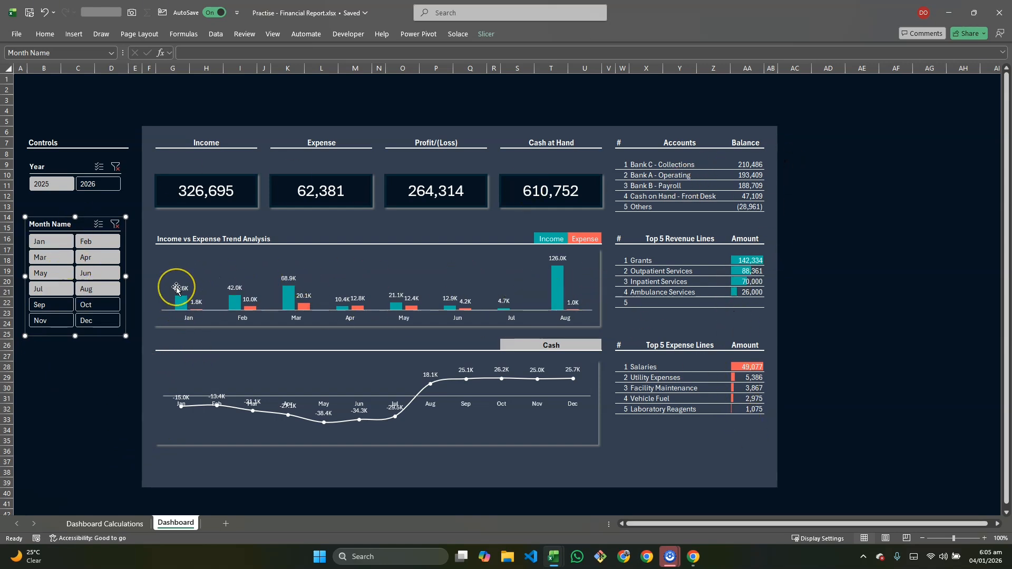
Turn on multi-select for the Month Name slicer and add Sep and Oct to the selected months
click(98, 224)
click(47, 304)
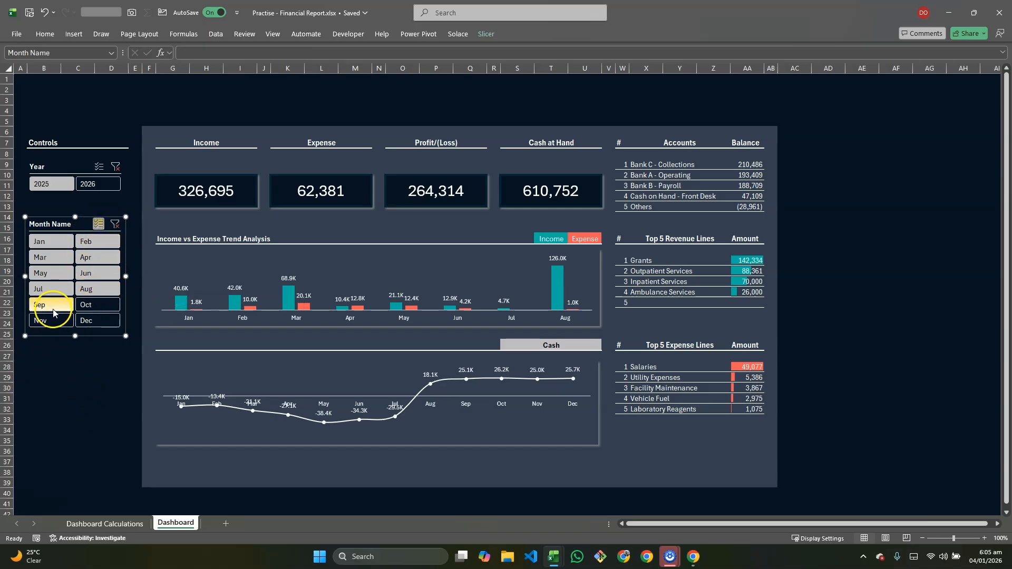
click(86, 304)
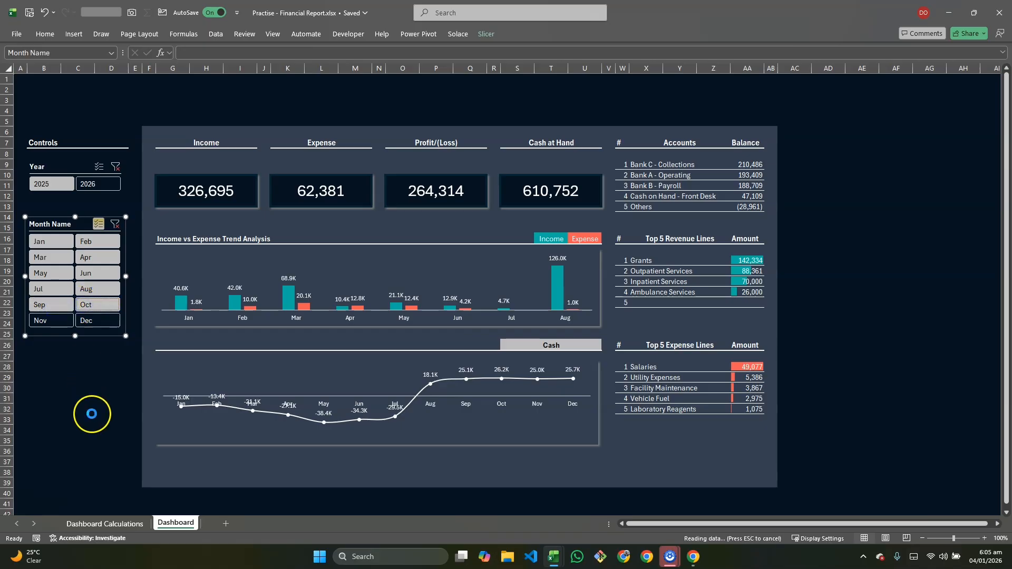